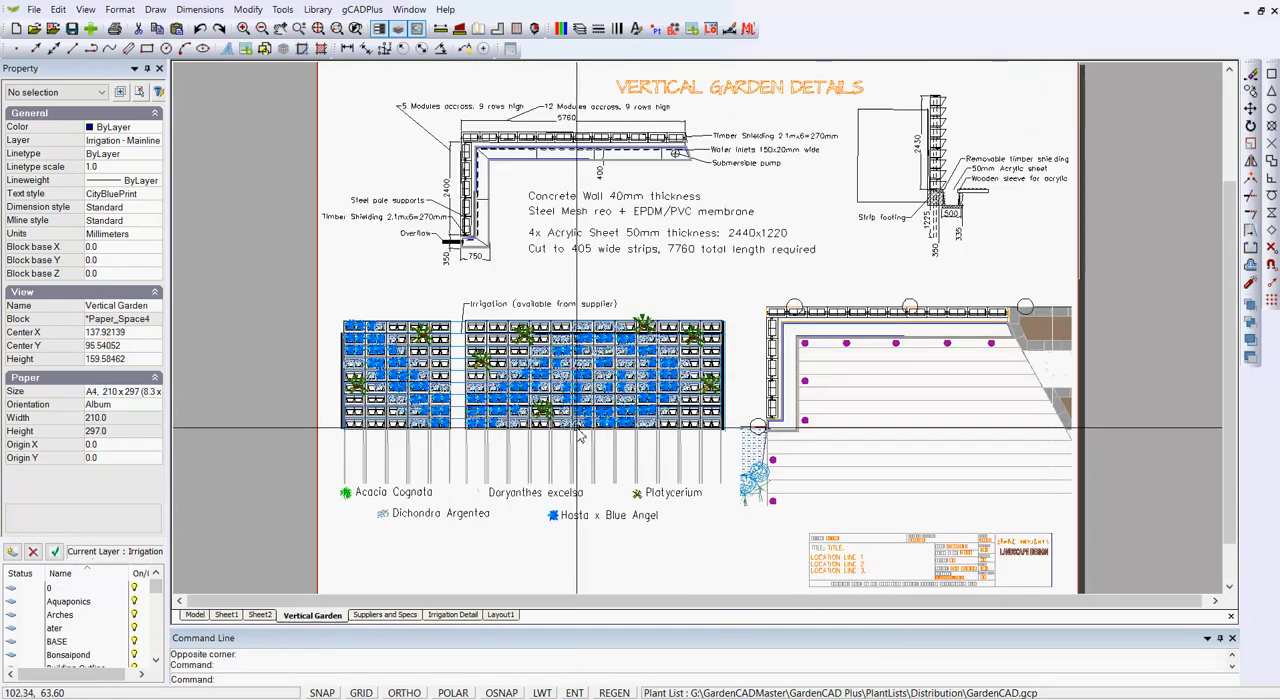
Examine the planting modules in the wall elevation on the Vertical Garden sheet up close.
scroll(578, 430, up, 3)
scroll(576, 415, up, 2)
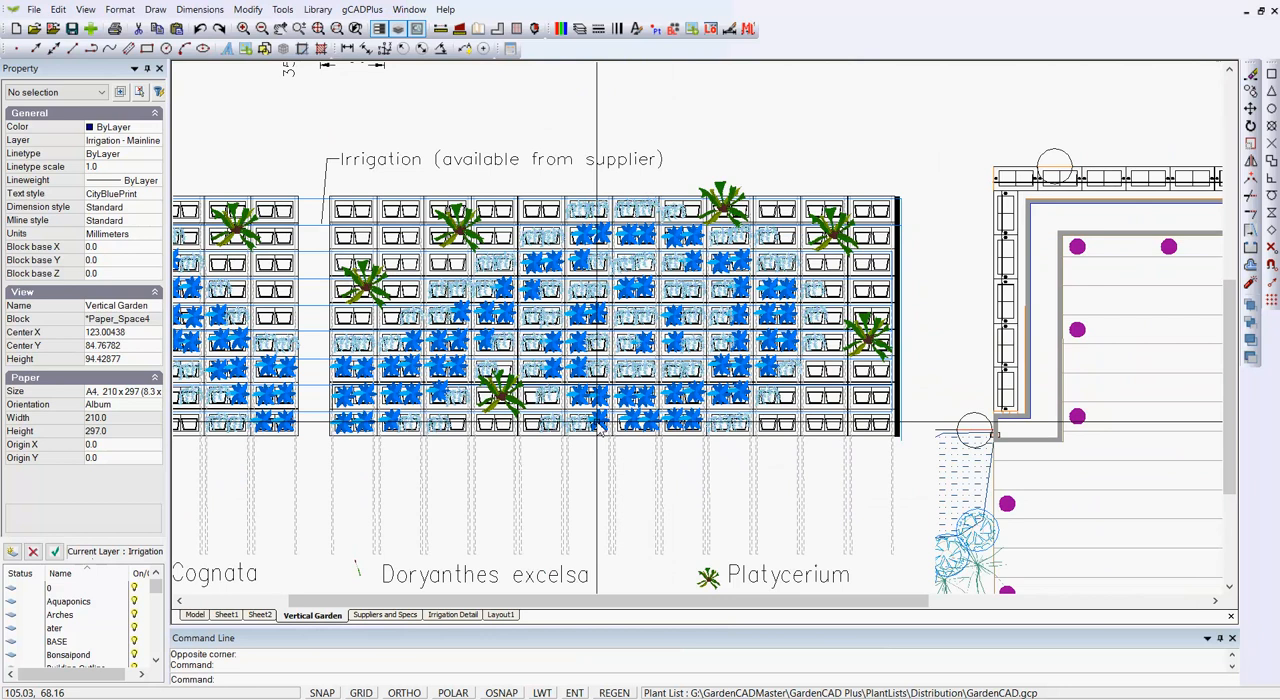
scroll(594, 434, up, 3)
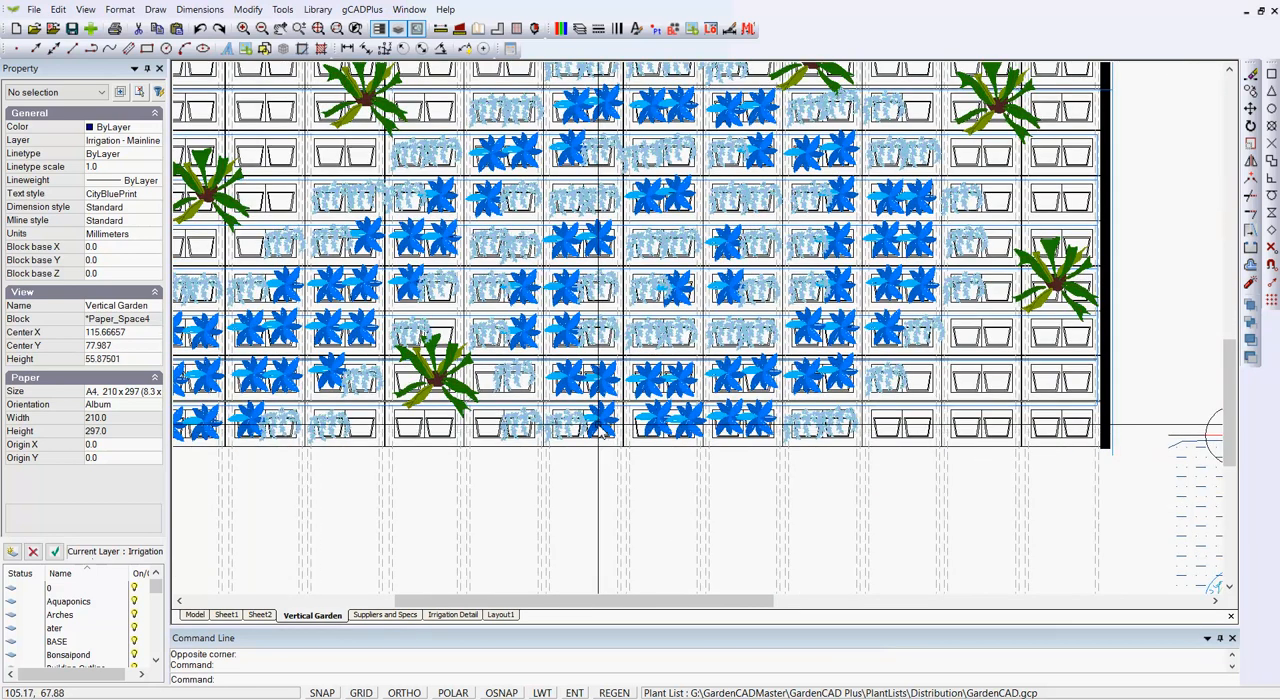
scroll(603, 436, up, 2)
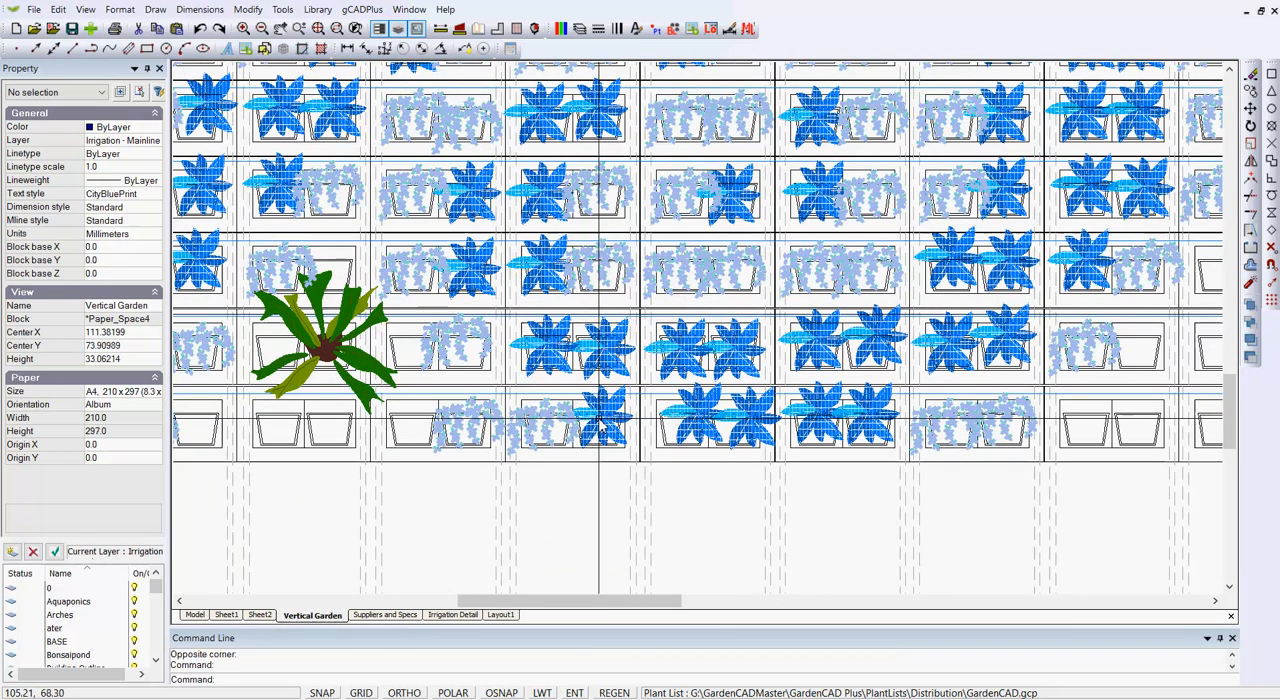
scroll(603, 425, down, 4)
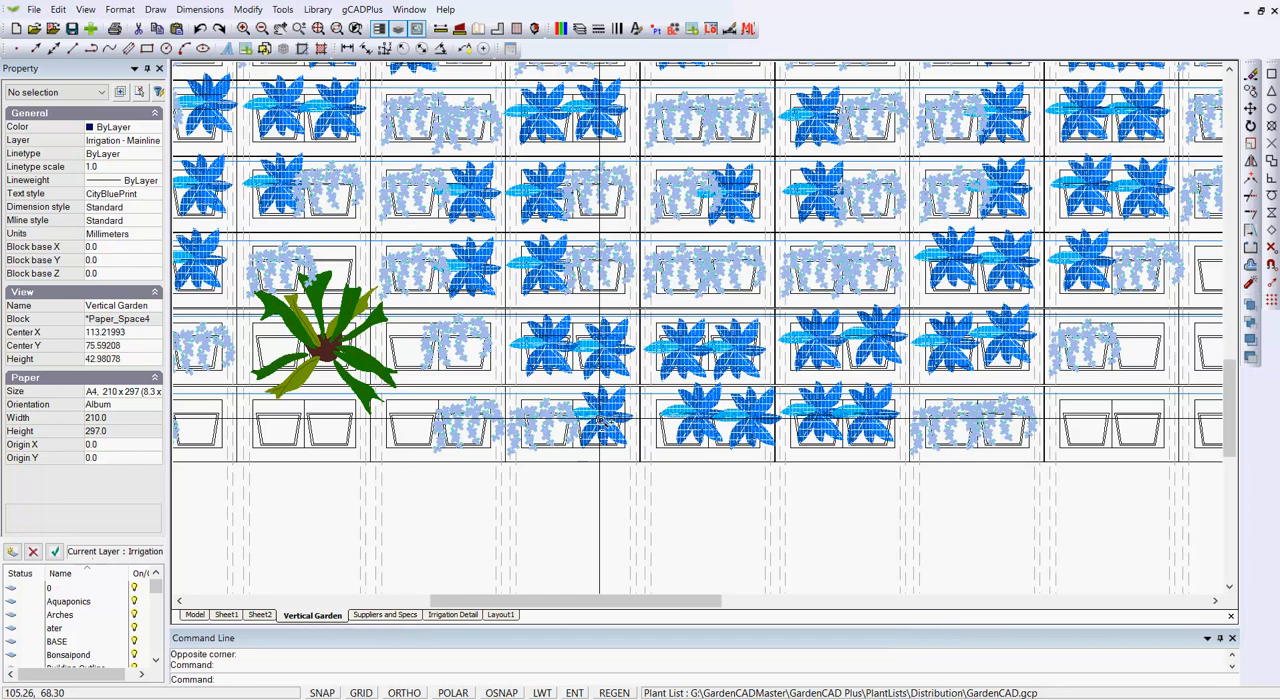
scroll(600, 424, down, 2)
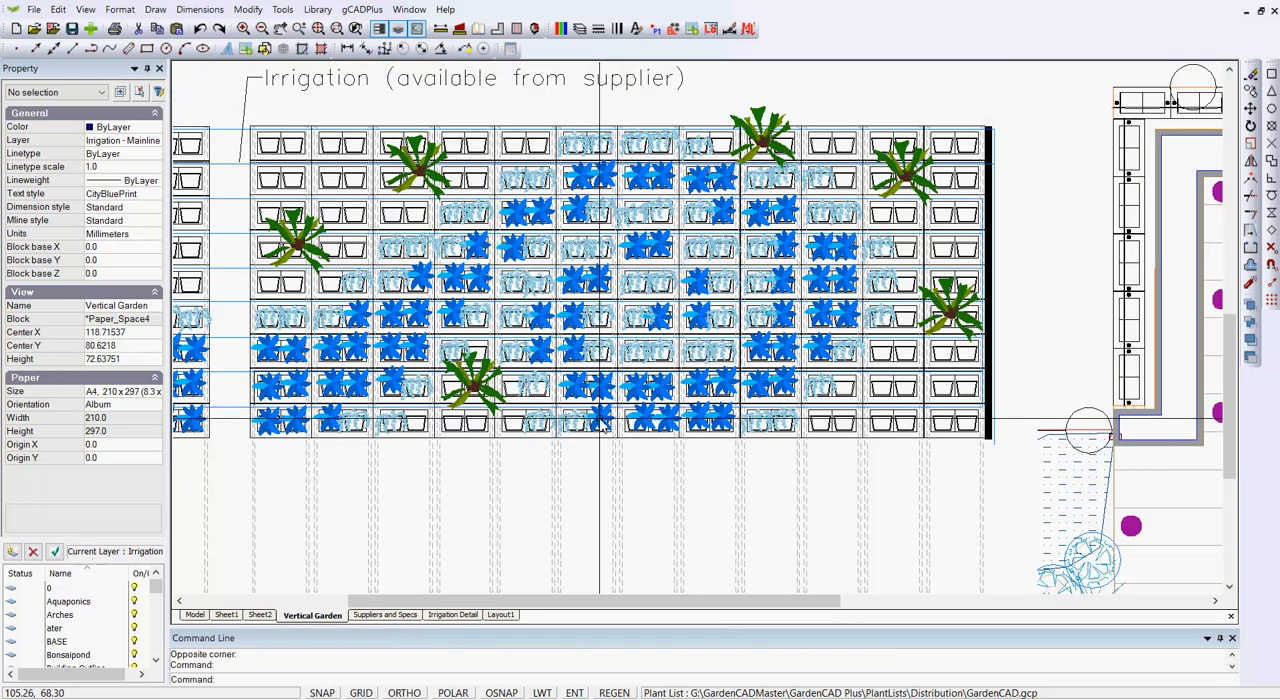
In model space, delete all the old plans, title sheets, legends and symbols lying west of the main garden plan.
click(197, 615)
scroll(323, 420, down, 4)
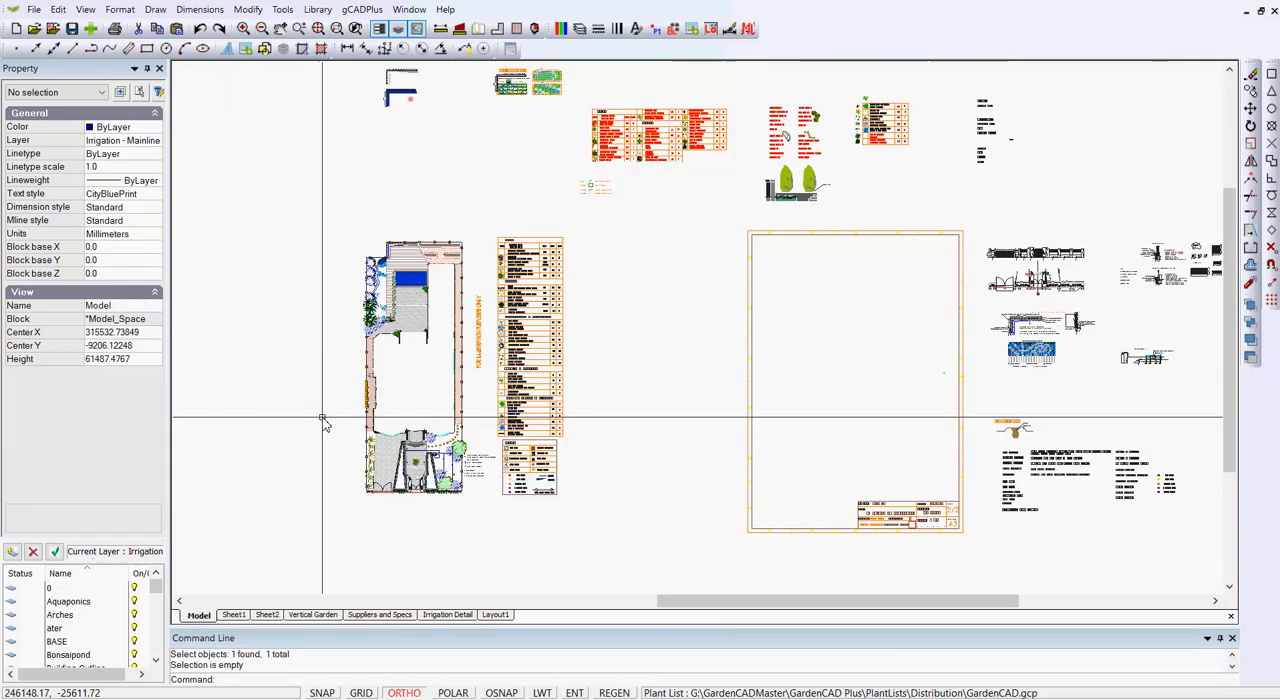
scroll(323, 420, down, 3)
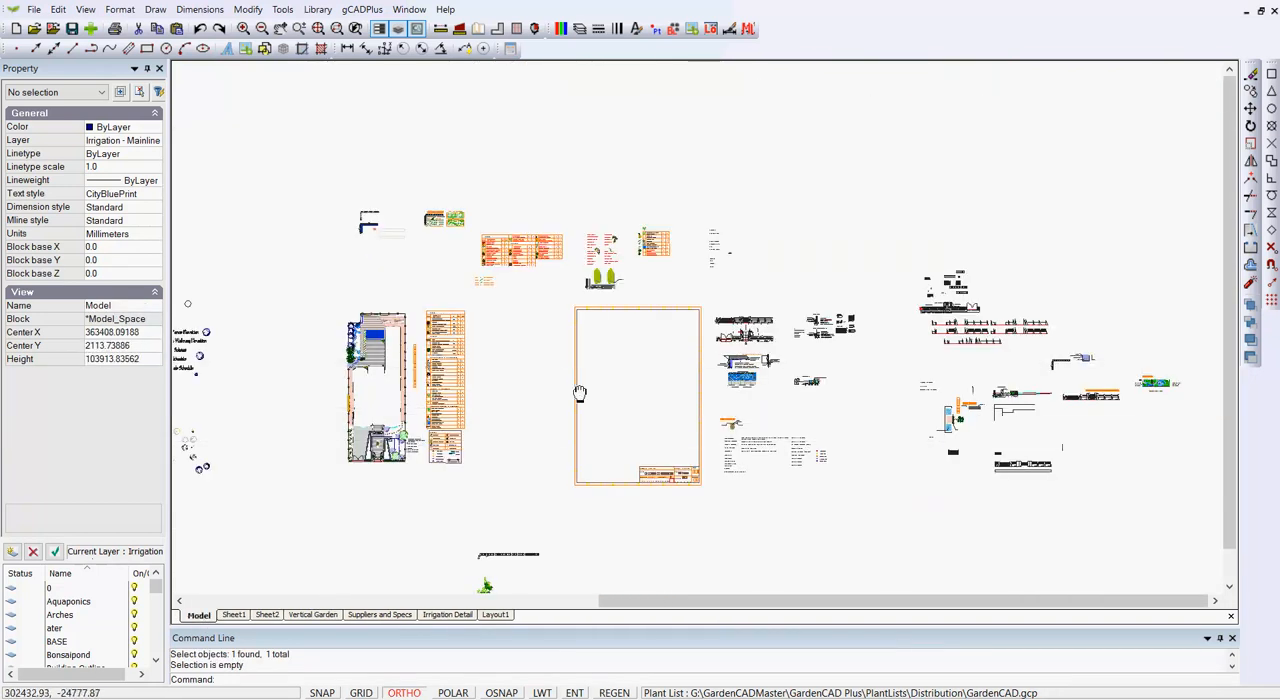
scroll(580, 393, down, 3)
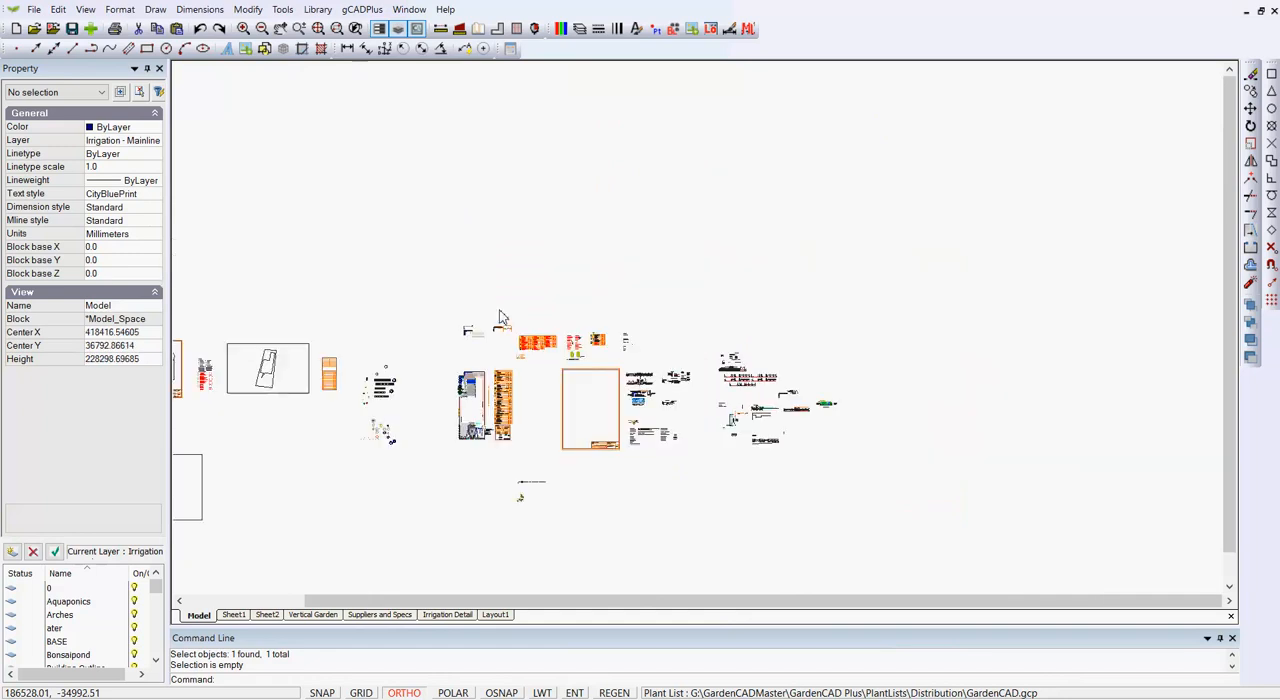
right_click(535, 297)
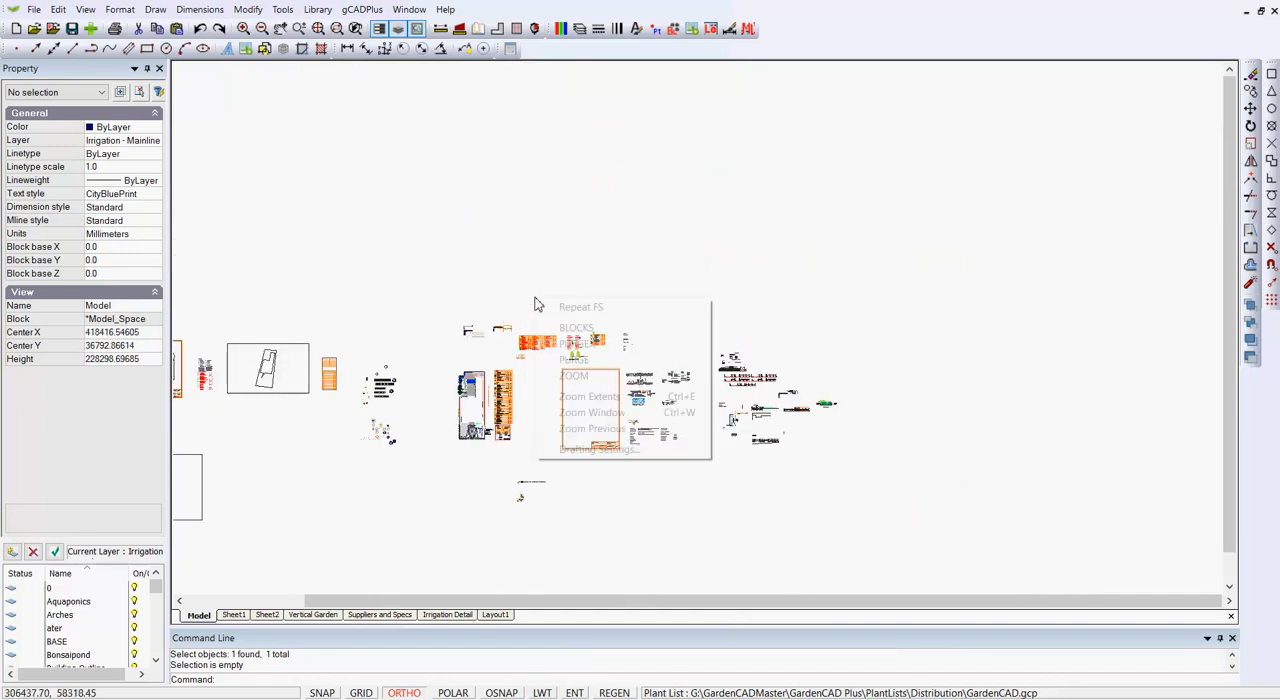
click(600, 396)
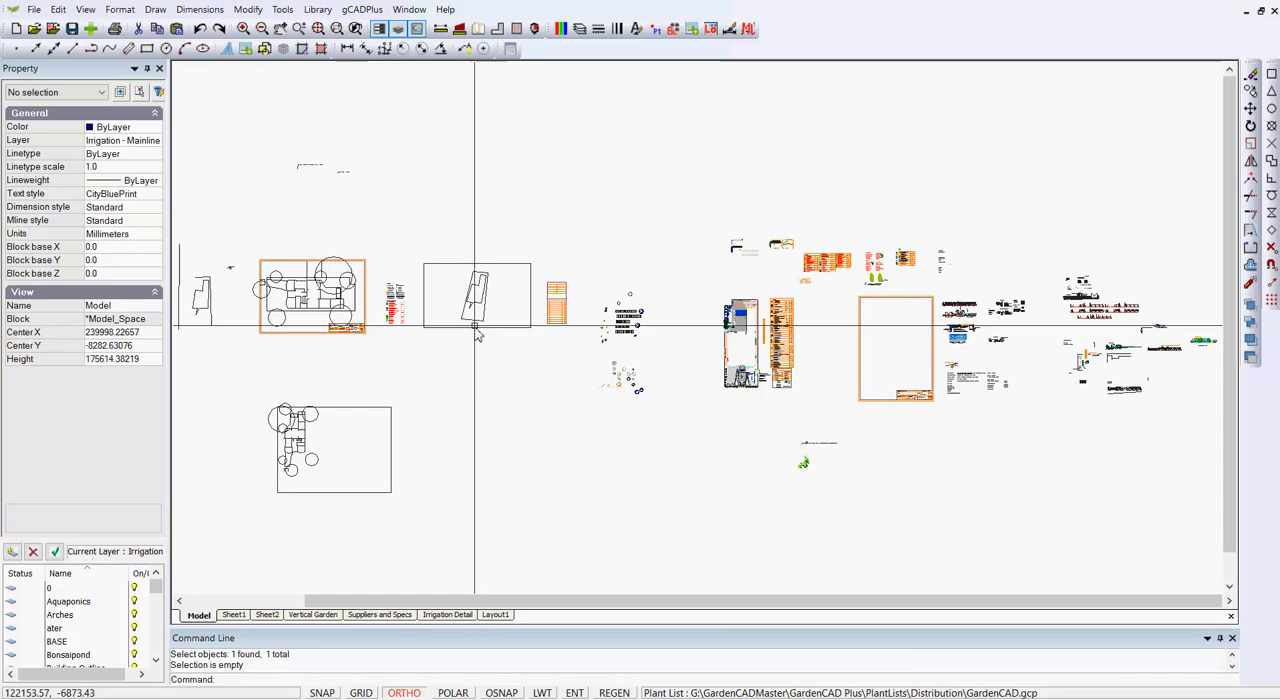
click(673, 537)
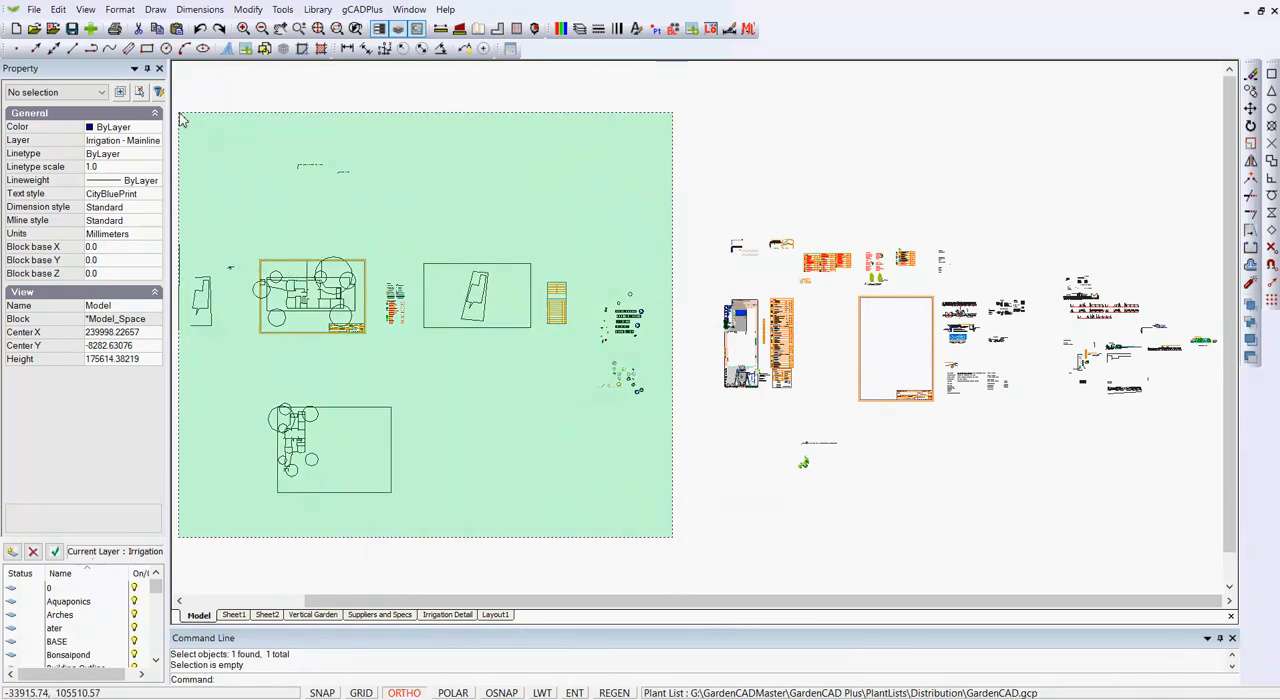
click(181, 118)
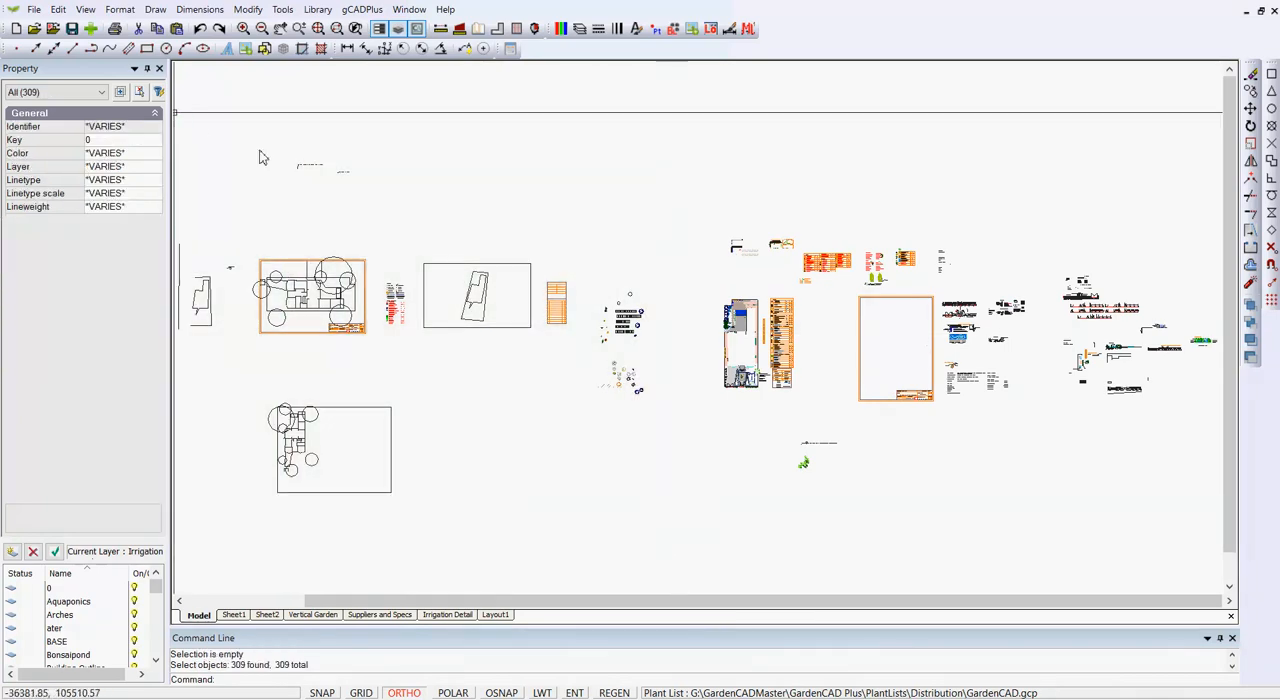
right_click(405, 222)
click(480, 400)
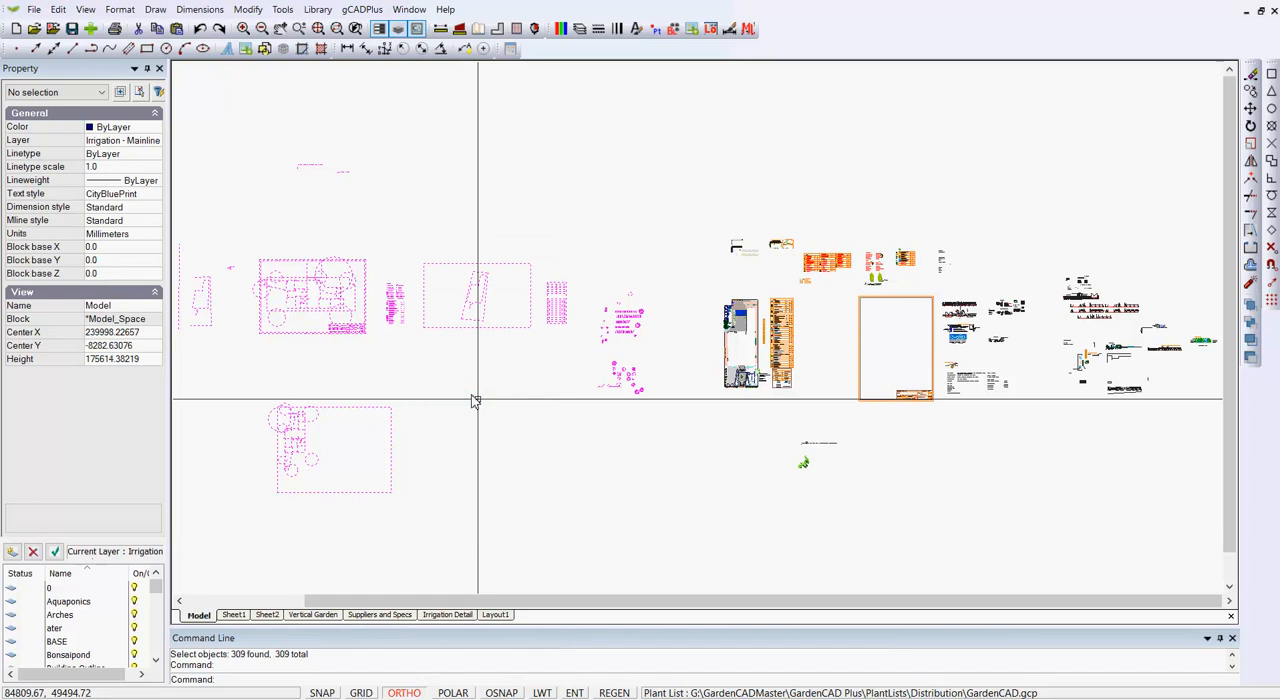
Examine the front fence elevation and the rows of fence elevation drafts east of the empty title sheet.
middle_drag(590, 373, 254, 346)
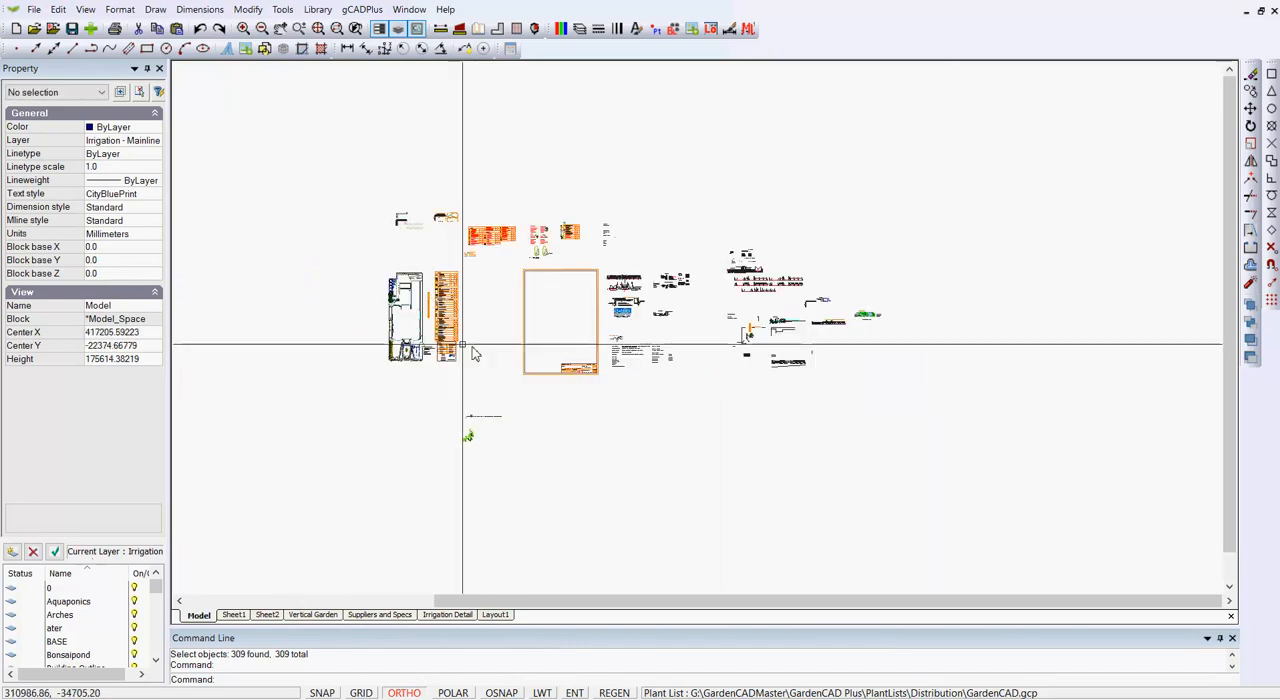
scroll(830, 315, up, 8)
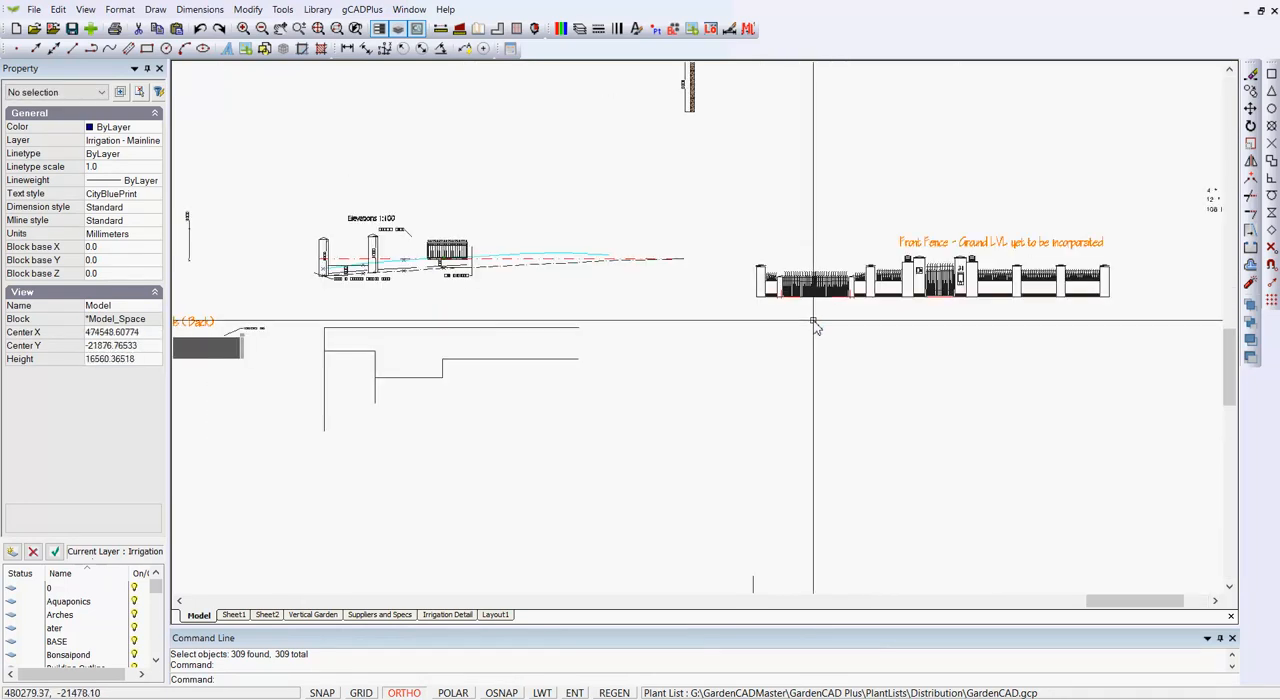
scroll(945, 297, up, 2)
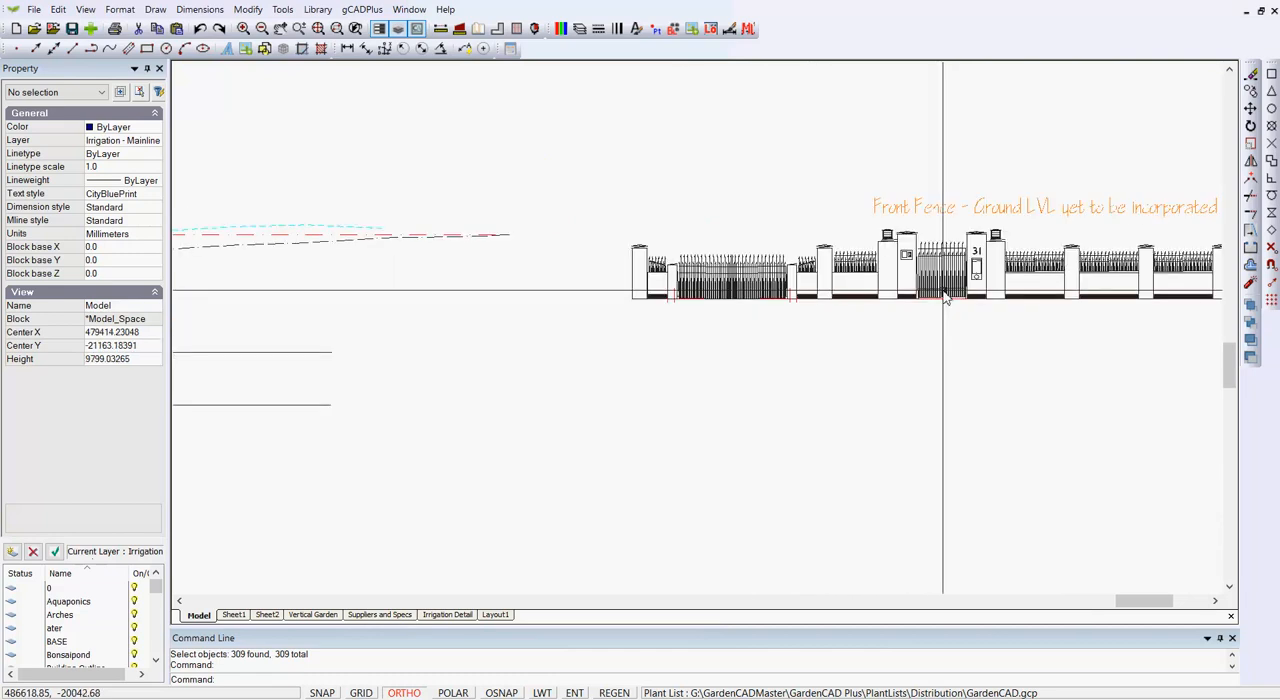
scroll(563, 317, down, 2)
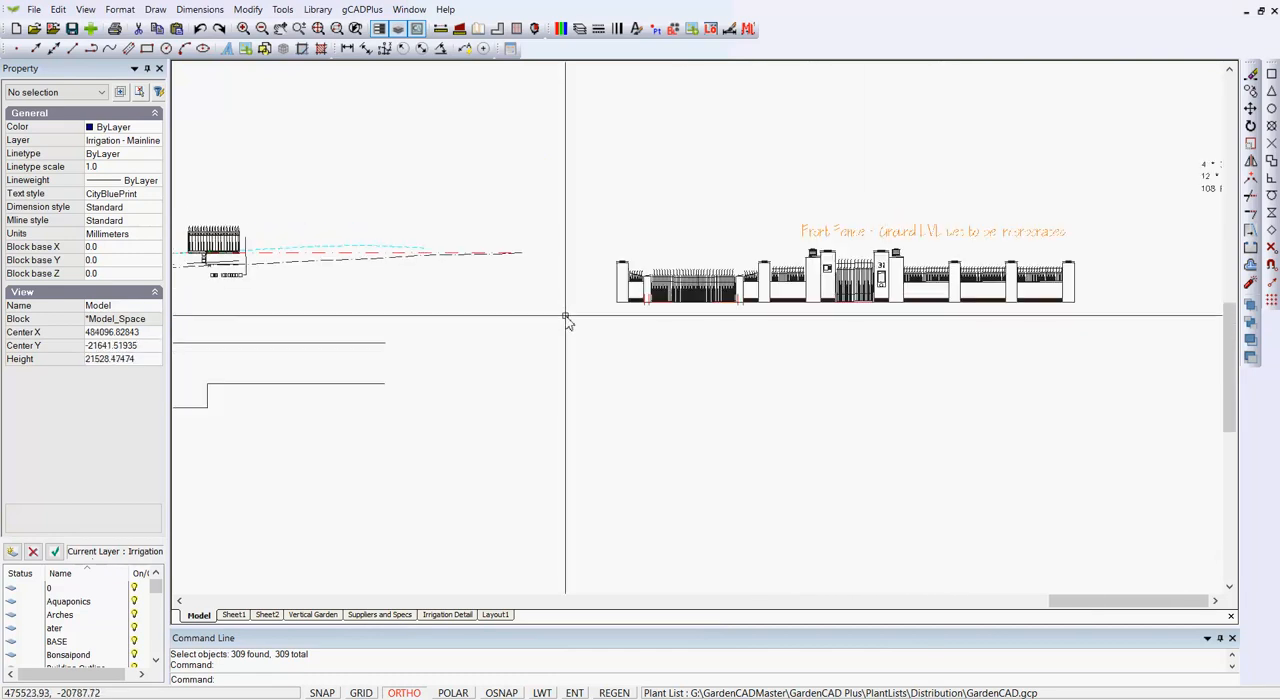
scroll(414, 320, down, 4)
scroll(414, 320, down, 4)
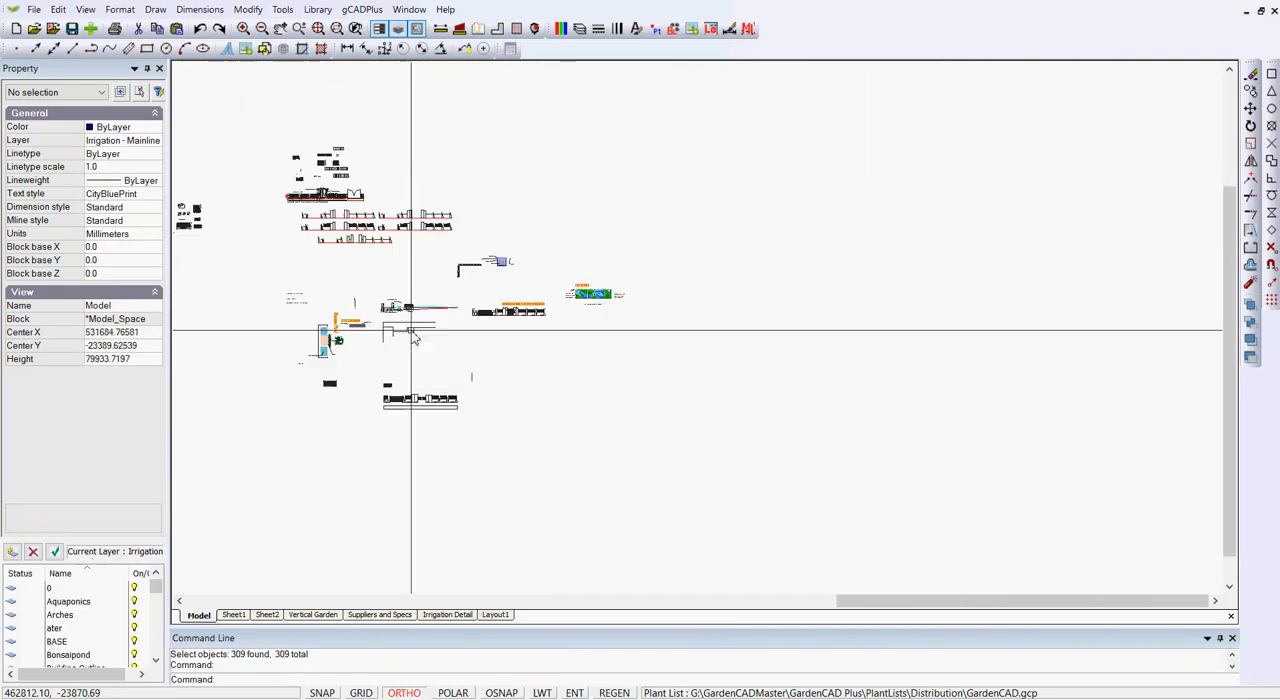
scroll(368, 228, up, 2)
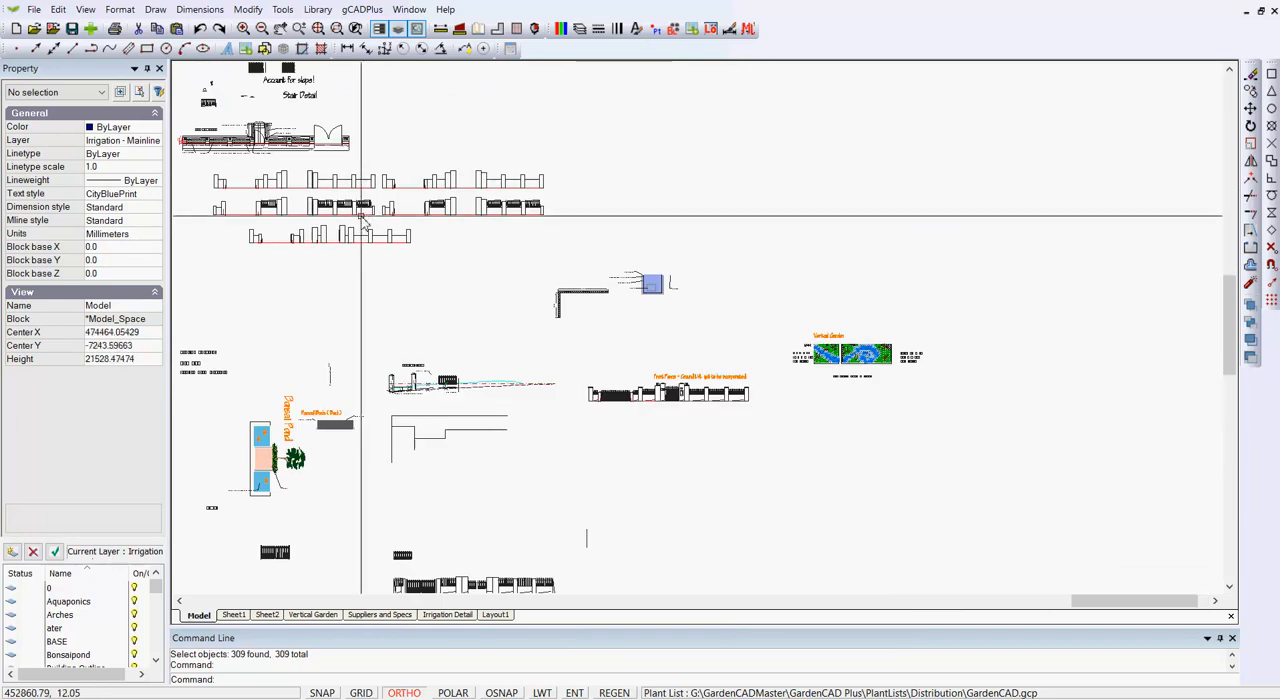
scroll(362, 220, up, 2)
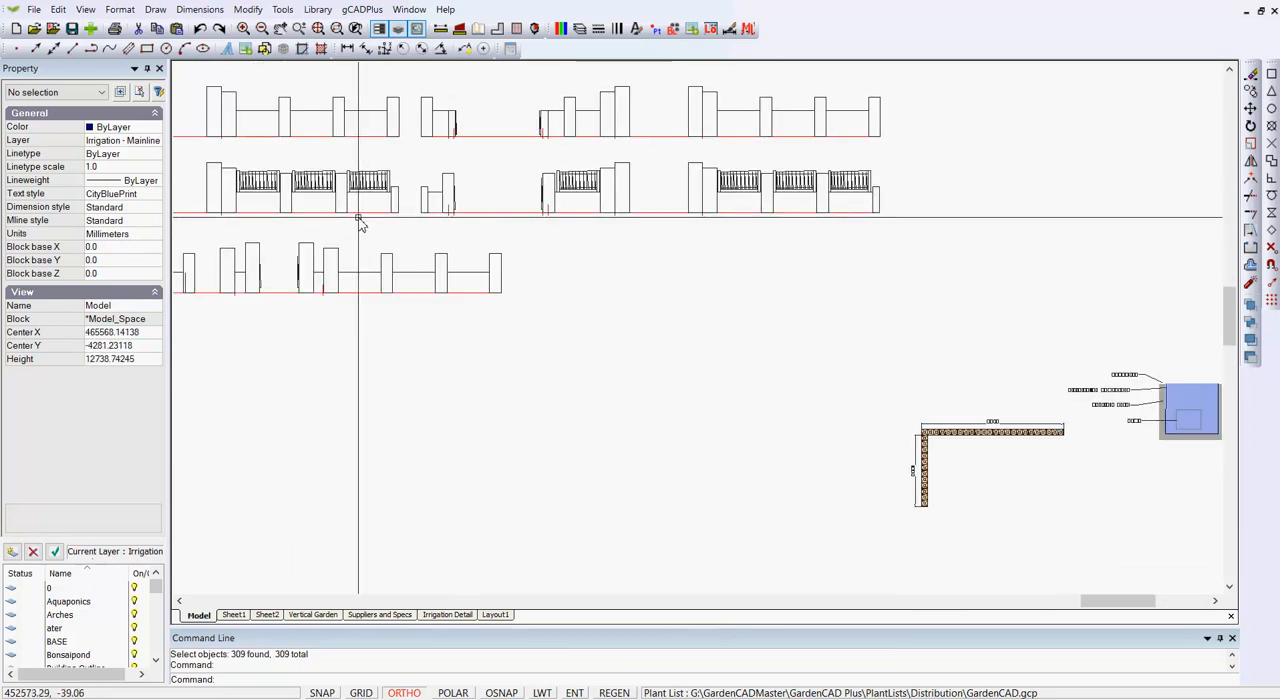
scroll(480, 304, down, 2)
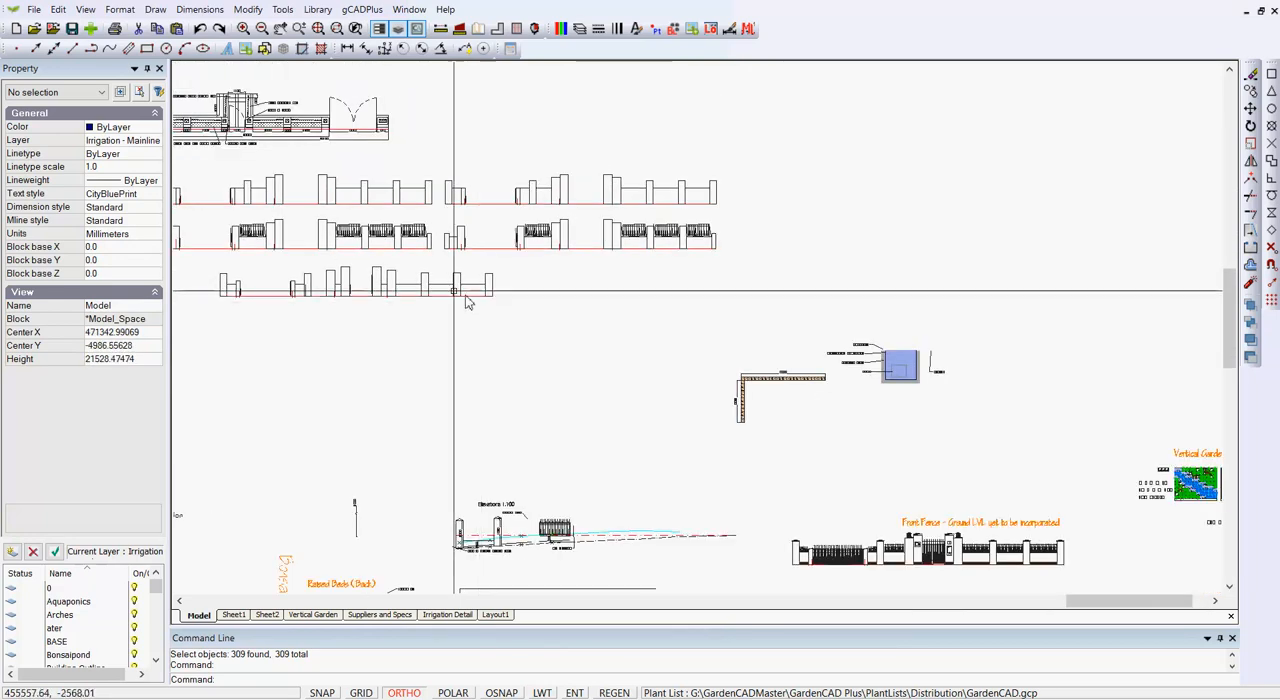
middle_drag(550, 289, 635, 297)
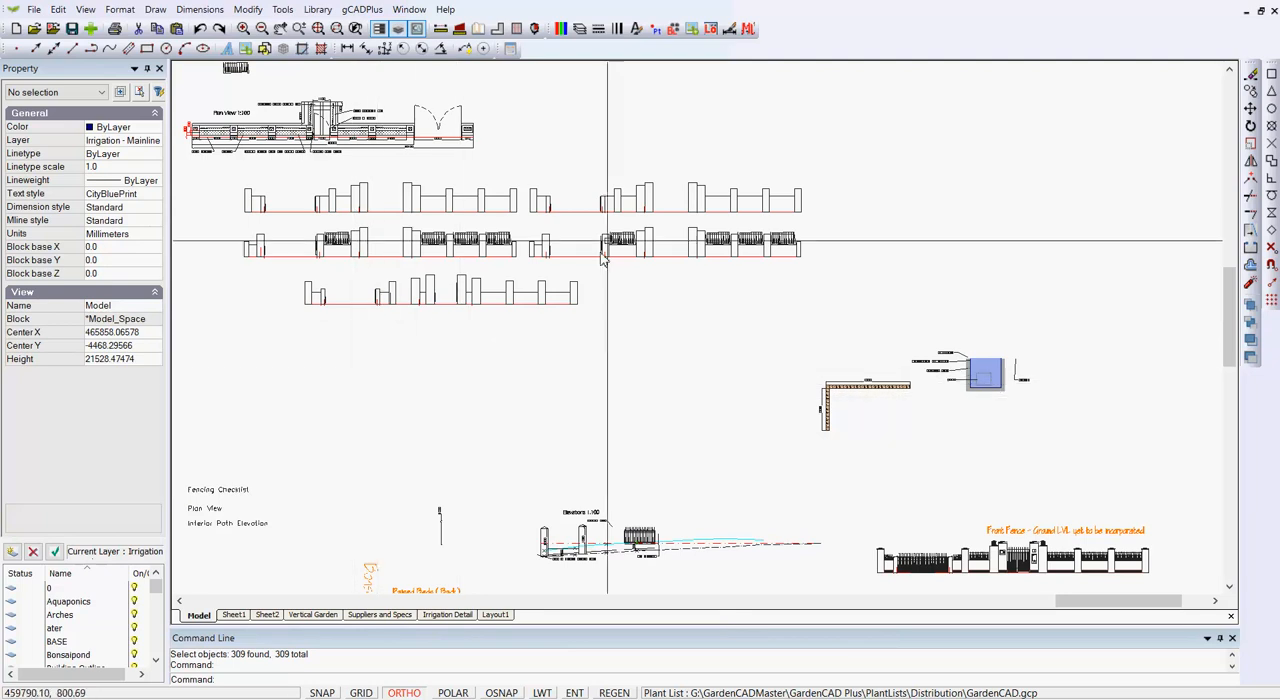
Delete the unreferenced CitrusTree block together with all other unused blocks in the drawing.
click(673, 30)
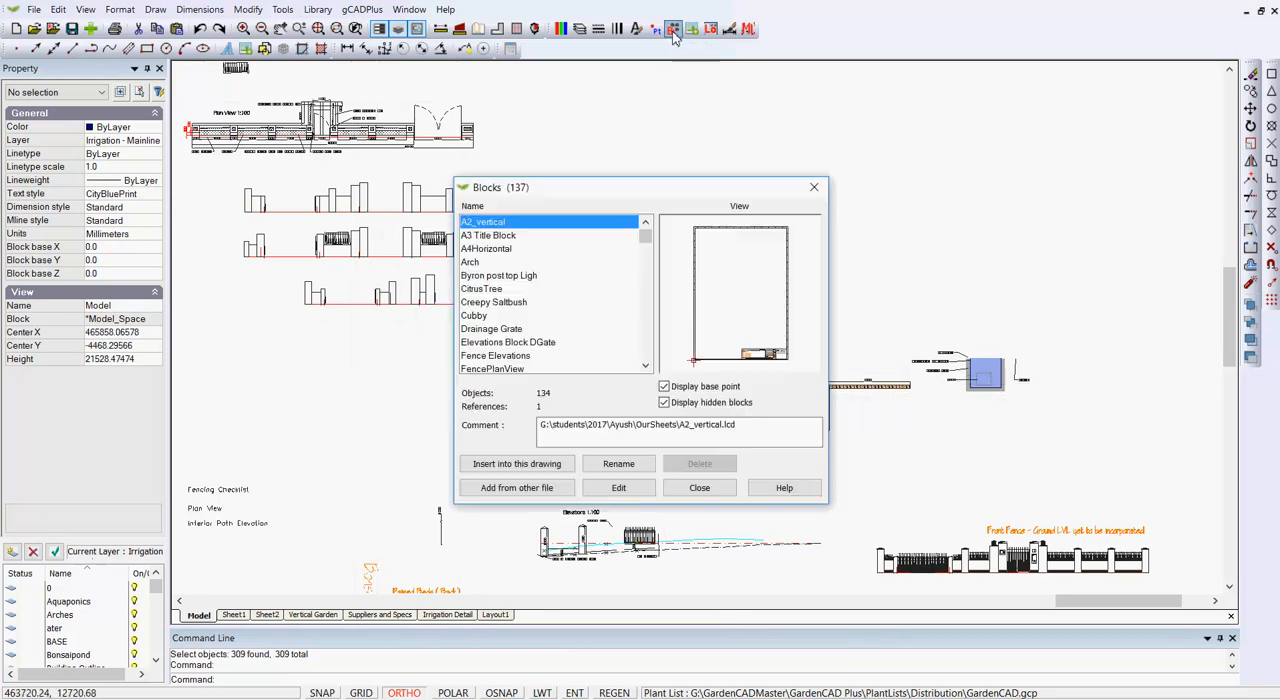
click(495, 236)
key(Down)
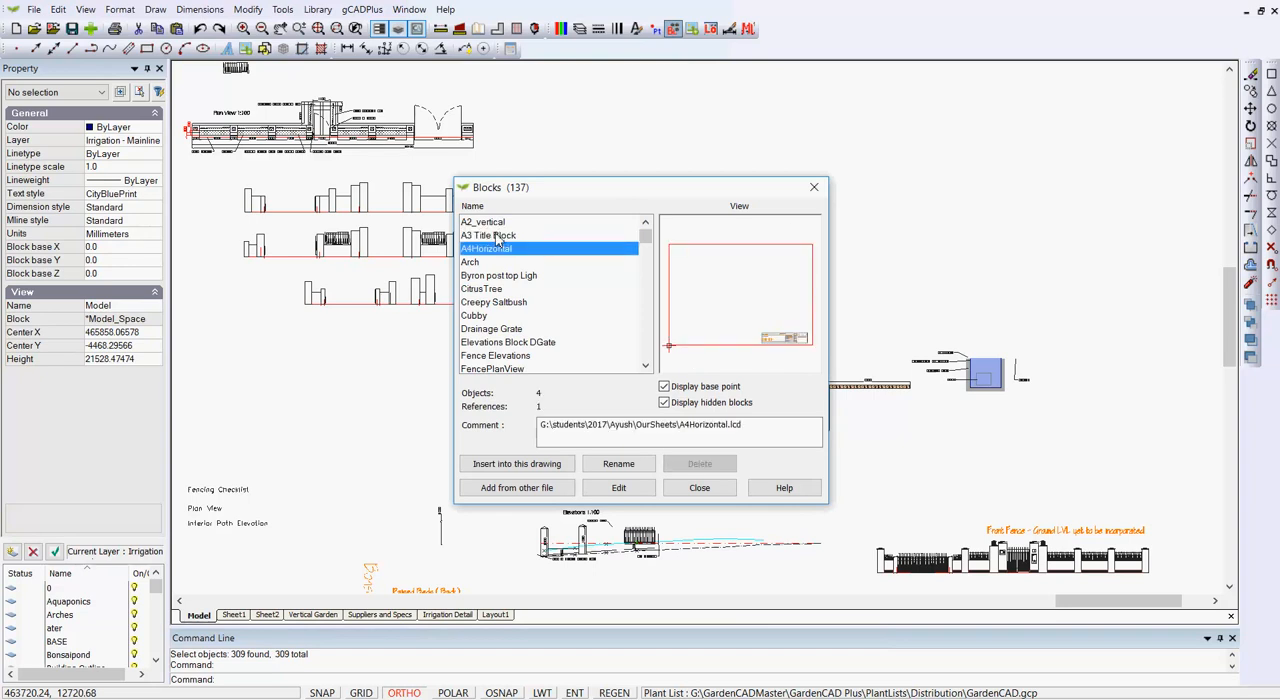
key(Down)
key(Down)
key(Down)
key(Down)
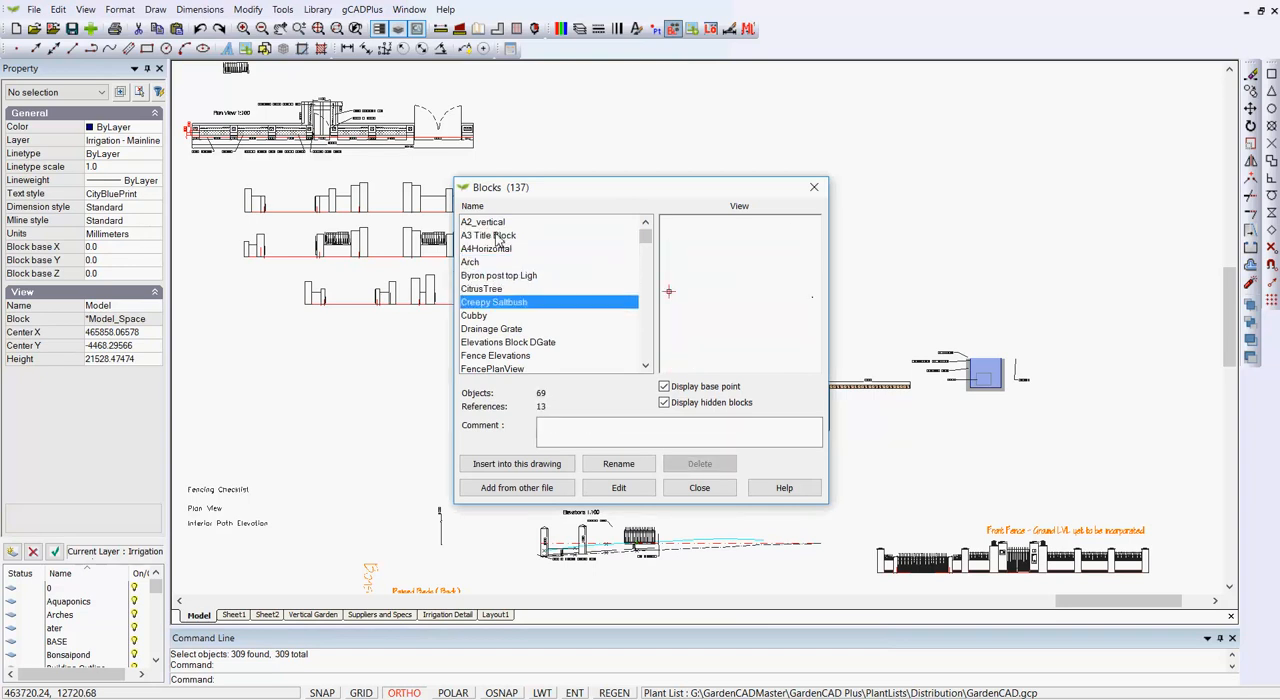
key(Up)
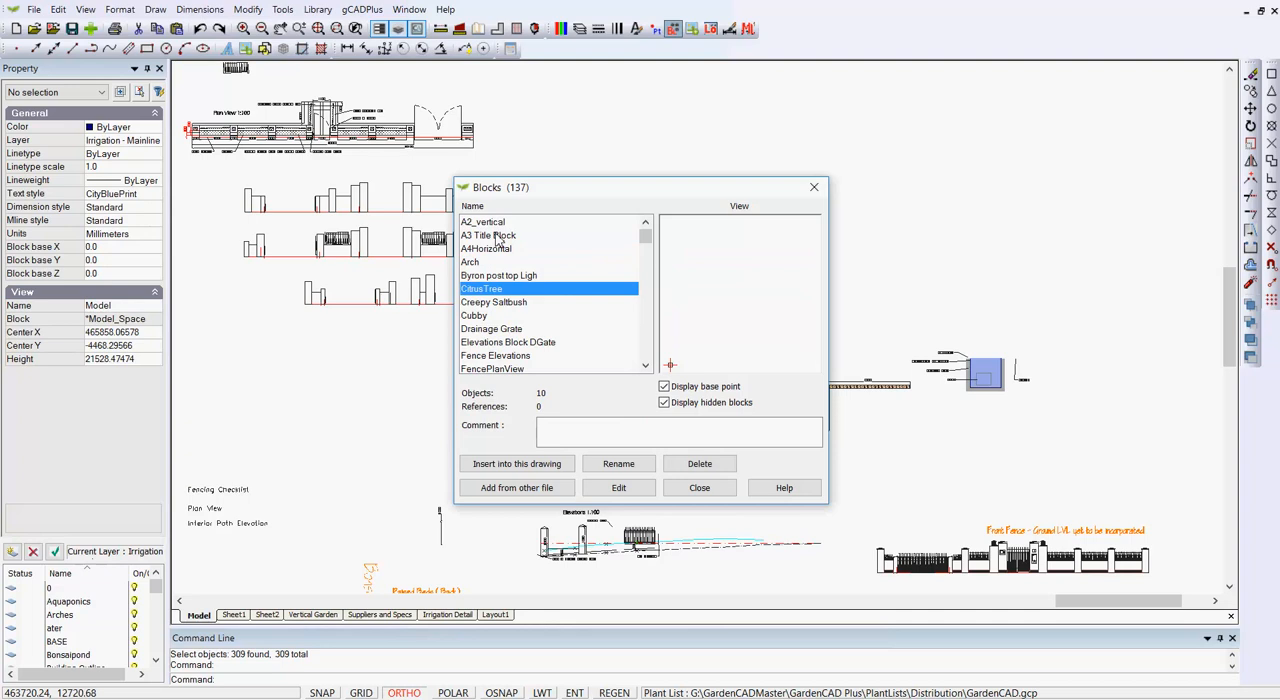
click(701, 466)
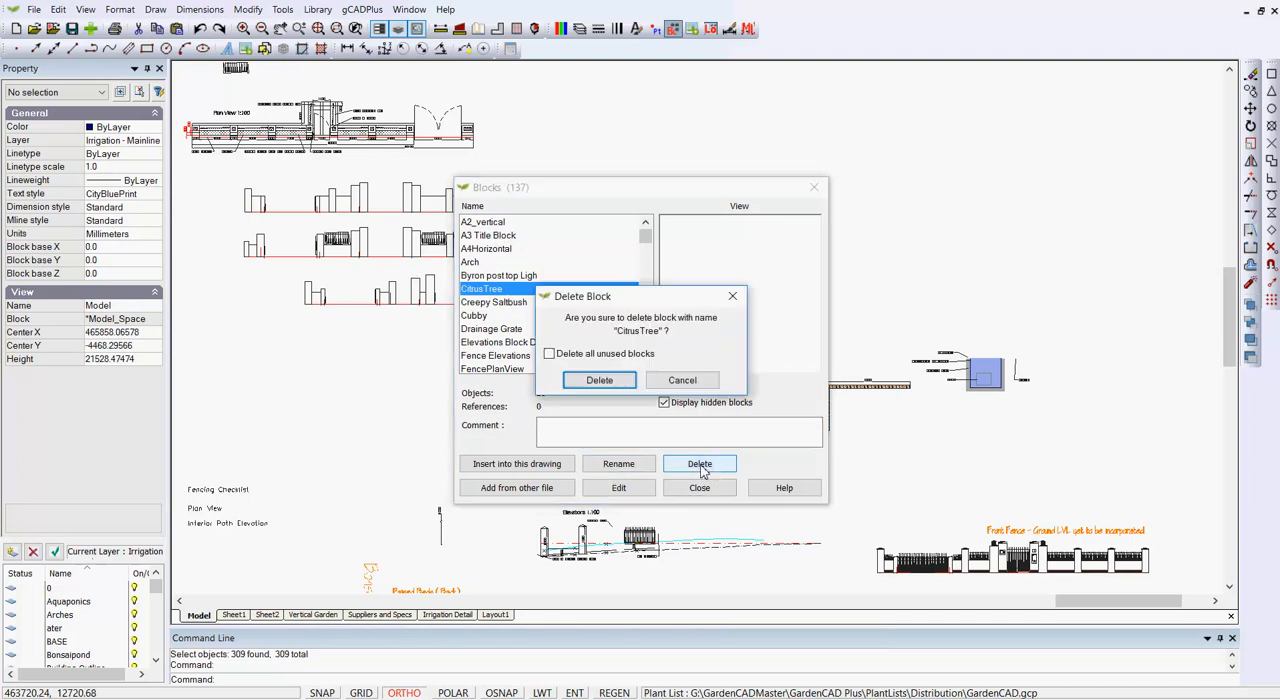
click(597, 385)
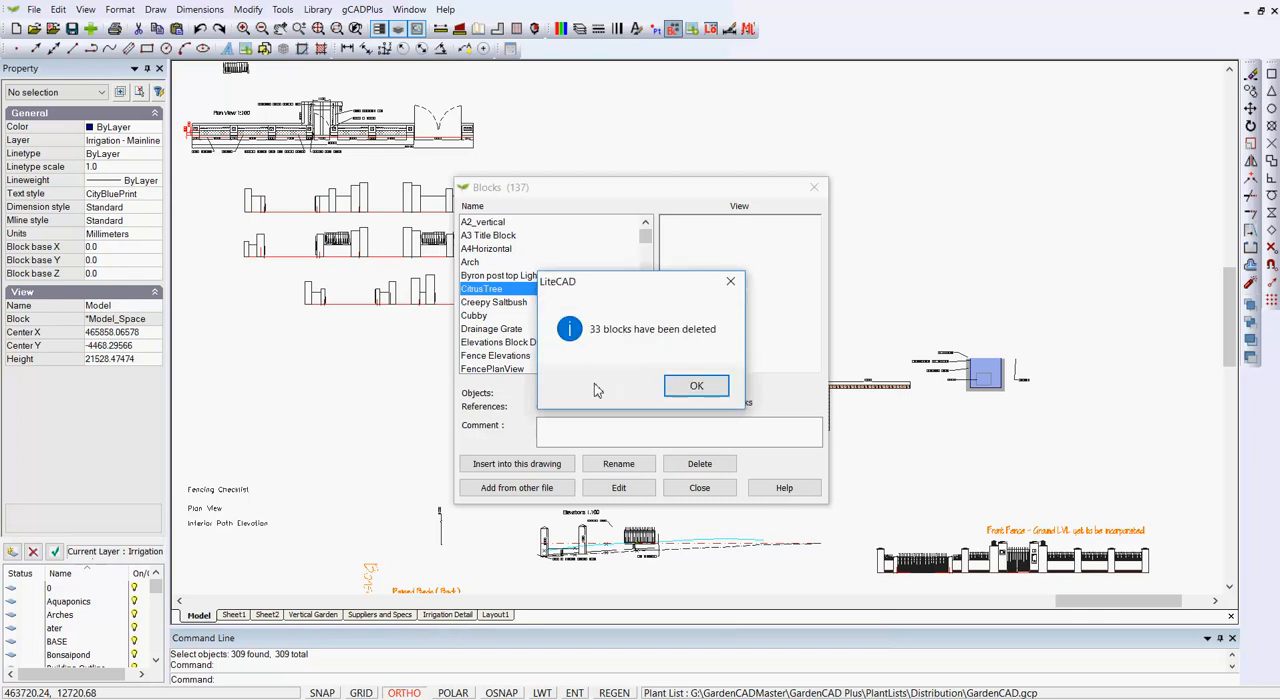
click(698, 388)
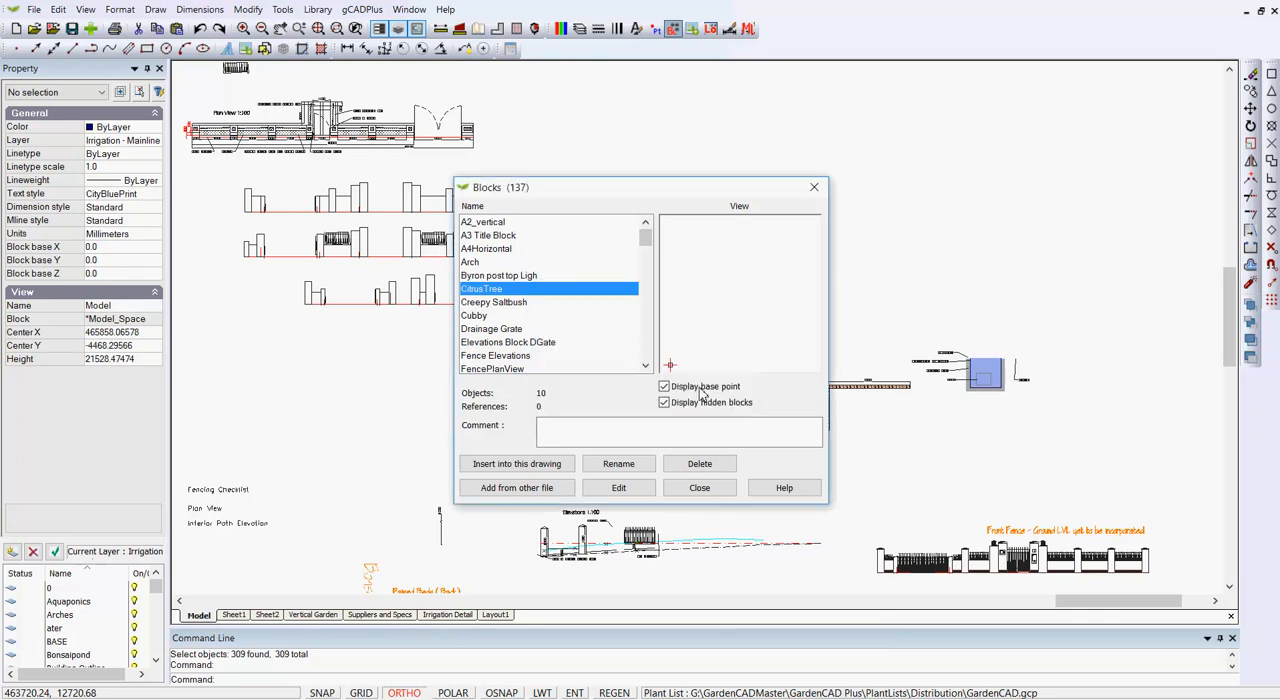
click(704, 497)
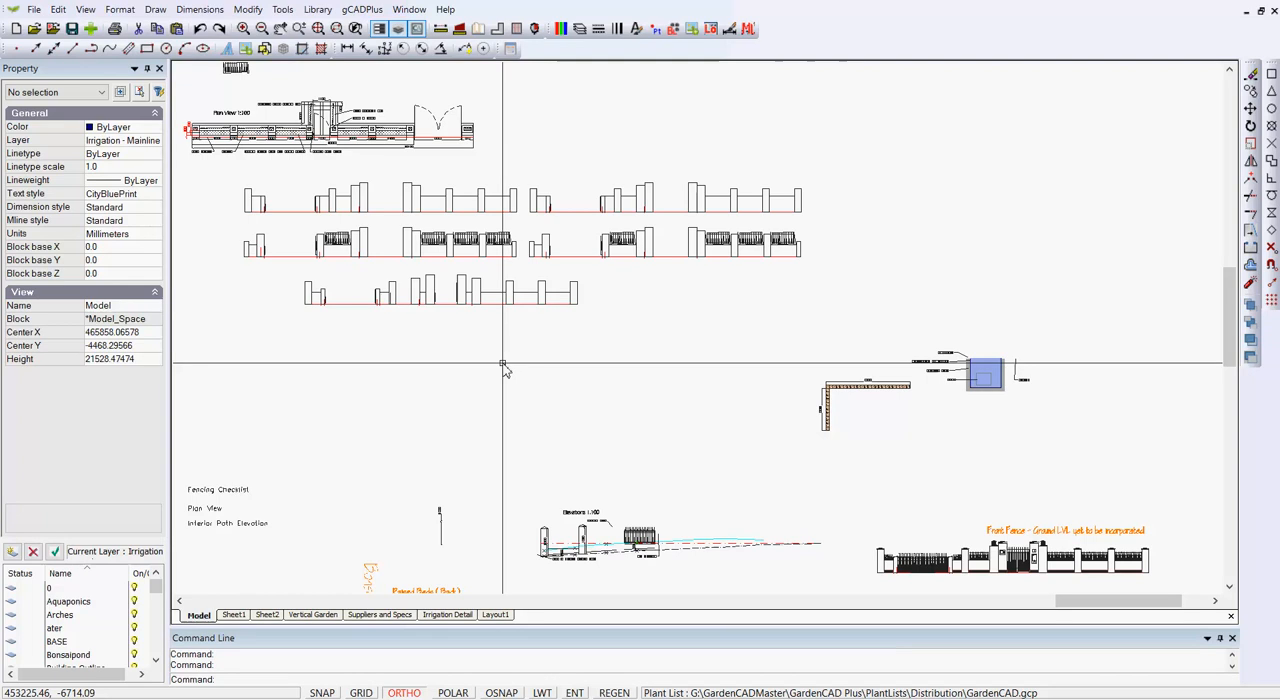
Check the empty areas around the remaining model space drawings for stray objects using selection windows.
right_click(505, 370)
click(583, 466)
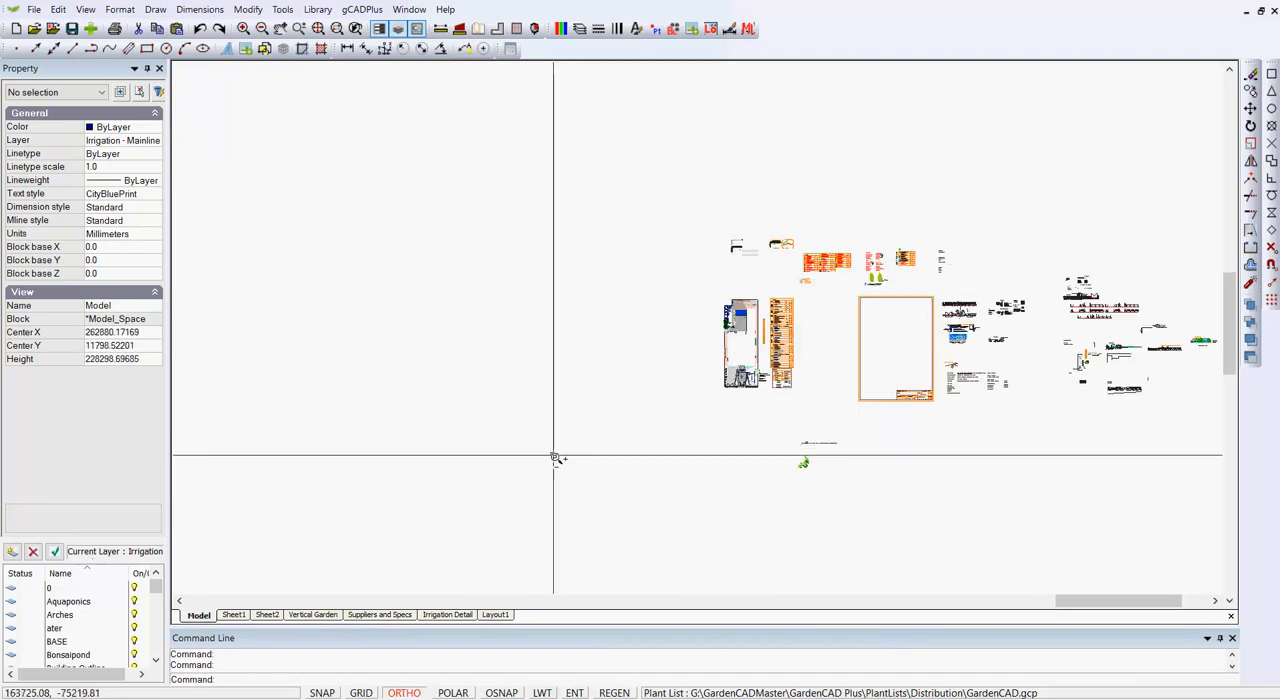
scroll(557, 458, down, 3)
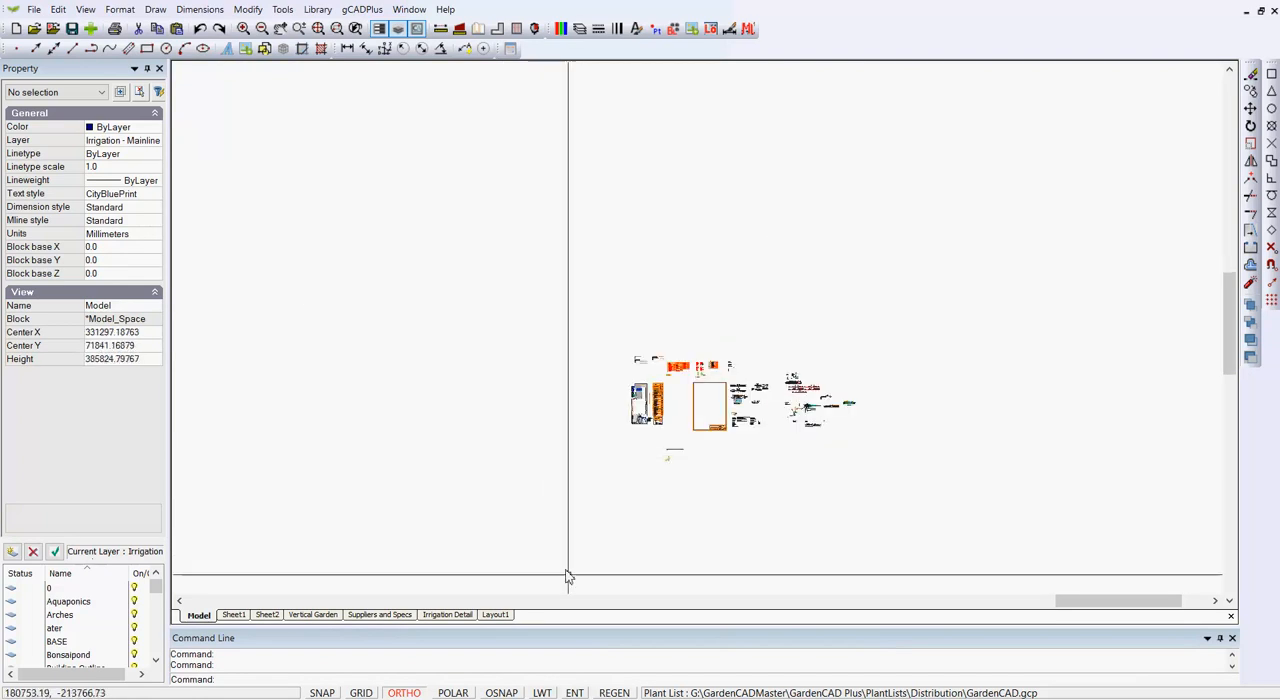
drag(601, 581, 182, 90)
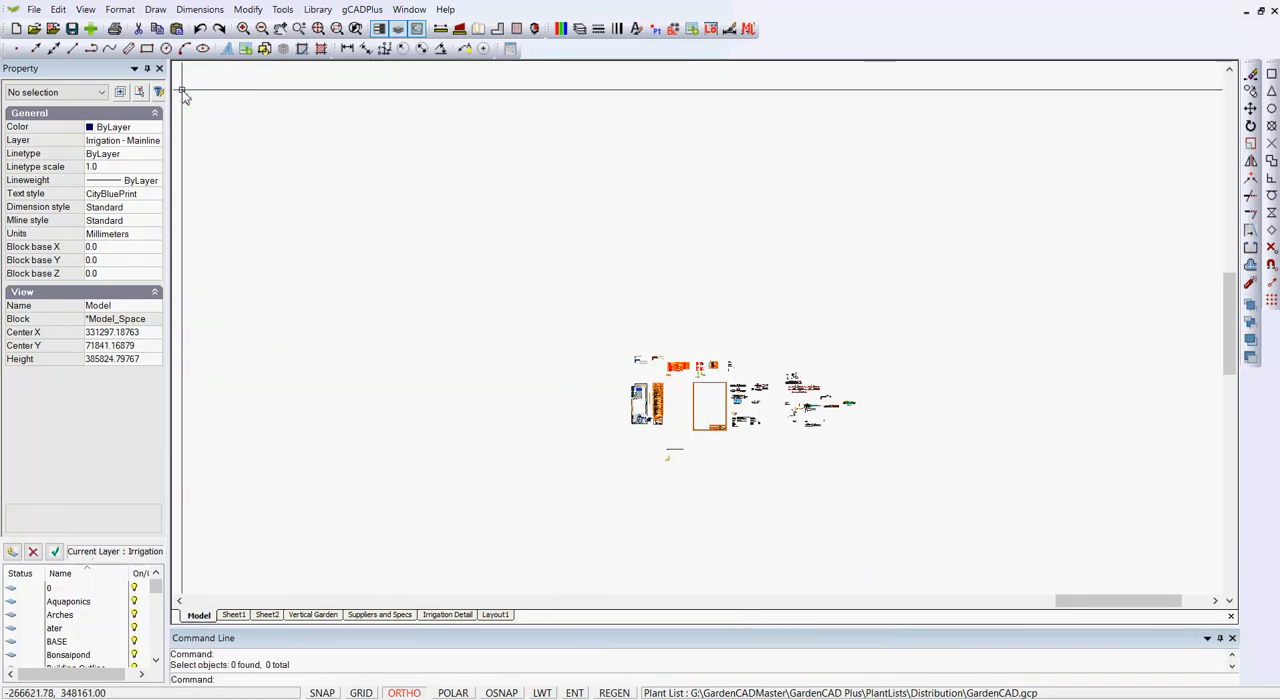
drag(1206, 347, 517, 89)
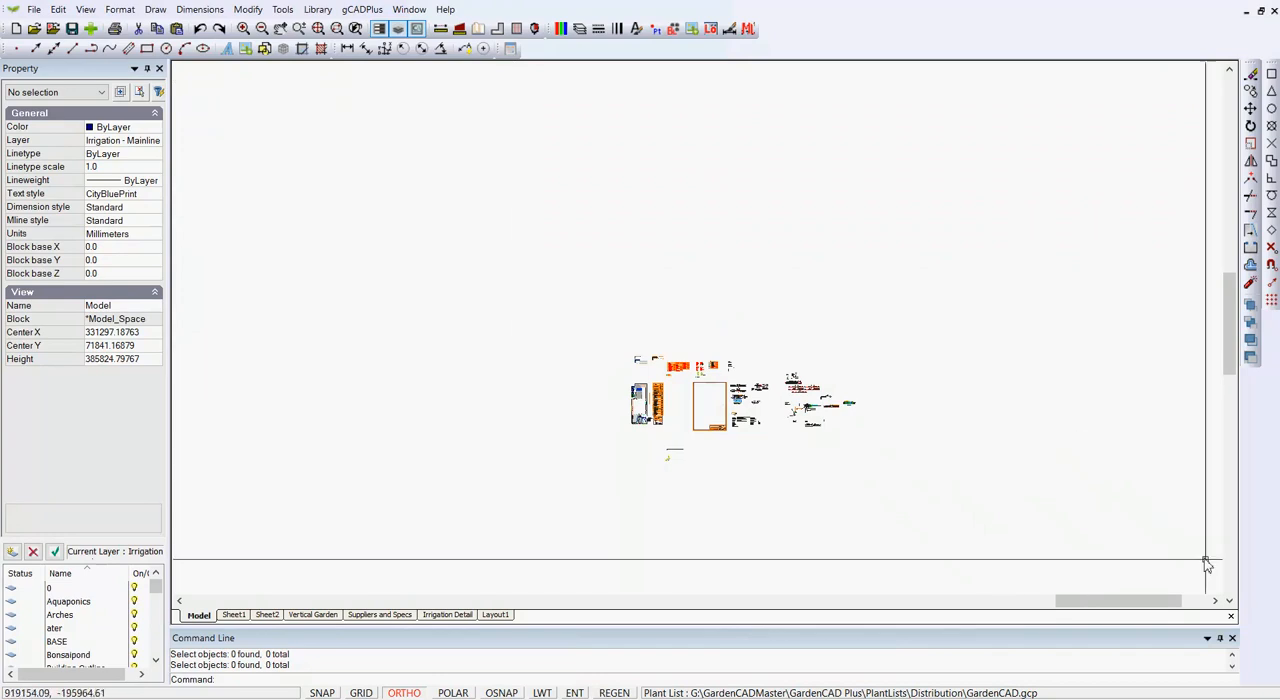
drag(1210, 582, 883, 172)
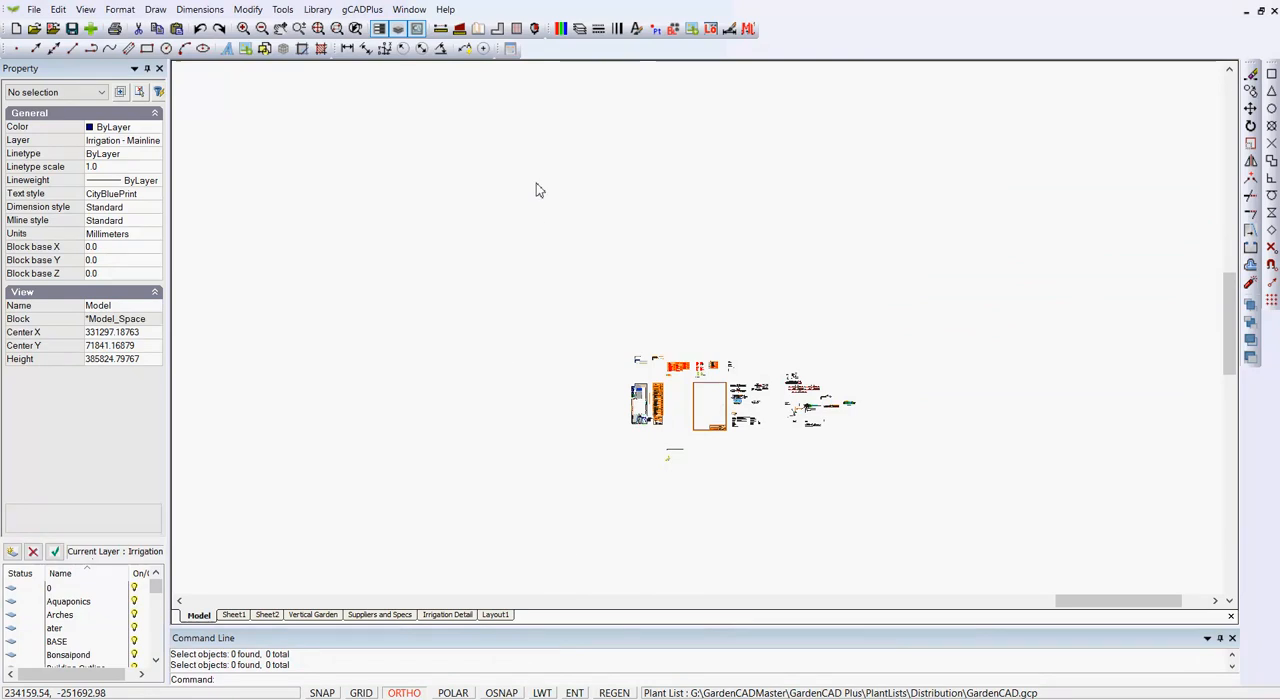
Show the full extents of model space and check the drawing's file size with the FS command.
right_click(548, 233)
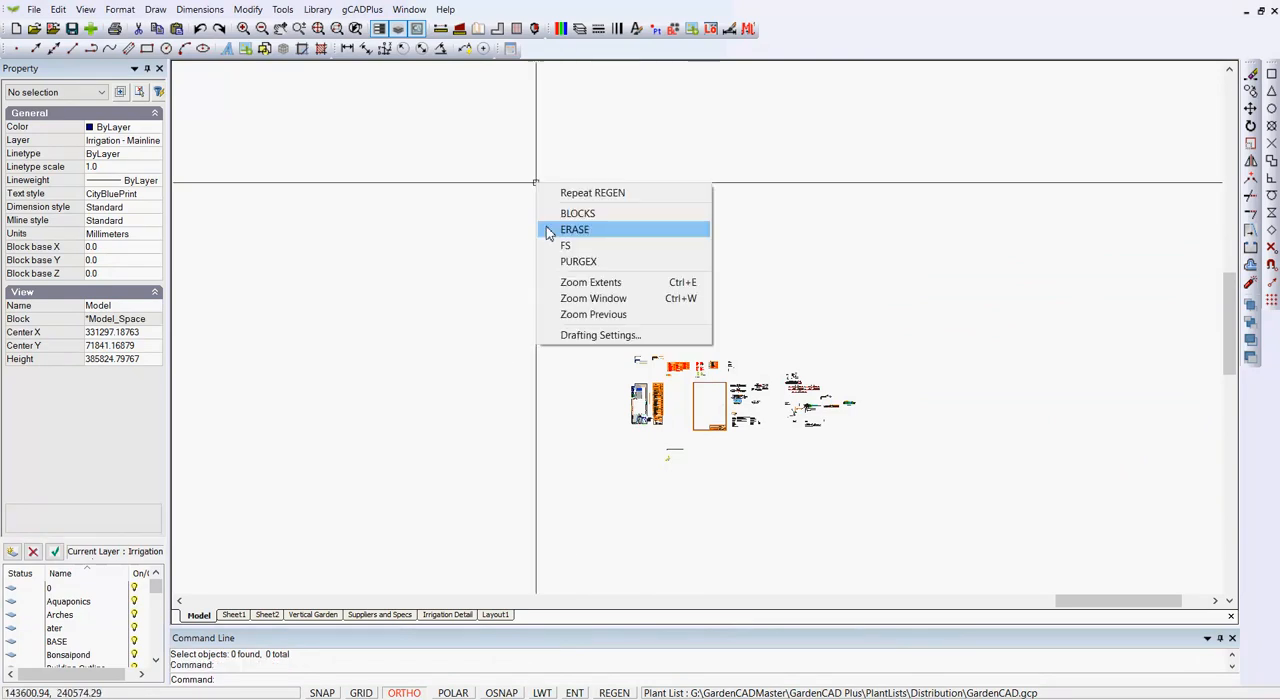
click(590, 284)
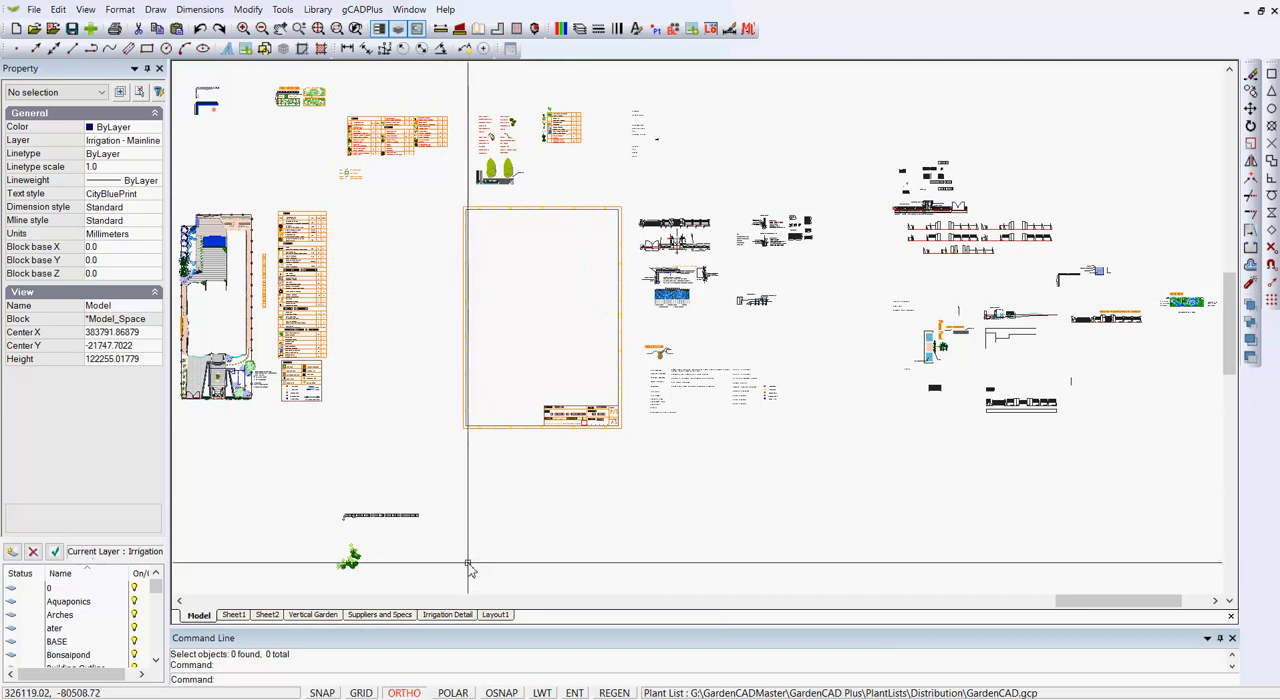
key(Return)
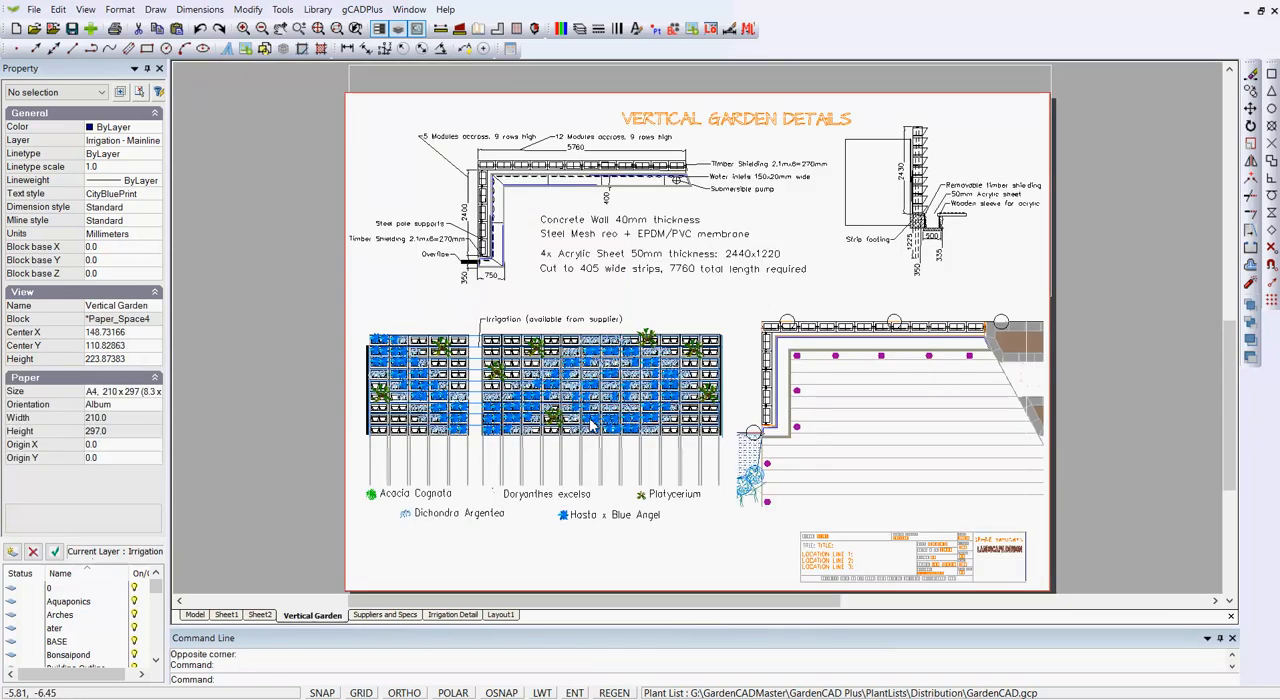
Examine the vertical garden details in model space and on the Vertical Garden sheet.
click(195, 615)
key(F8)
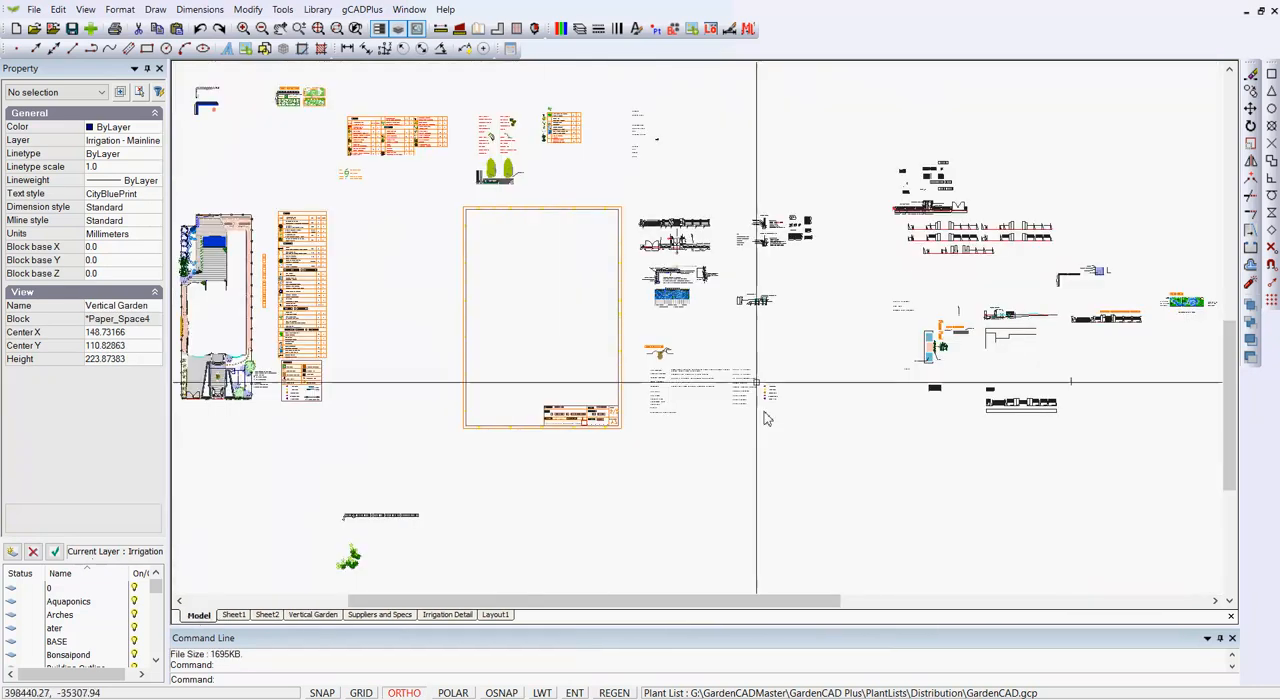
scroll(680, 305, up, 8)
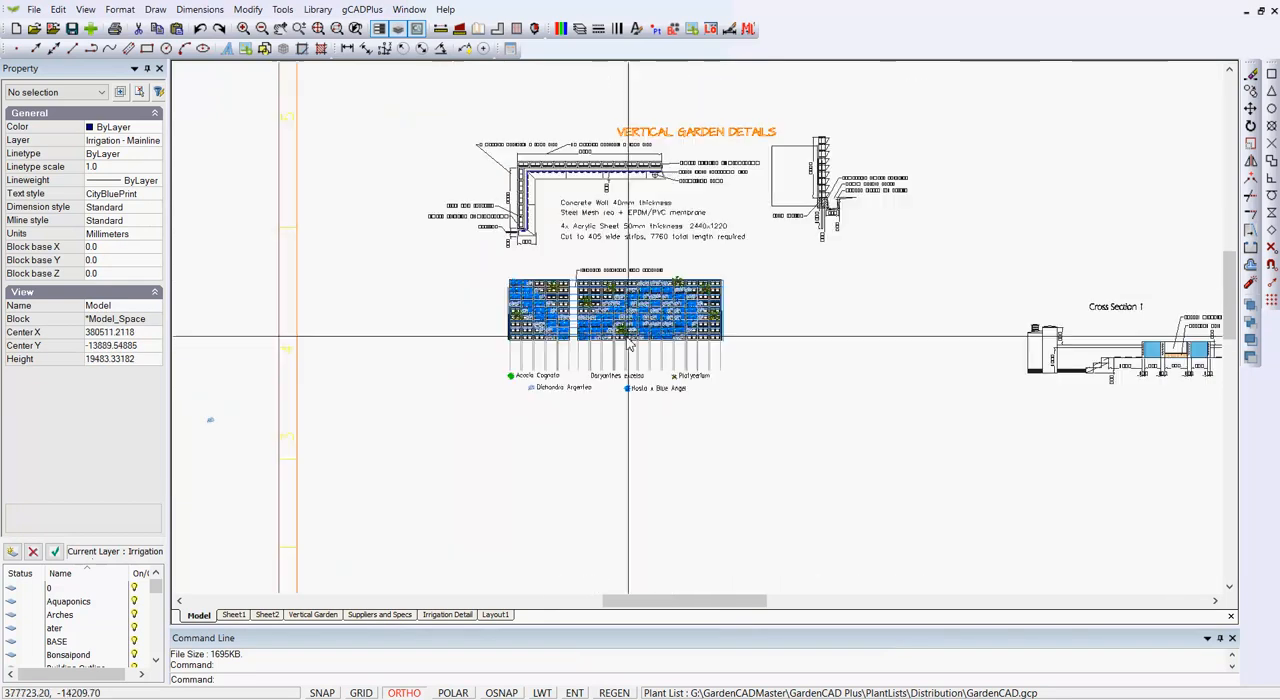
scroll(642, 316, up, 3)
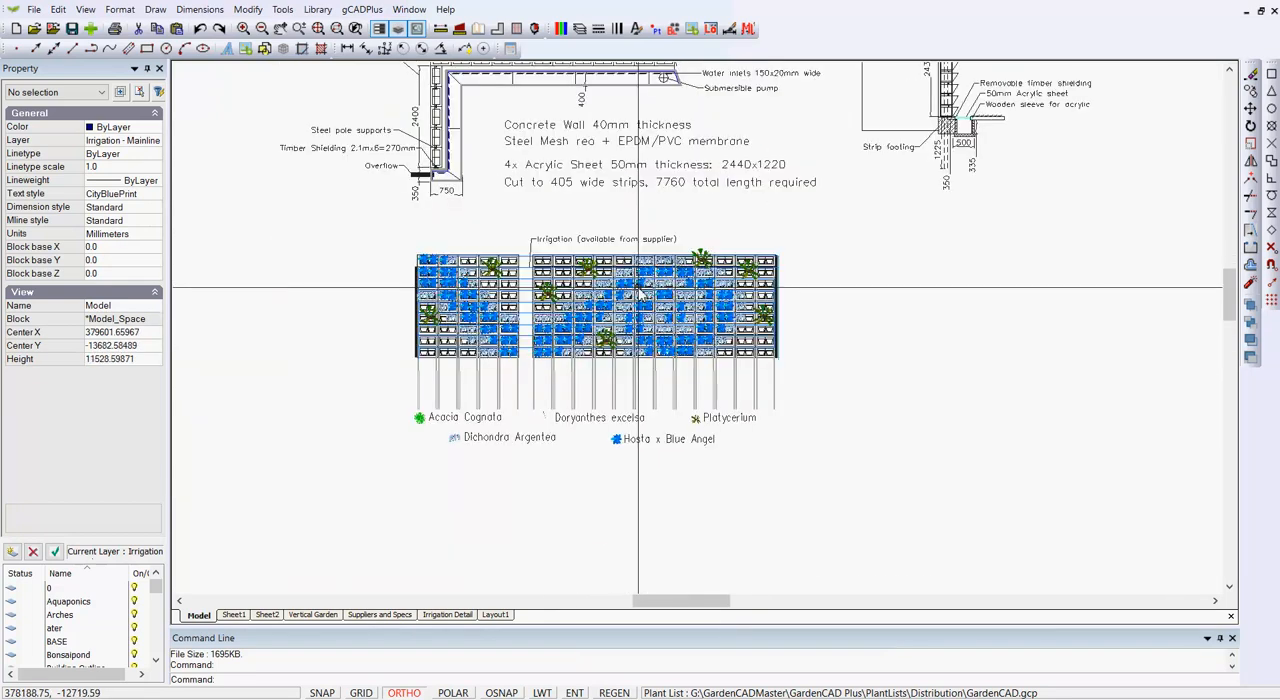
middle_drag(627, 327, 602, 412)
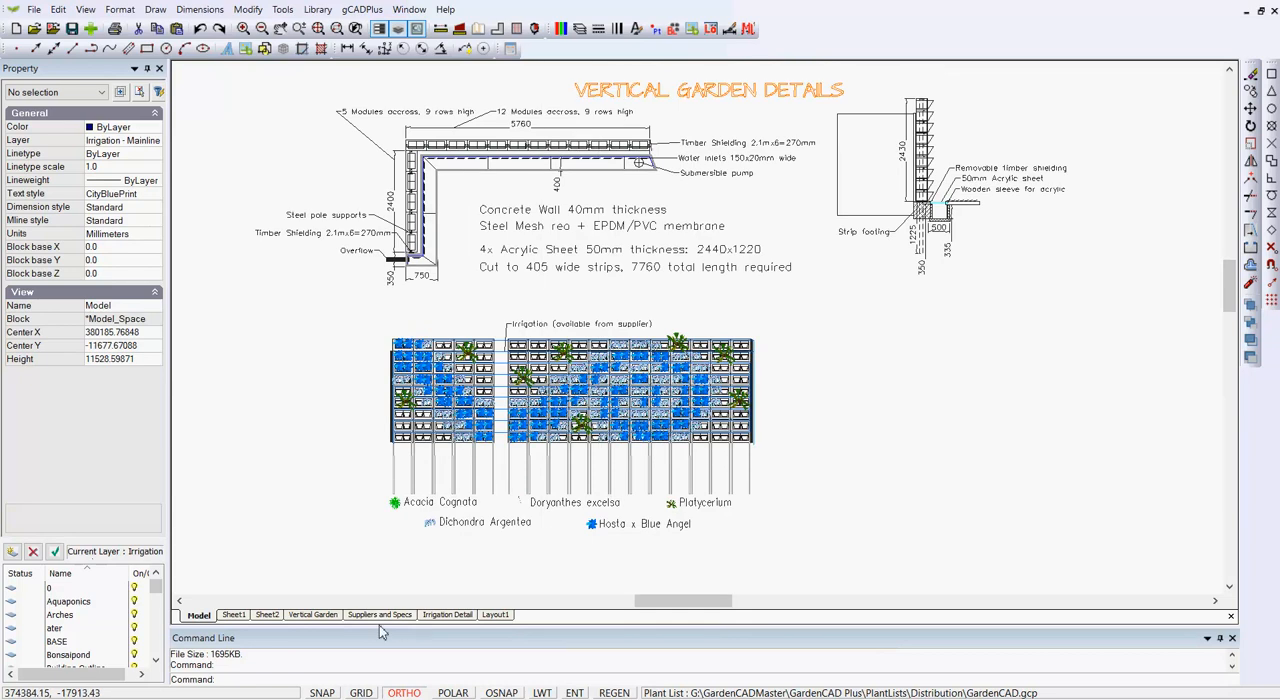
click(326, 617)
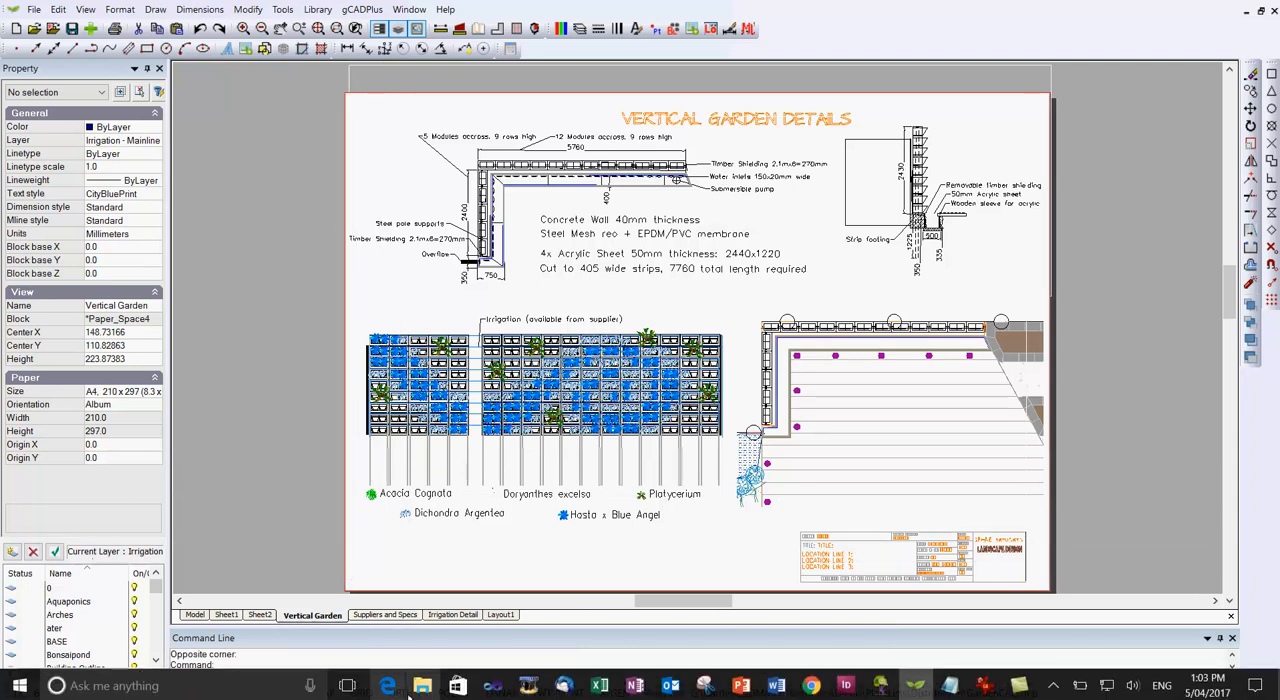
Open Vertical Garden.pdf from the recent files in File Explorer.
click(423, 686)
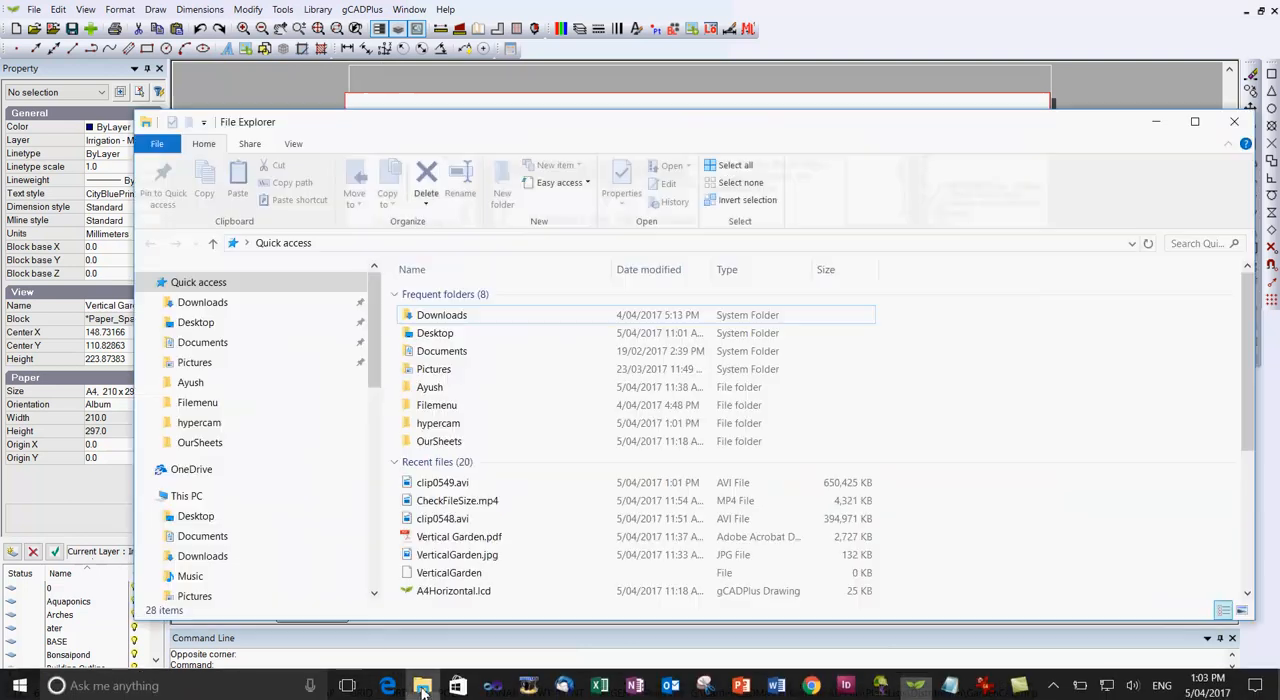
click(411, 541)
double_click(411, 541)
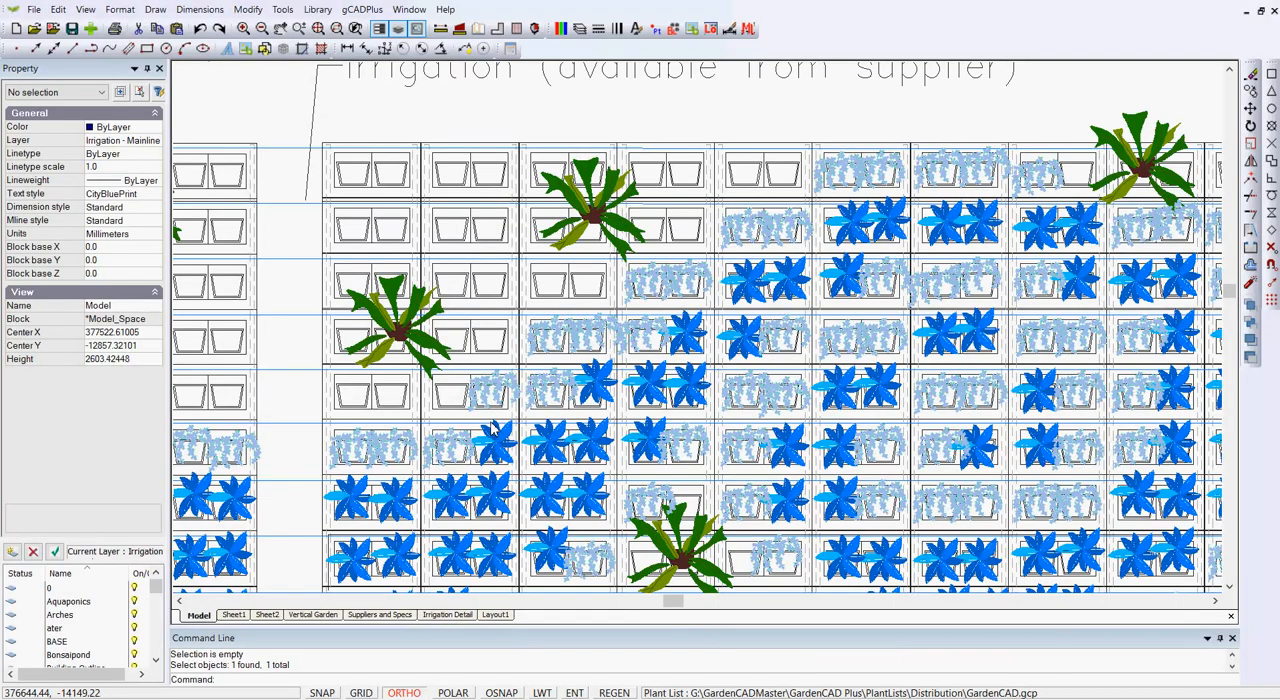
Open one of the blue Hosta plant symbols in the vertical garden elevation for block editing.
click(597, 386)
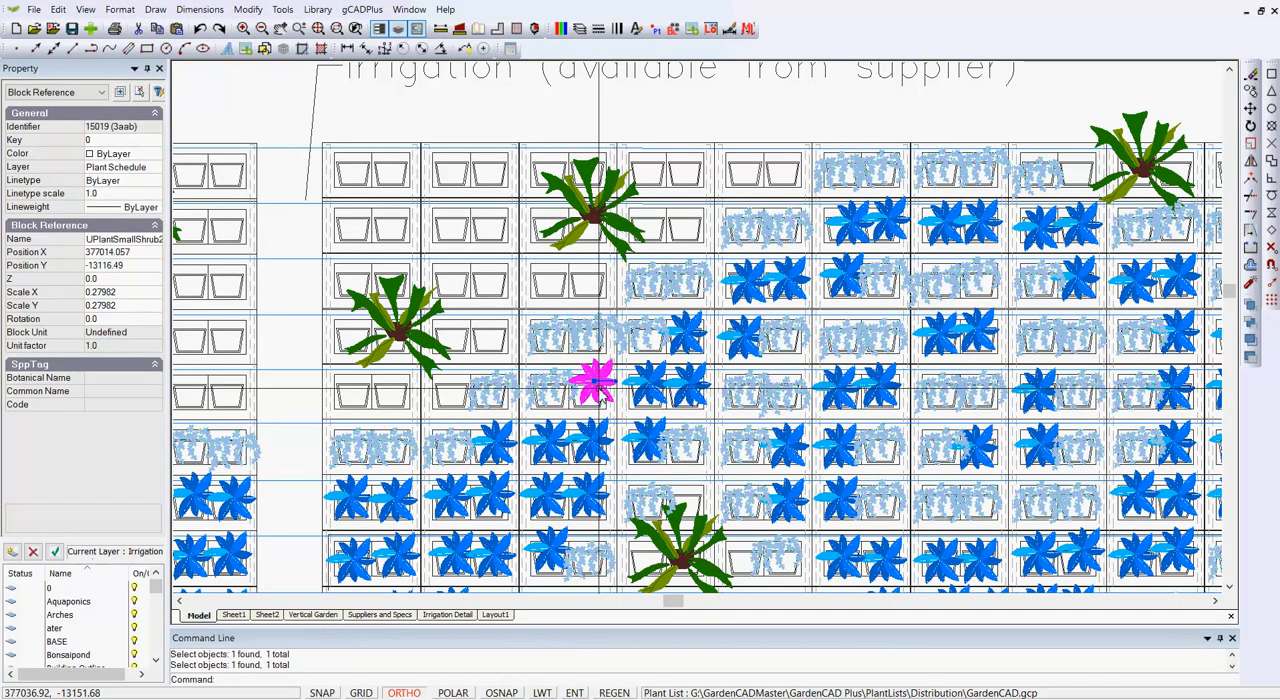
scroll(597, 390, up, 3)
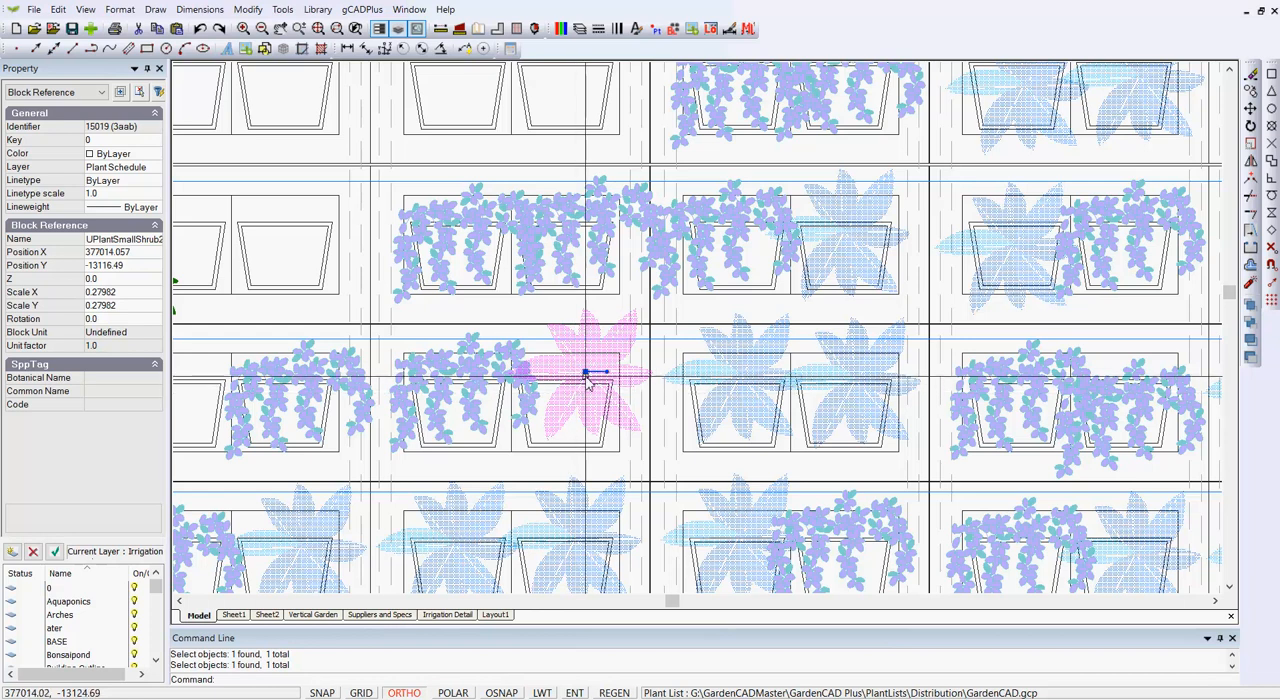
right_click(585, 372)
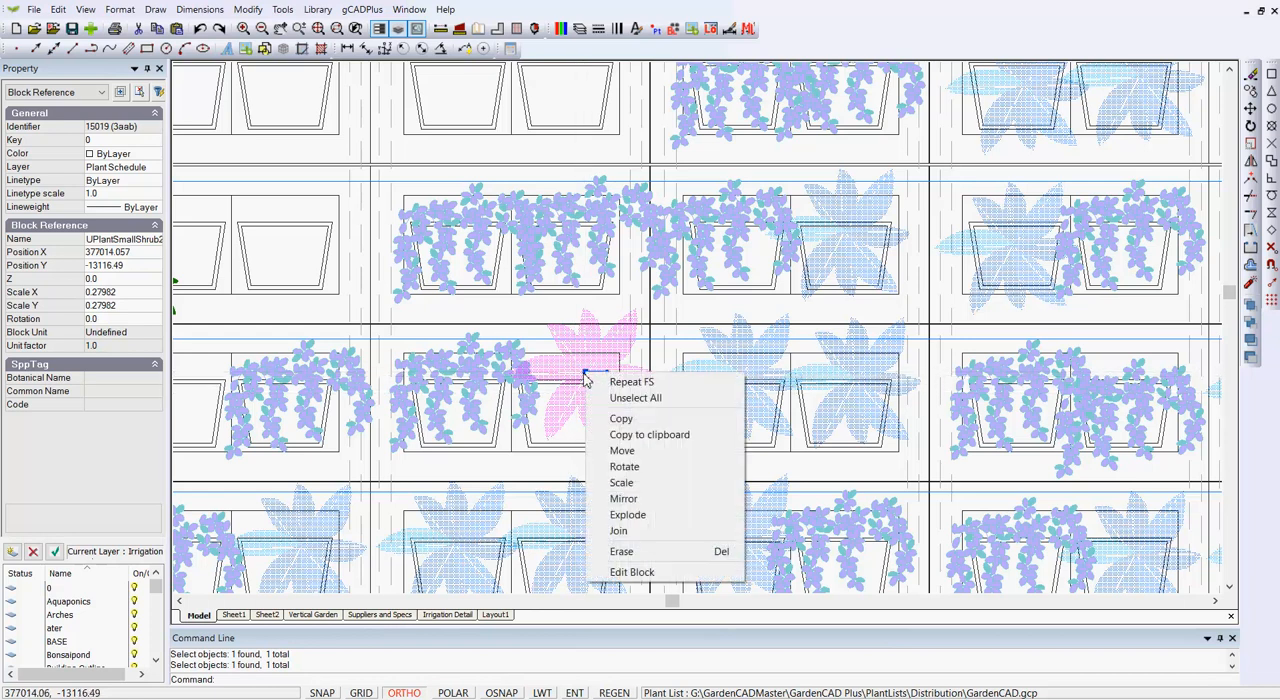
click(645, 581)
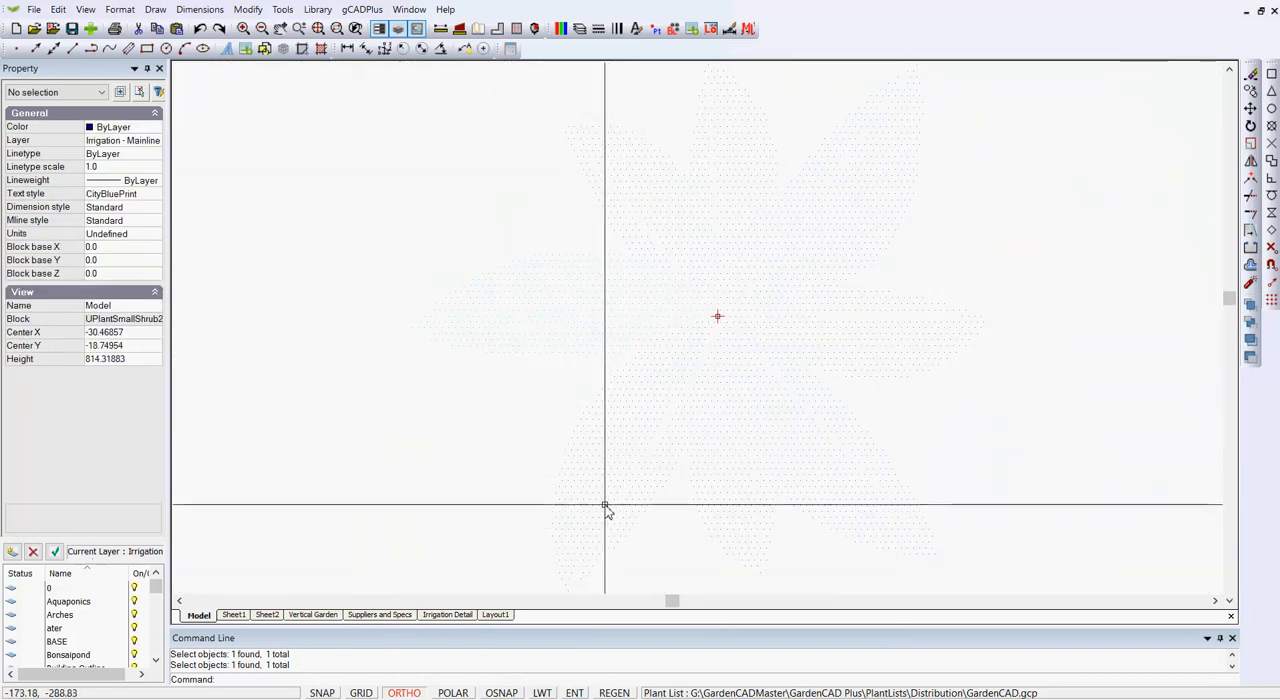
Inspect the properties of several petal hatches and a petal outline in the plant block.
click(690, 462)
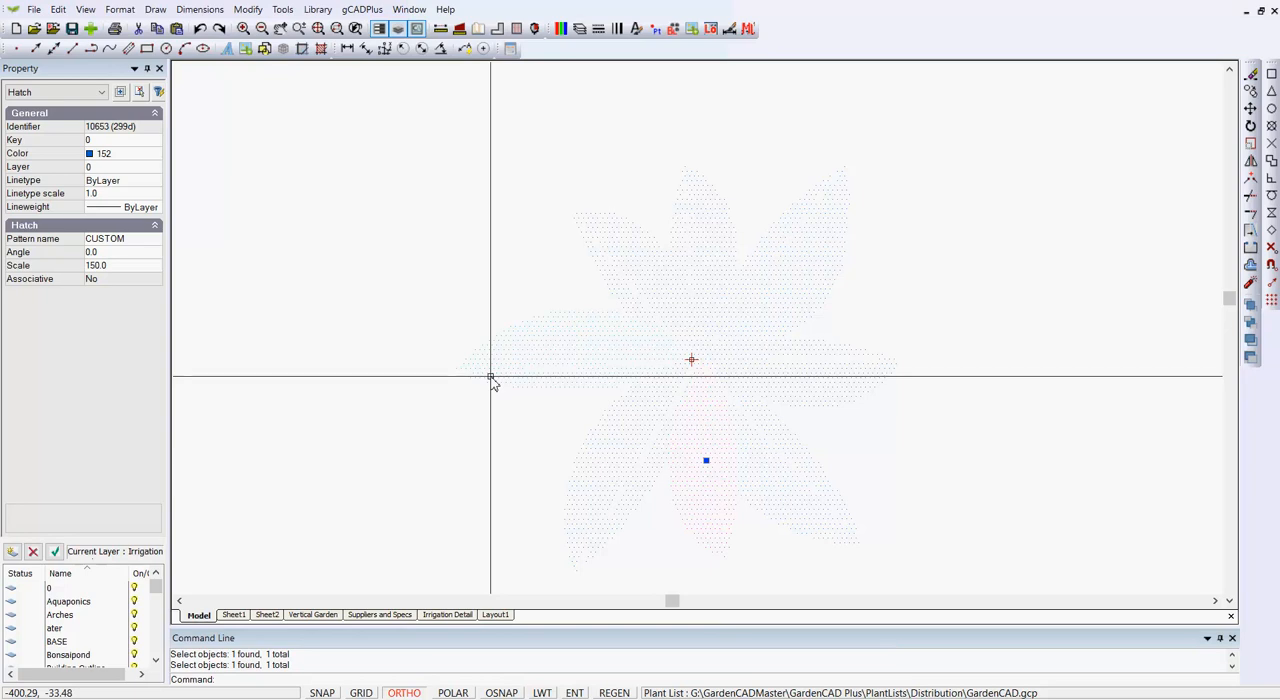
key(Escape)
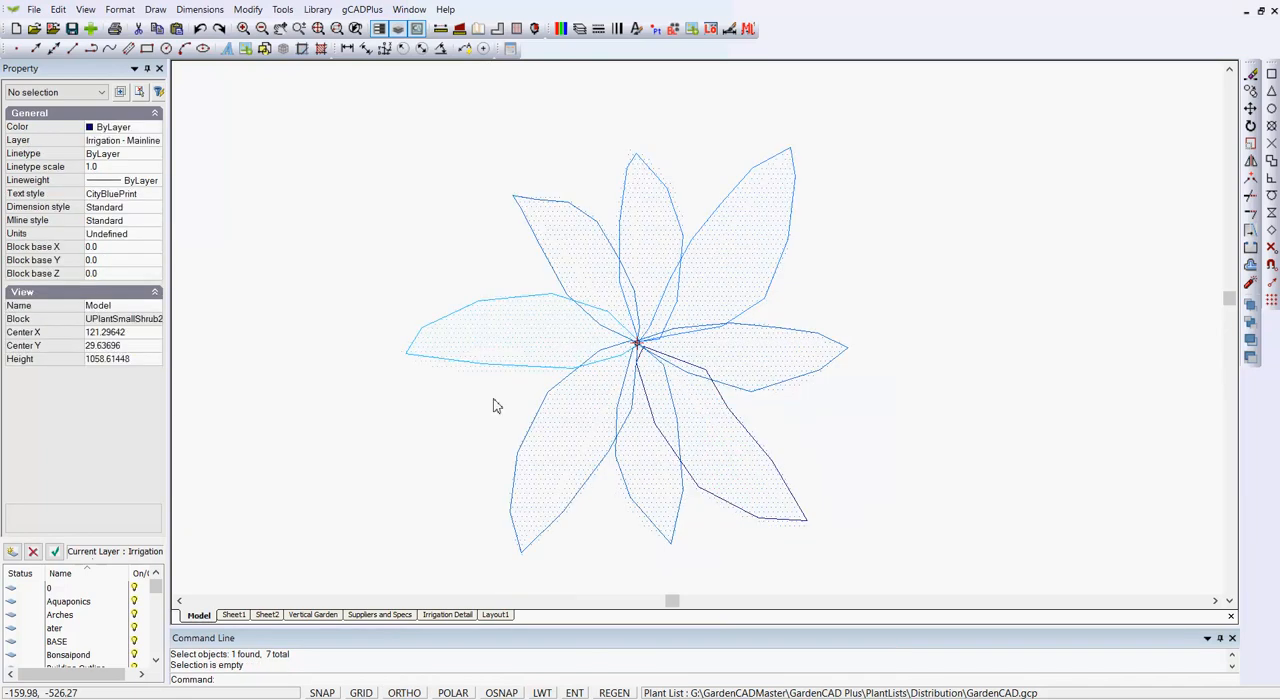
click(542, 339)
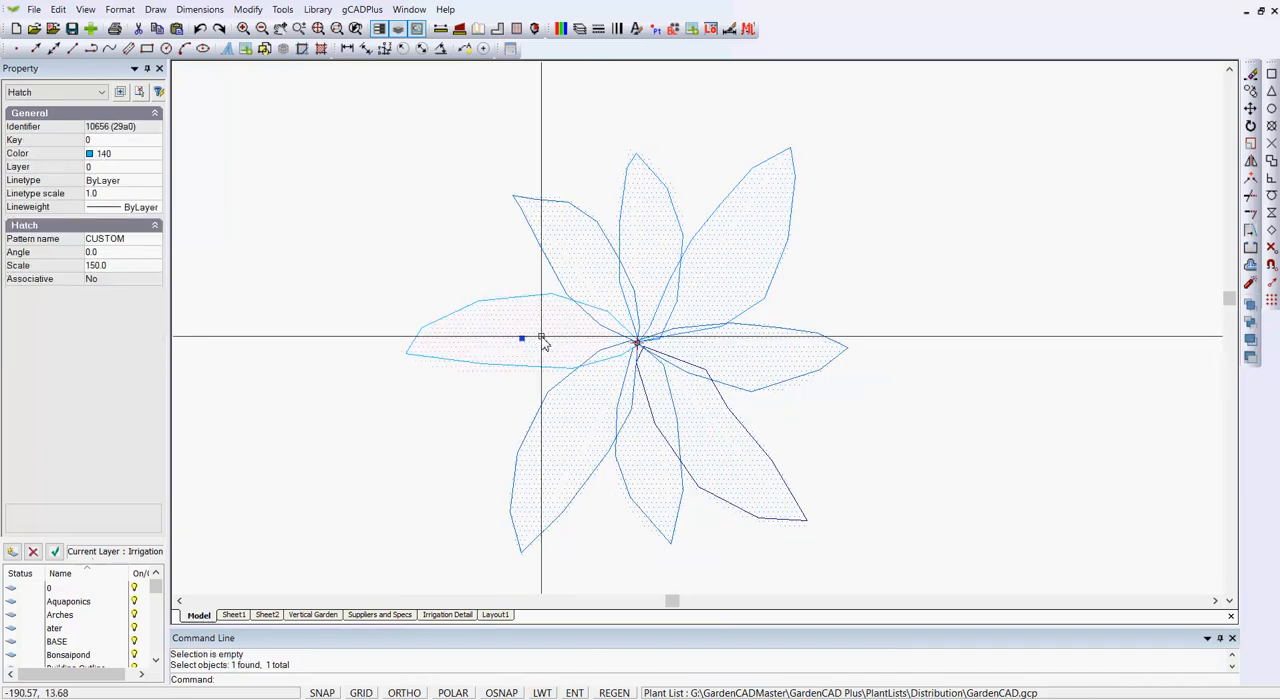
key(Escape)
click(584, 270)
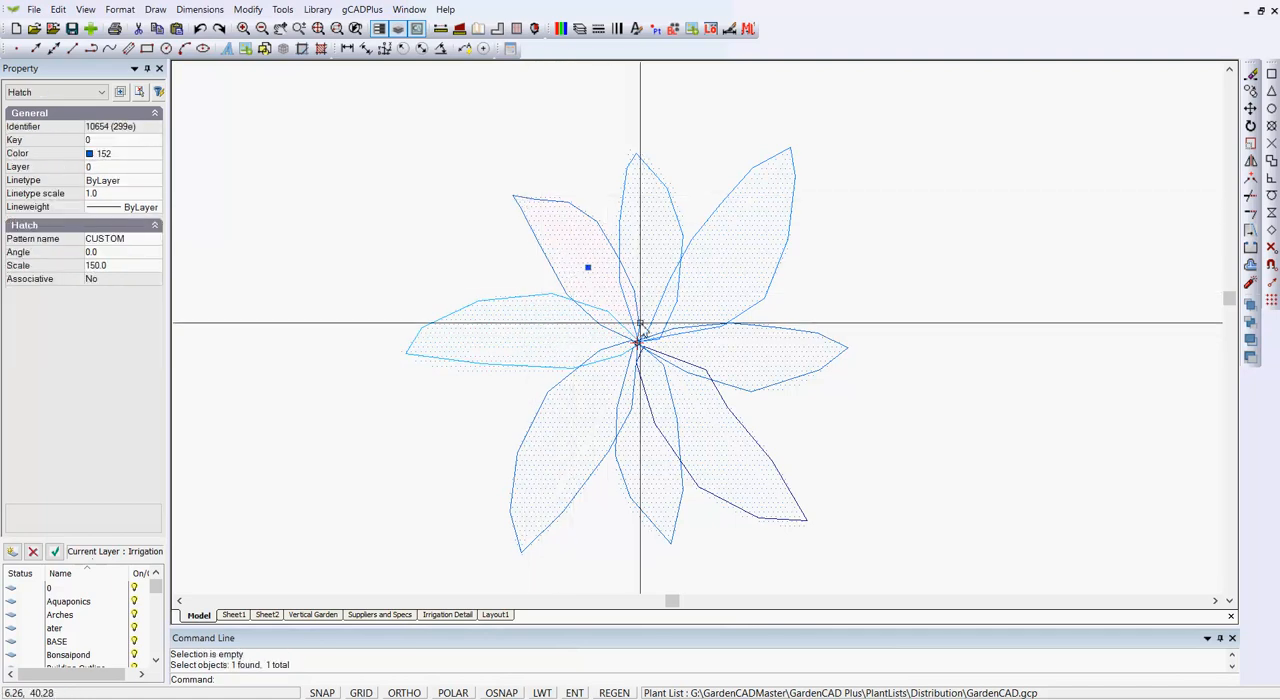
key(Escape)
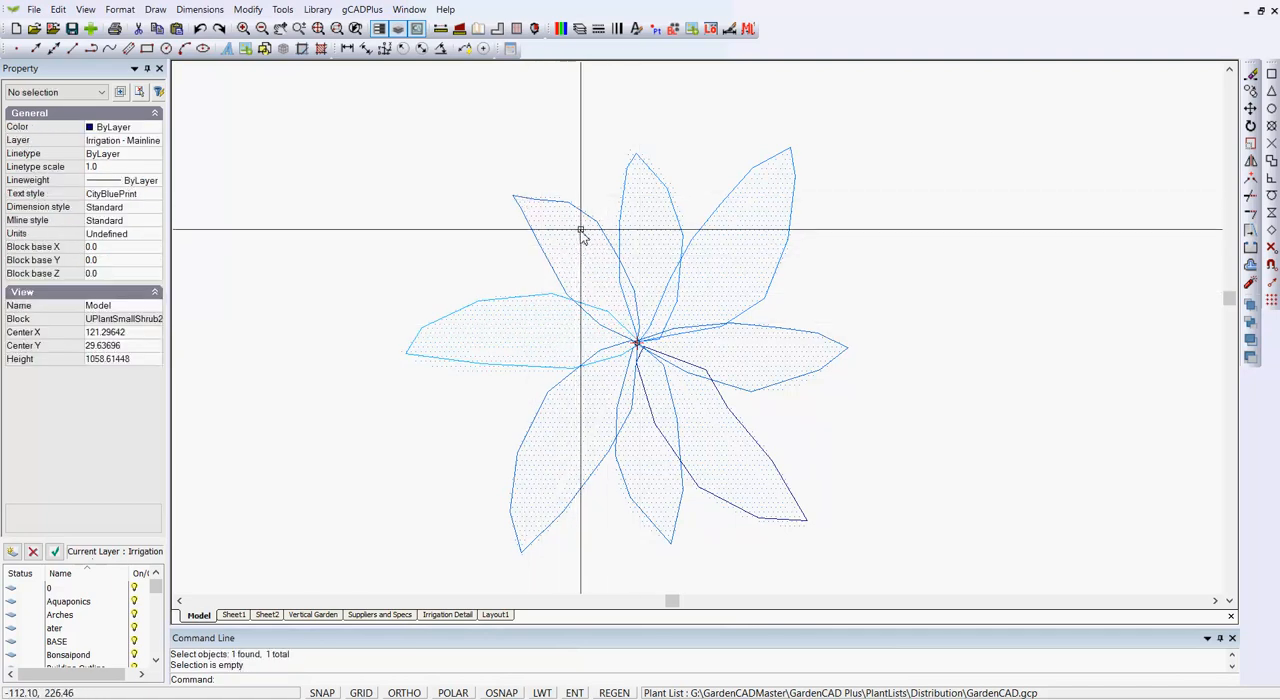
click(590, 219)
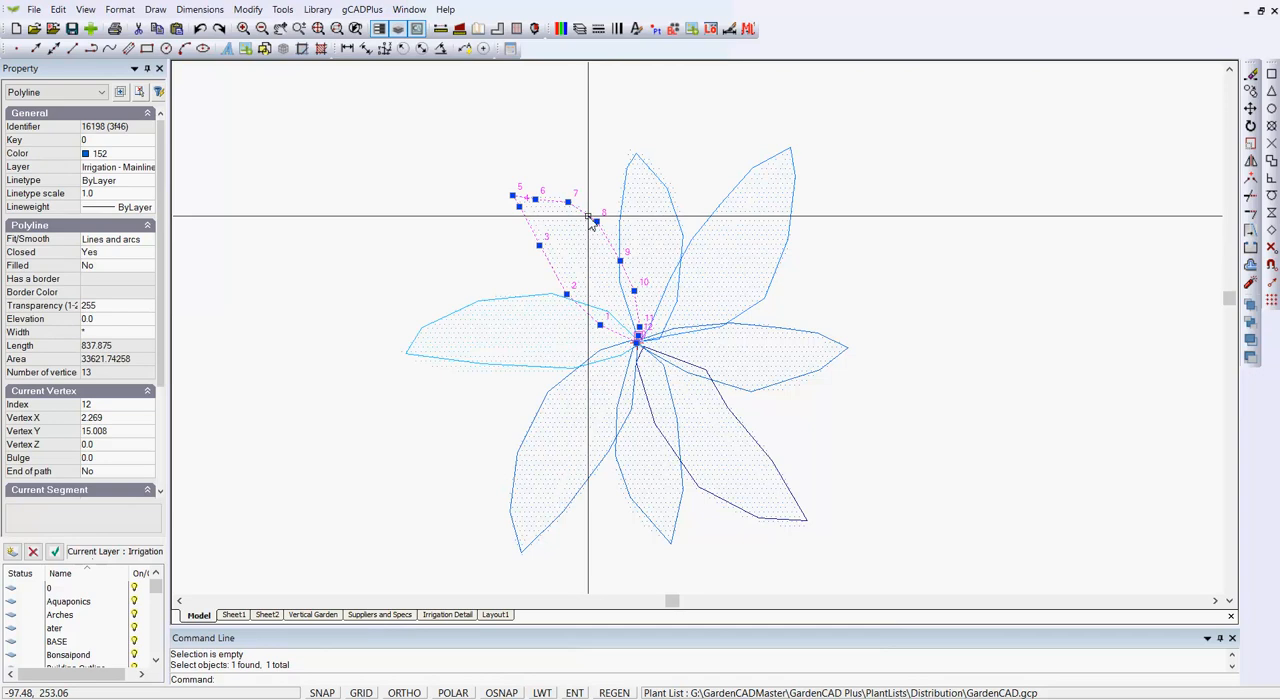
key(Escape)
Erase one hatch from each of the eight petals in the plant block, keeping the polyline outlines.
click(589, 266)
click(645, 248)
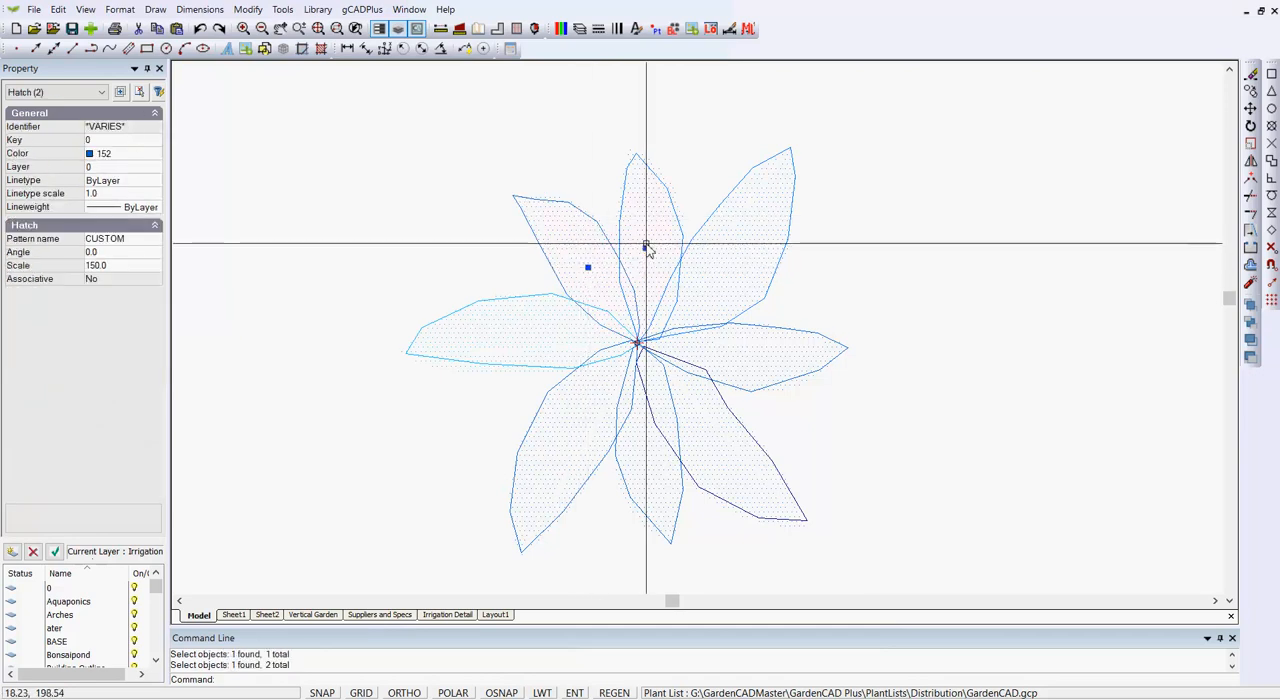
click(726, 255)
click(743, 353)
click(715, 444)
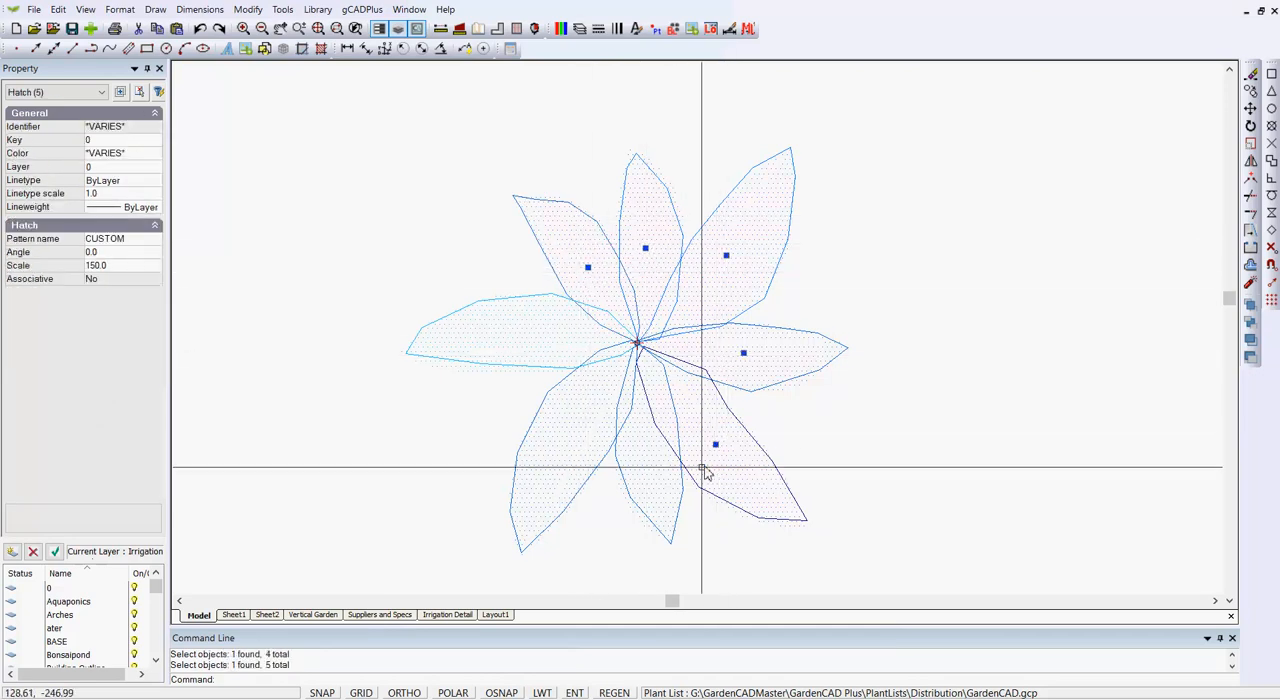
click(652, 480)
click(580, 437)
click(553, 344)
right_click(550, 343)
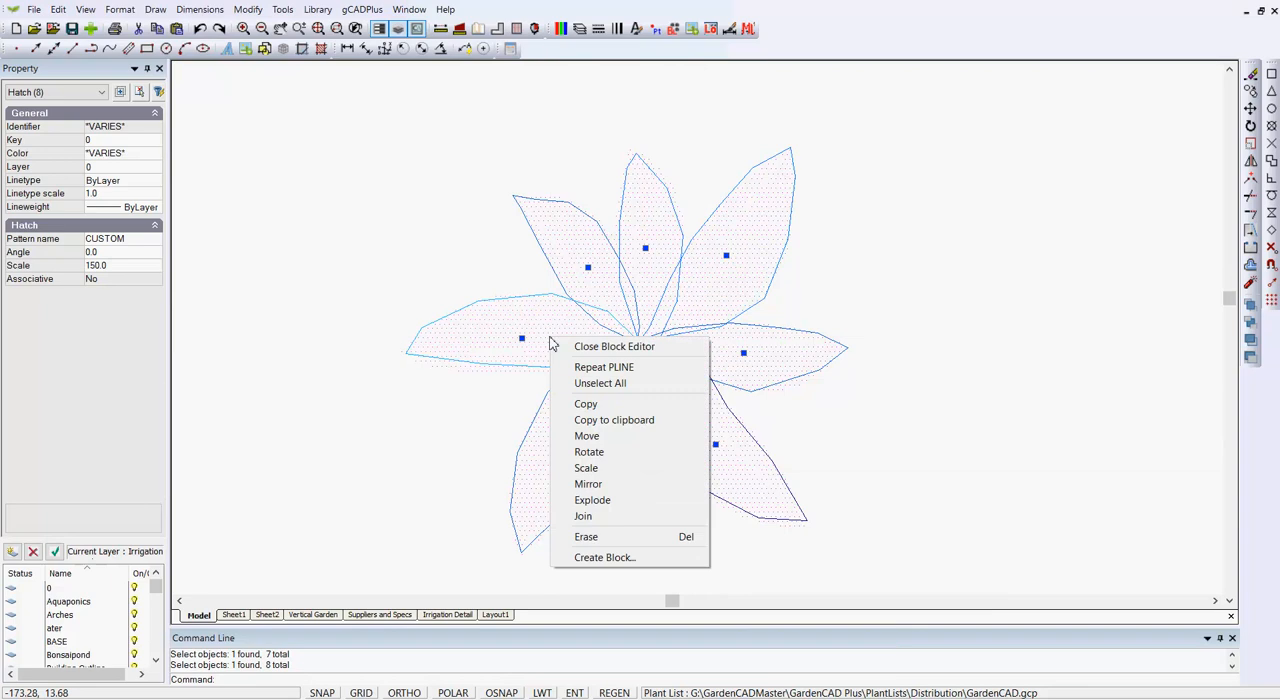
click(586, 536)
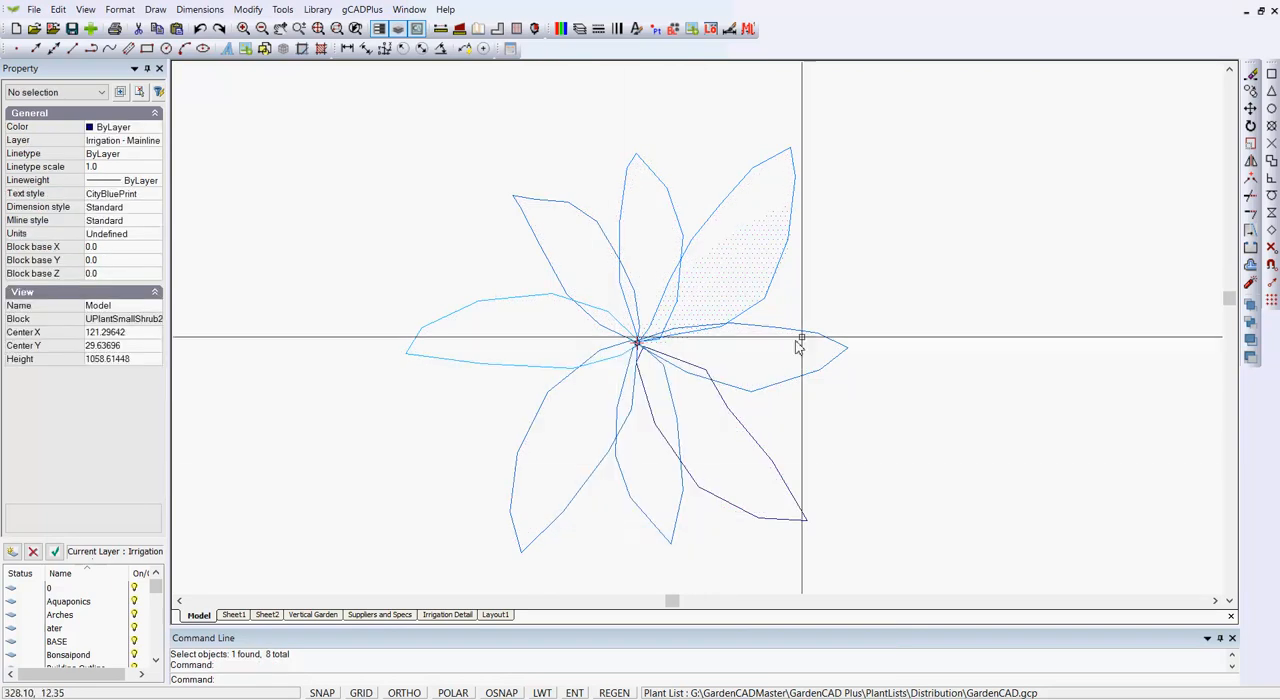
Erase the leftover hatch inside the upper-right petal of the plant block.
click(733, 288)
key(Escape)
click(739, 285)
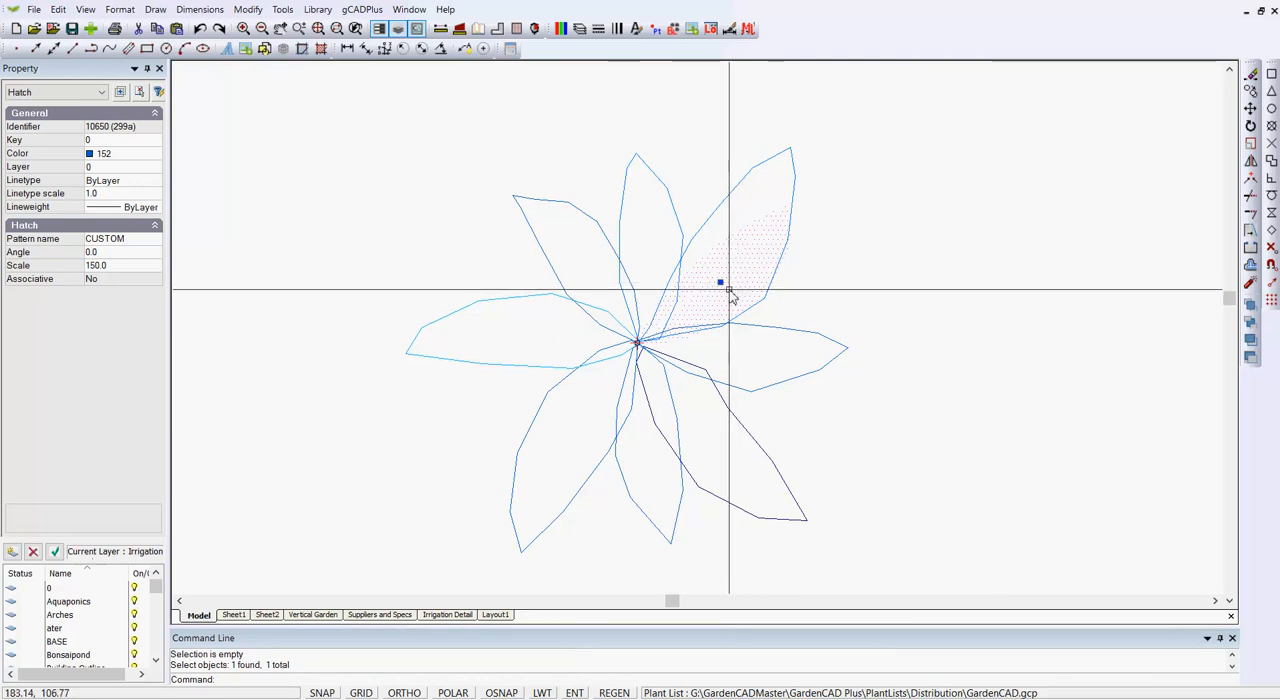
right_click(729, 289)
click(779, 491)
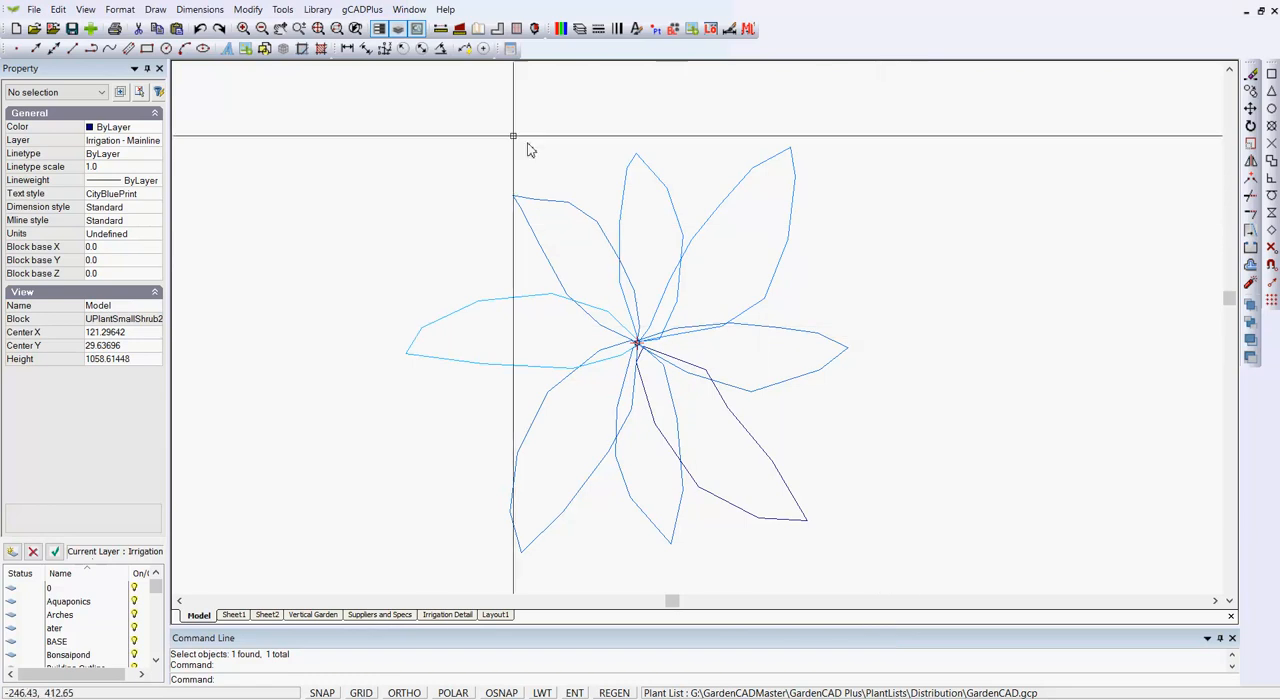
Move all eight petal outline polylines to layer 0.
click(895, 572)
click(363, 114)
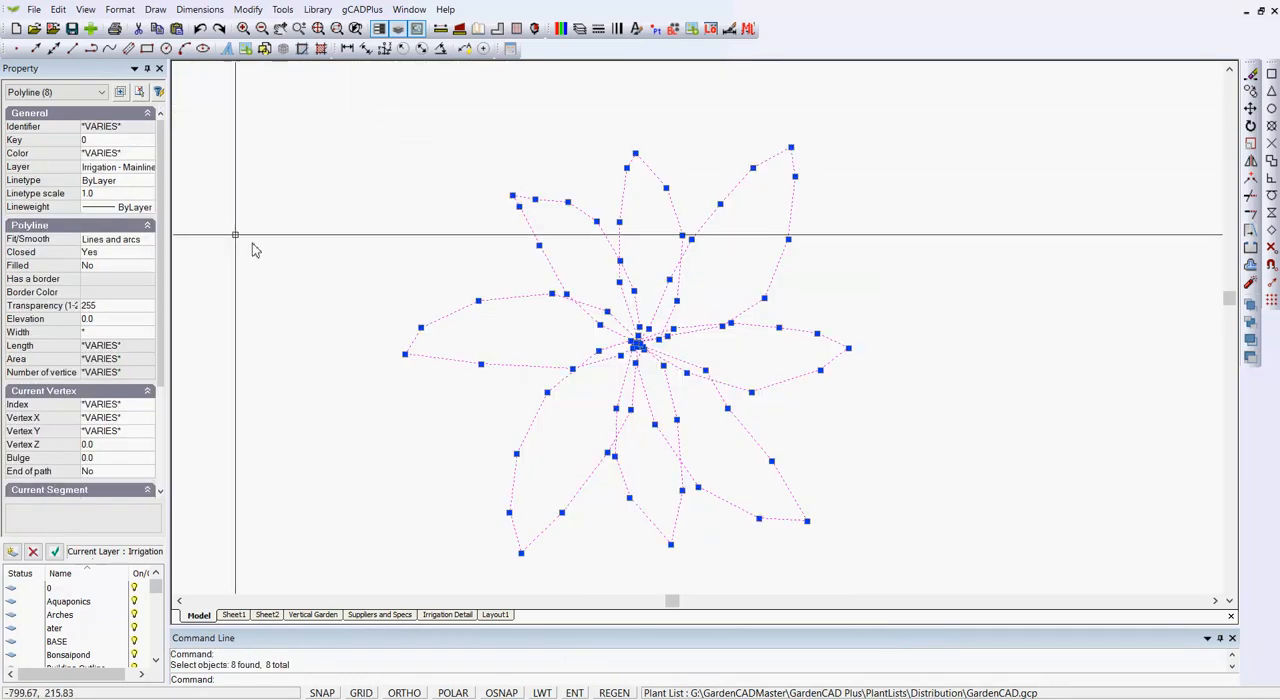
click(155, 172)
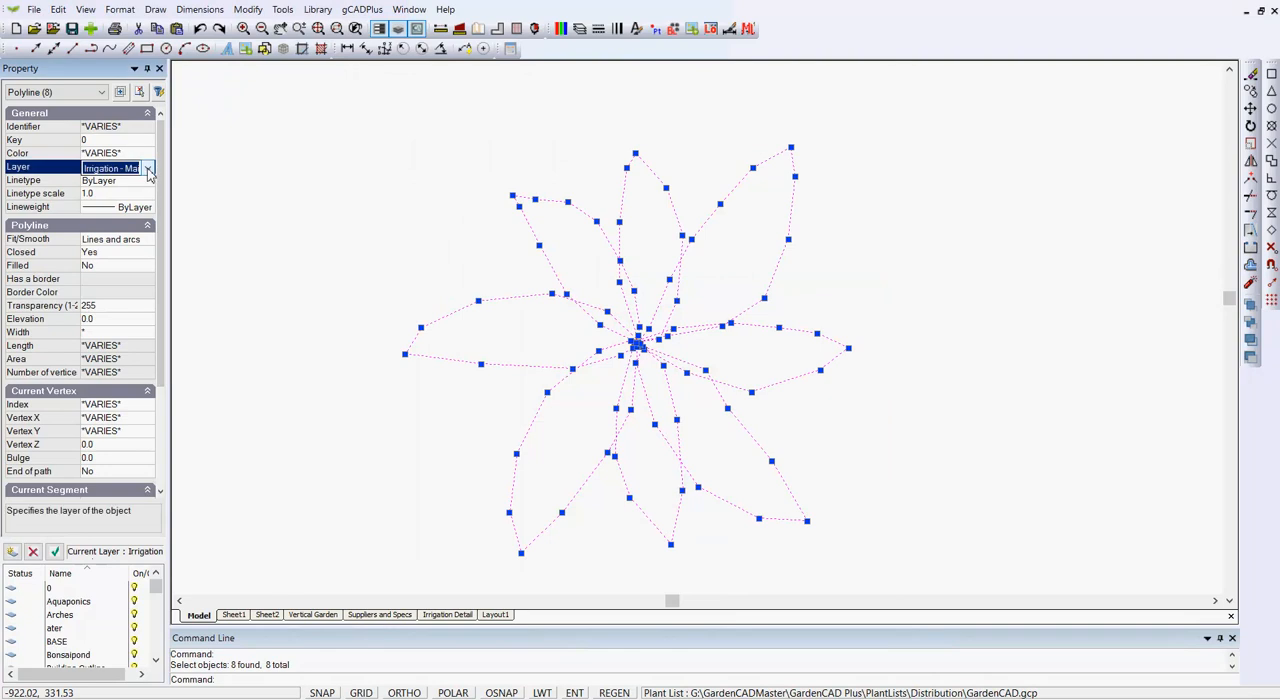
click(148, 168)
drag(142, 352, 142, 178)
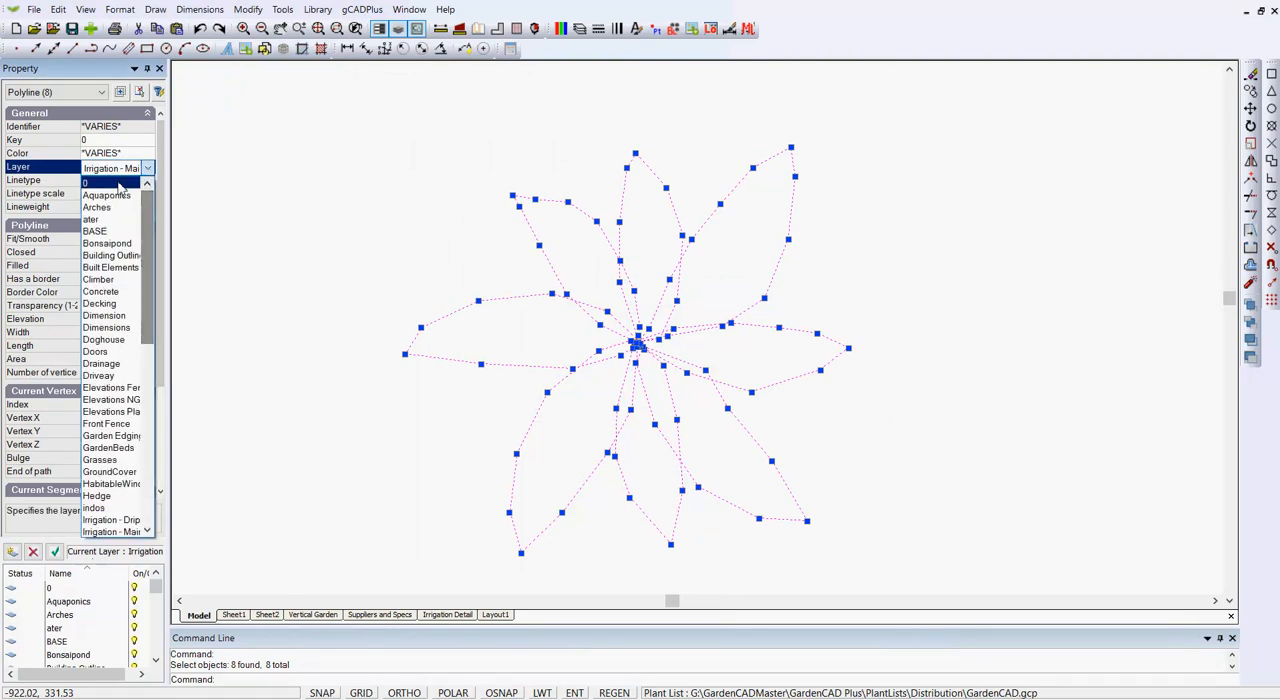
click(114, 184)
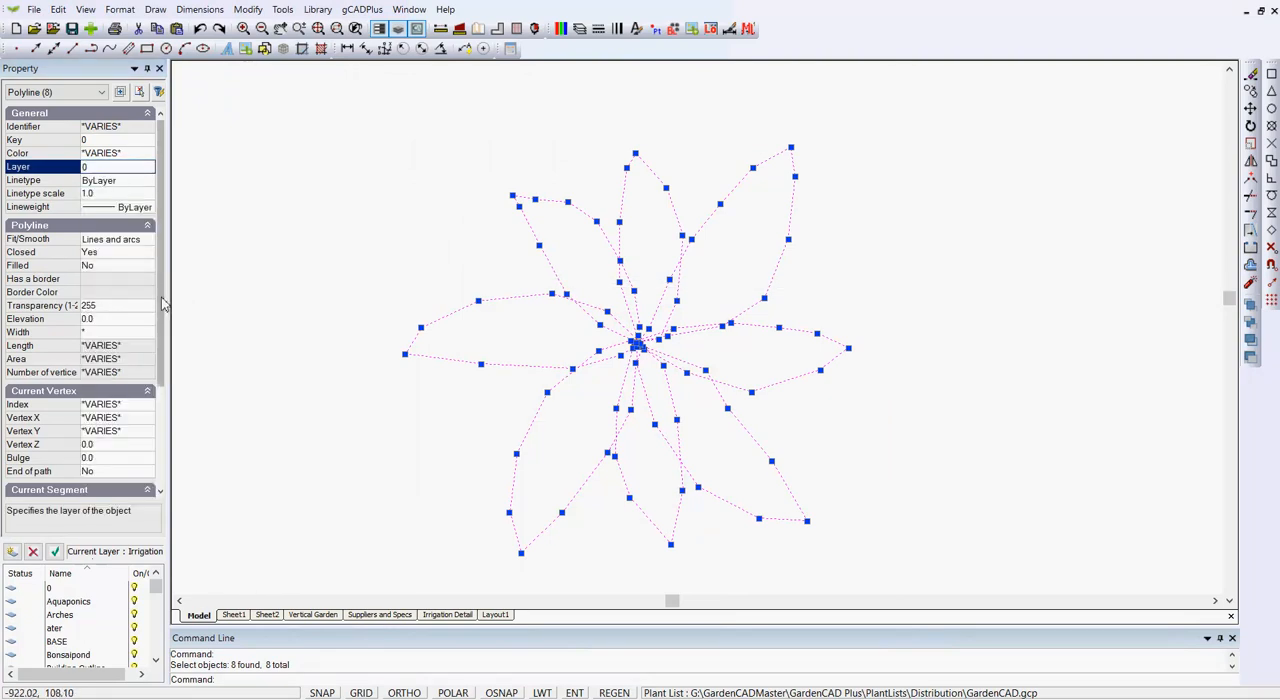
Smooth the eight petal outlines with the Quadratic B-spline fit.
click(152, 241)
click(150, 241)
click(147, 268)
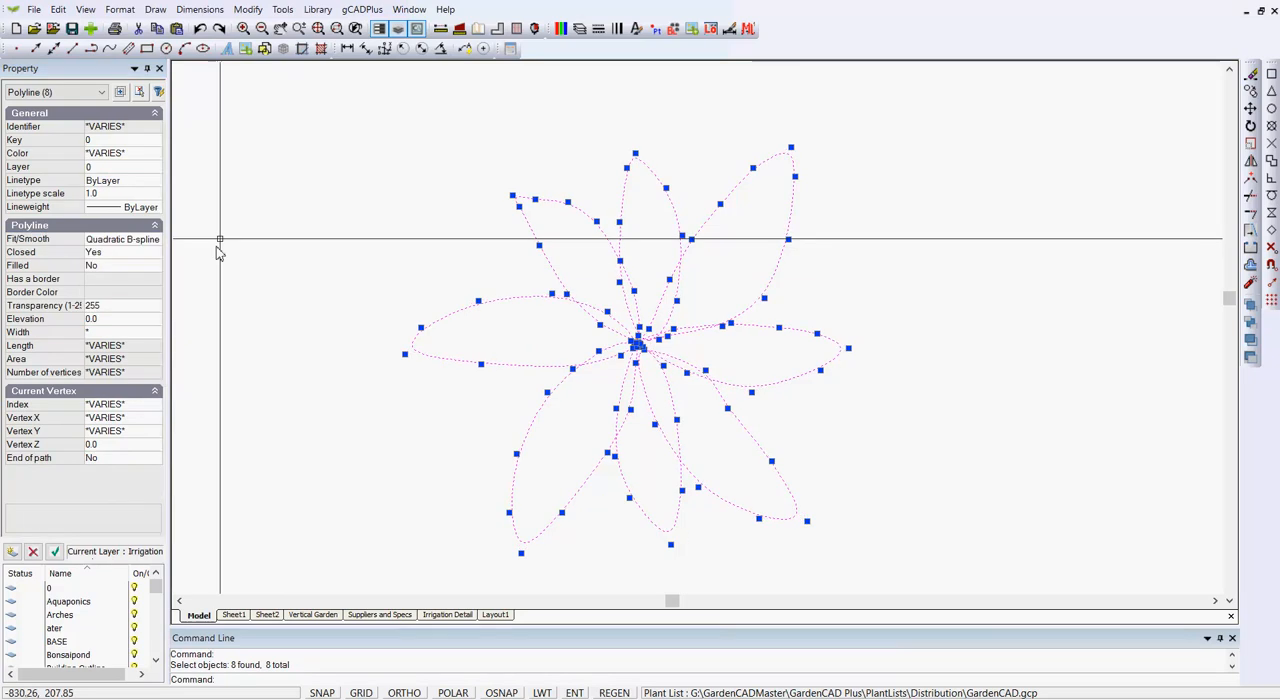
key(Escape)
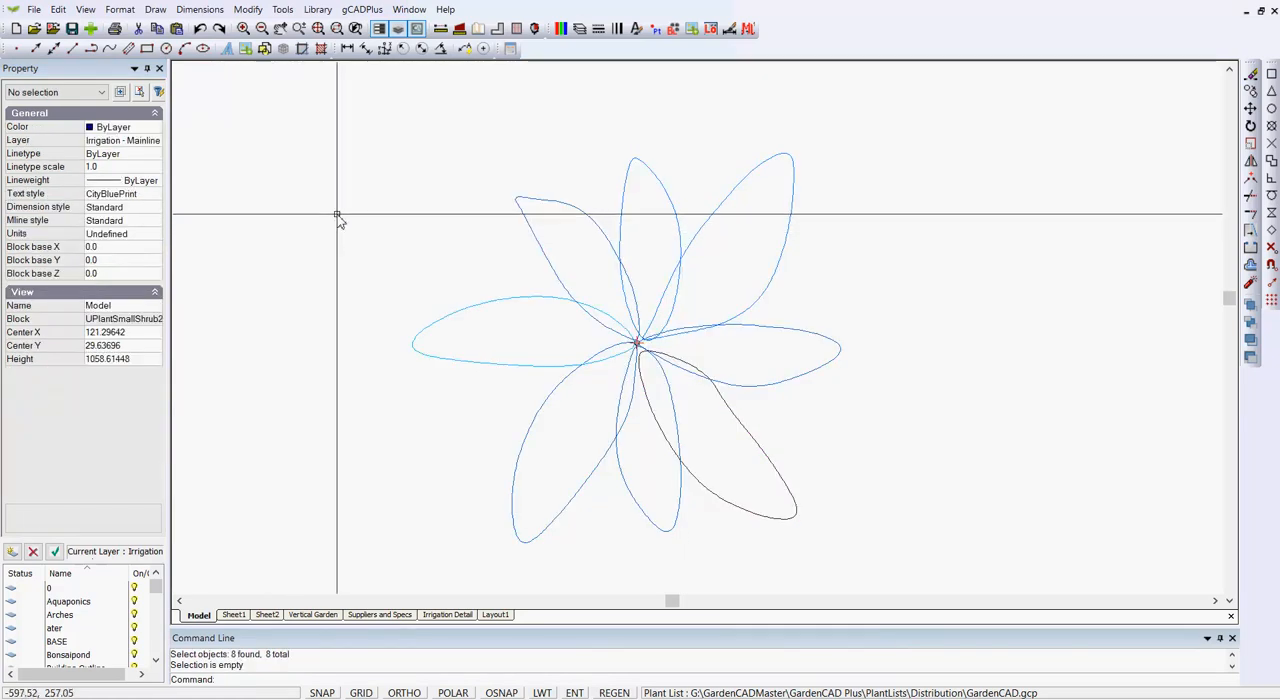
Close the block editor and view the simplified plant symbols in the vertical garden elevation.
right_click(434, 262)
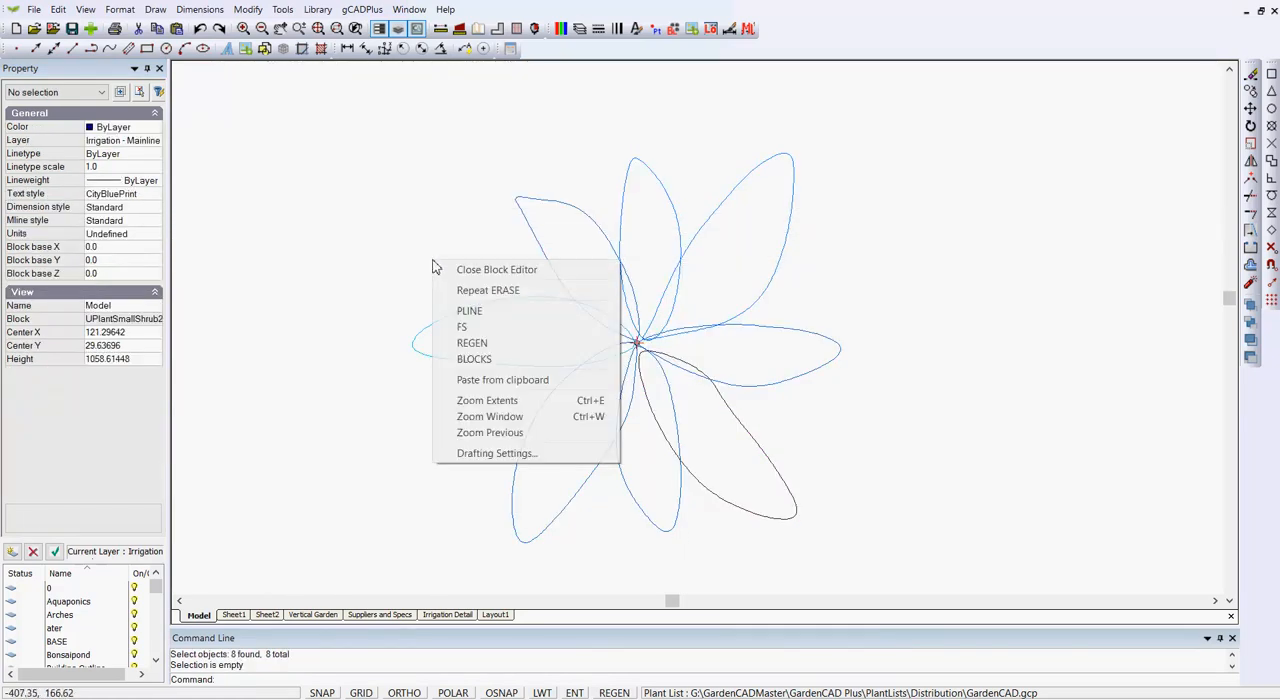
click(497, 275)
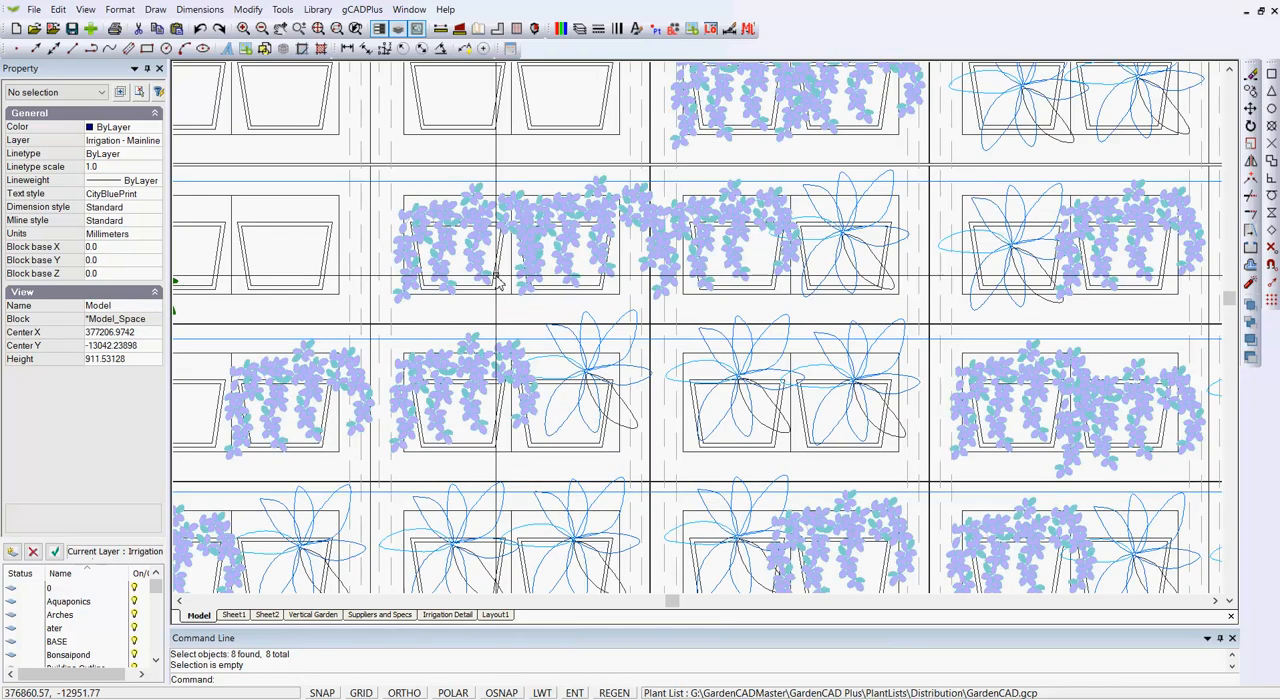
scroll(789, 363, down, 3)
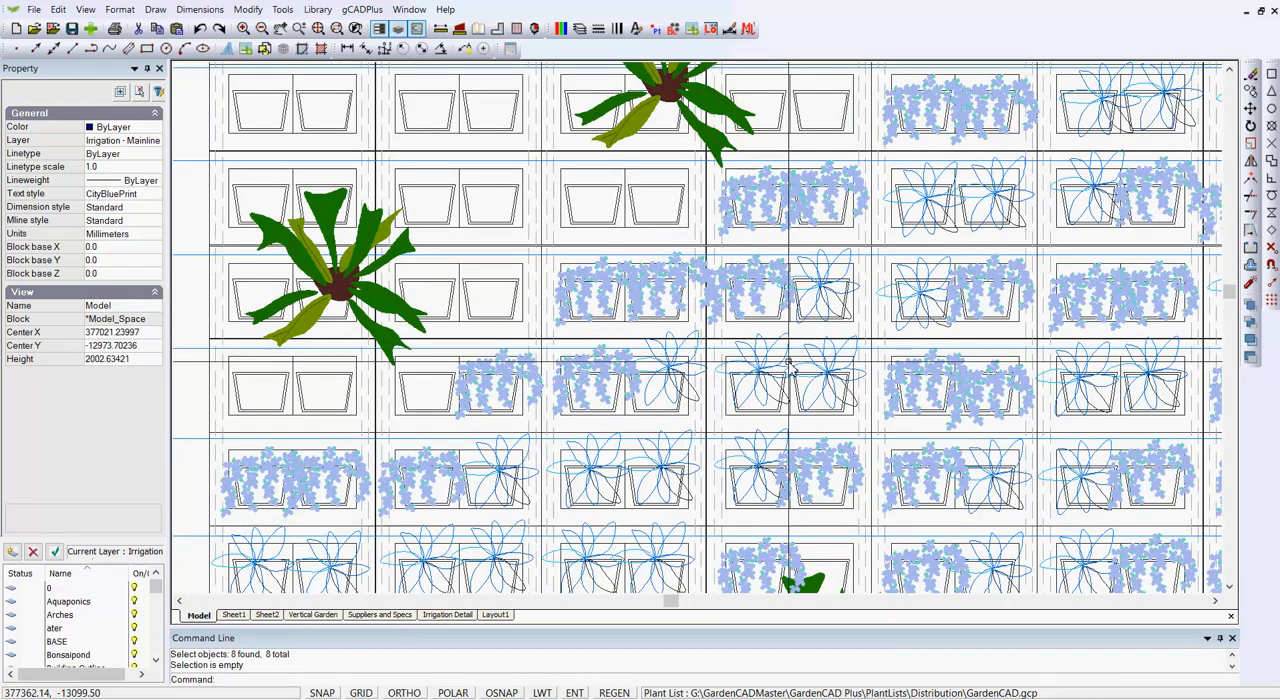
Open the simplified blue petal plant block from the vertical garden elevation for editing.
scroll(789, 364, down, 3)
scroll(735, 410, up, 3)
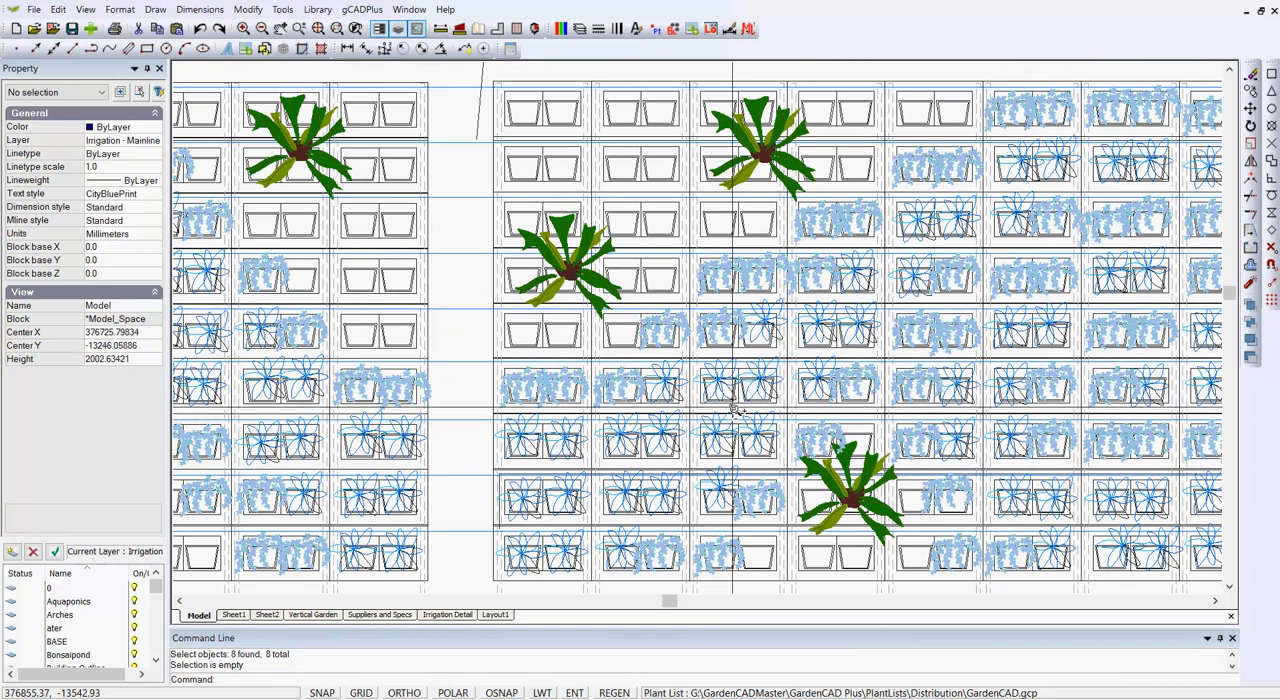
scroll(735, 410, up, 1)
scroll(735, 400, down, 3)
scroll(737, 385, up, 2)
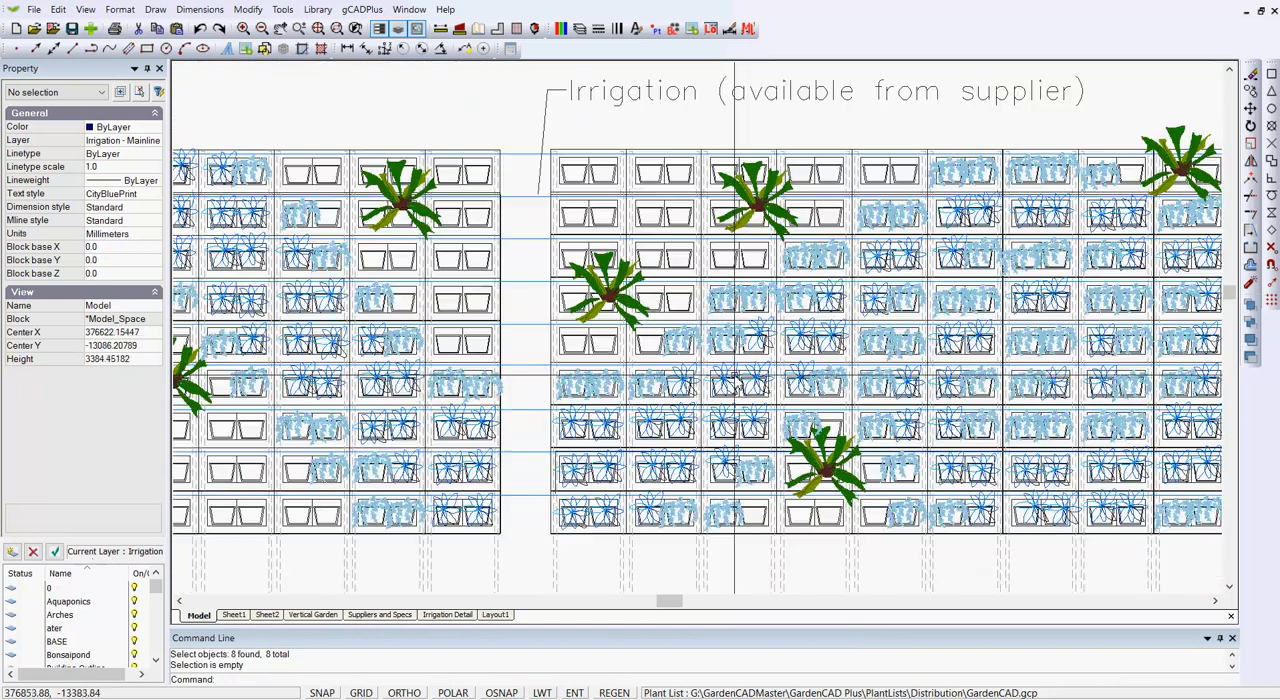
scroll(735, 378, down, 3)
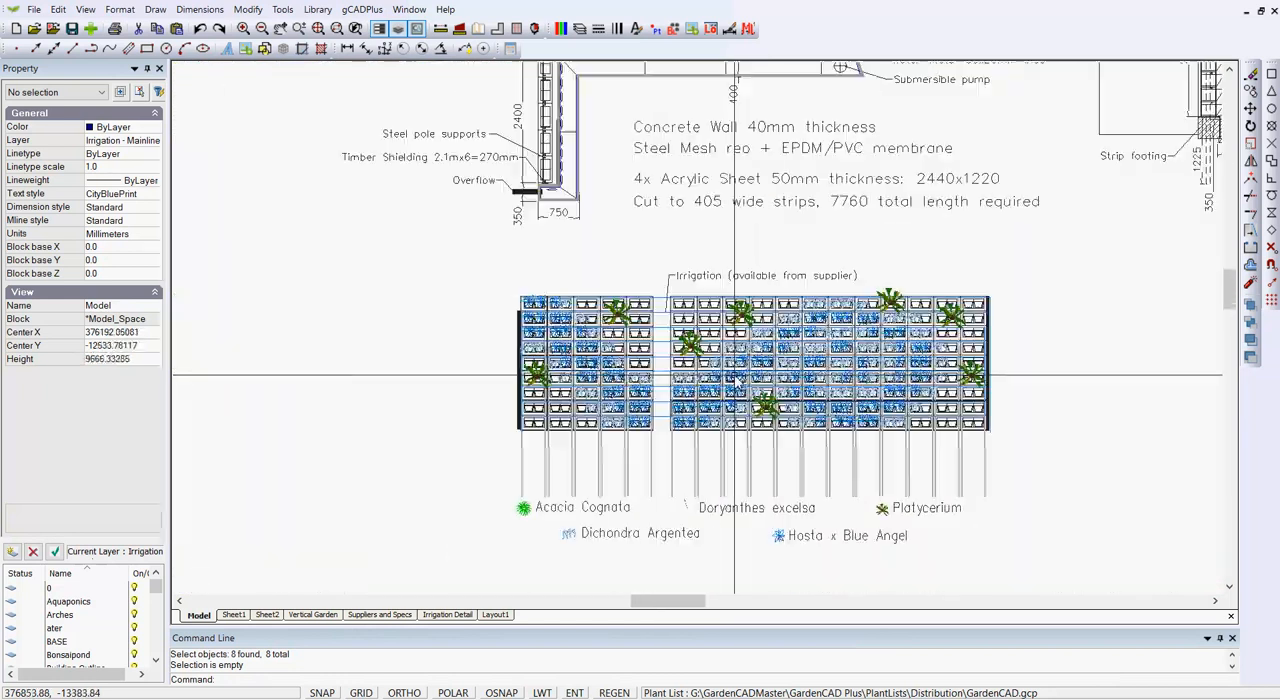
scroll(736, 380, up, 3)
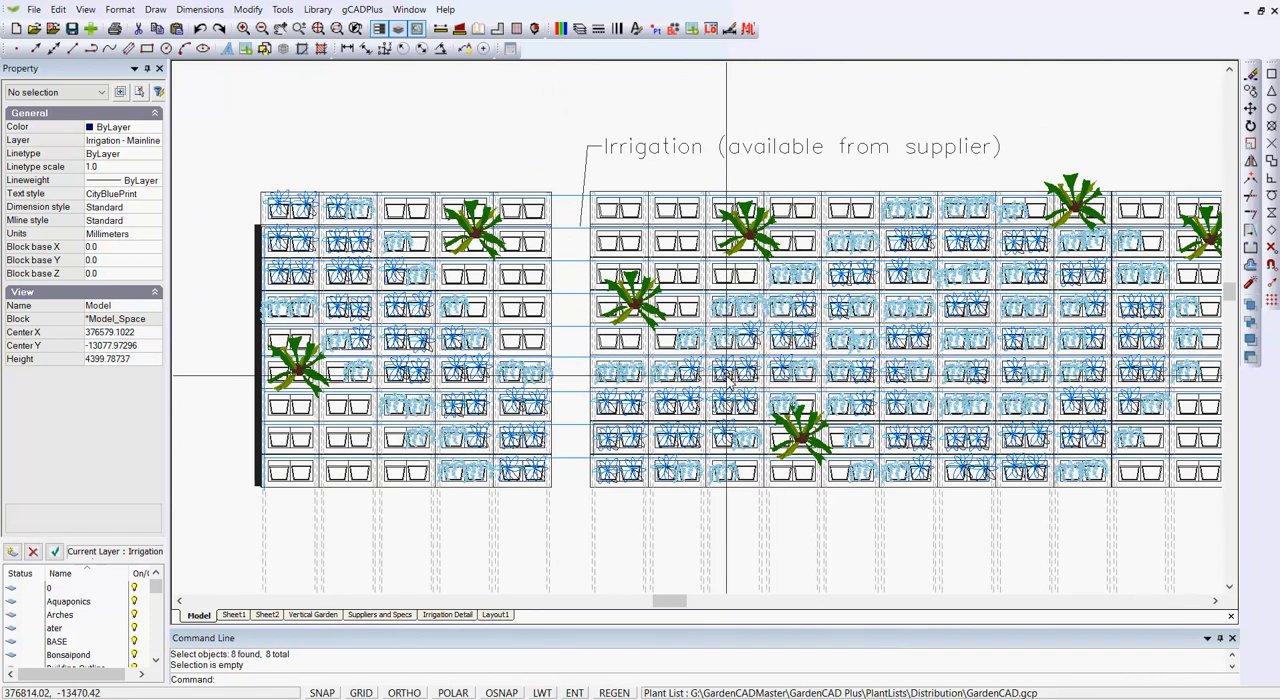
click(726, 376)
right_click(723, 372)
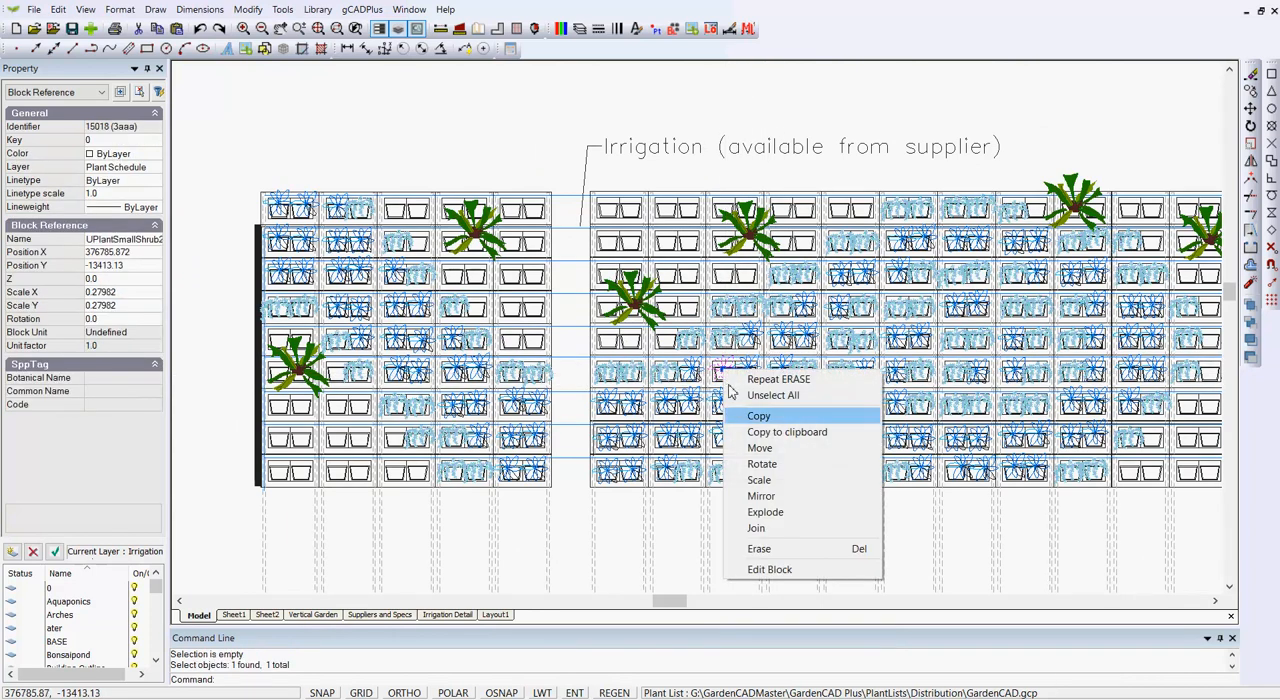
click(815, 570)
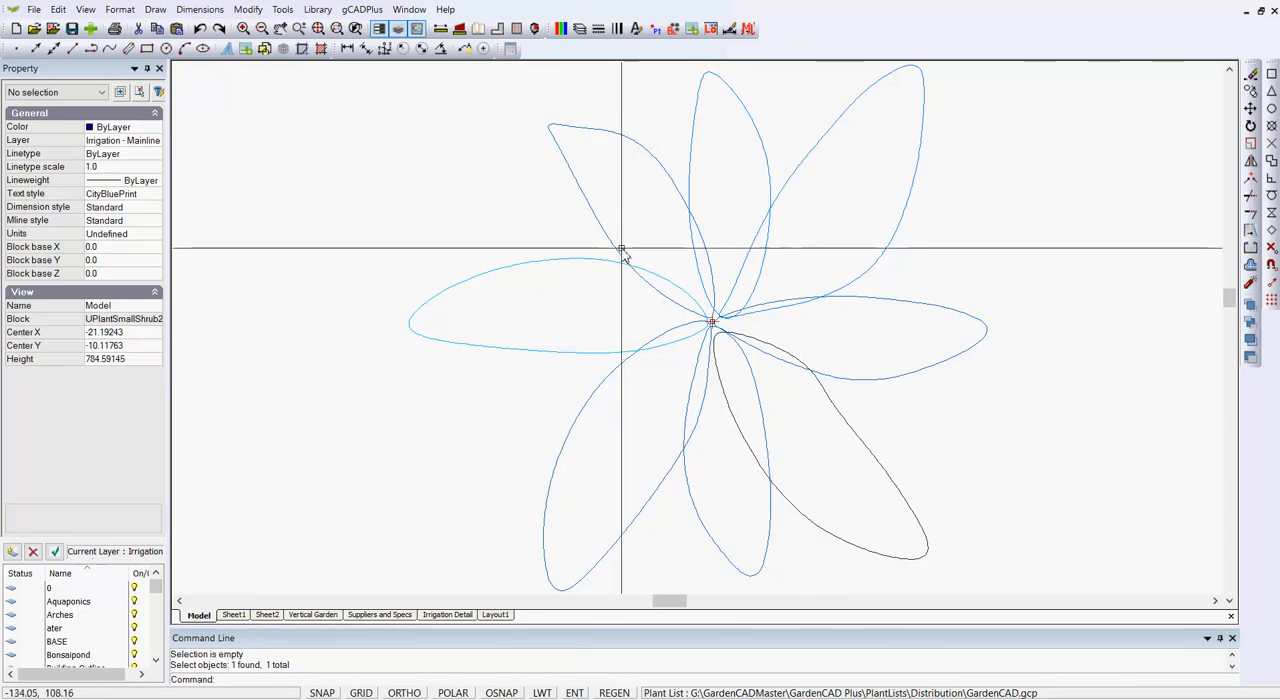
Set the color of the lower-right black petal outline to 142.
click(880, 382)
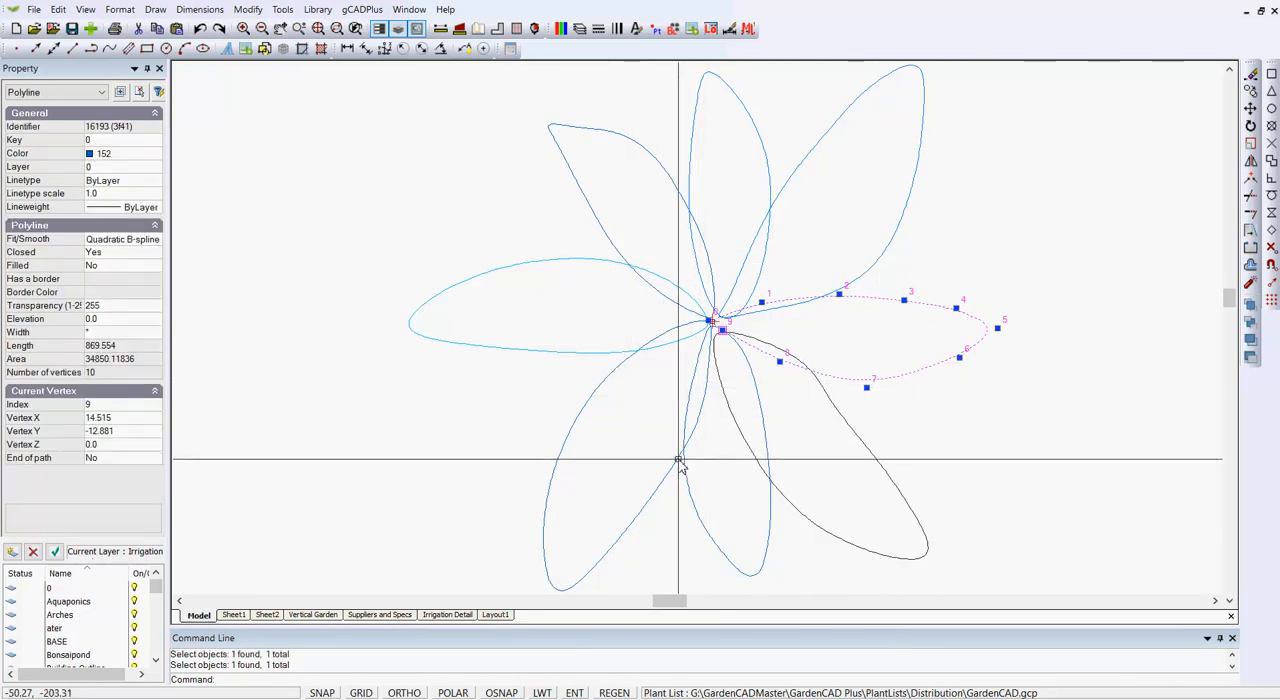
key(Escape)
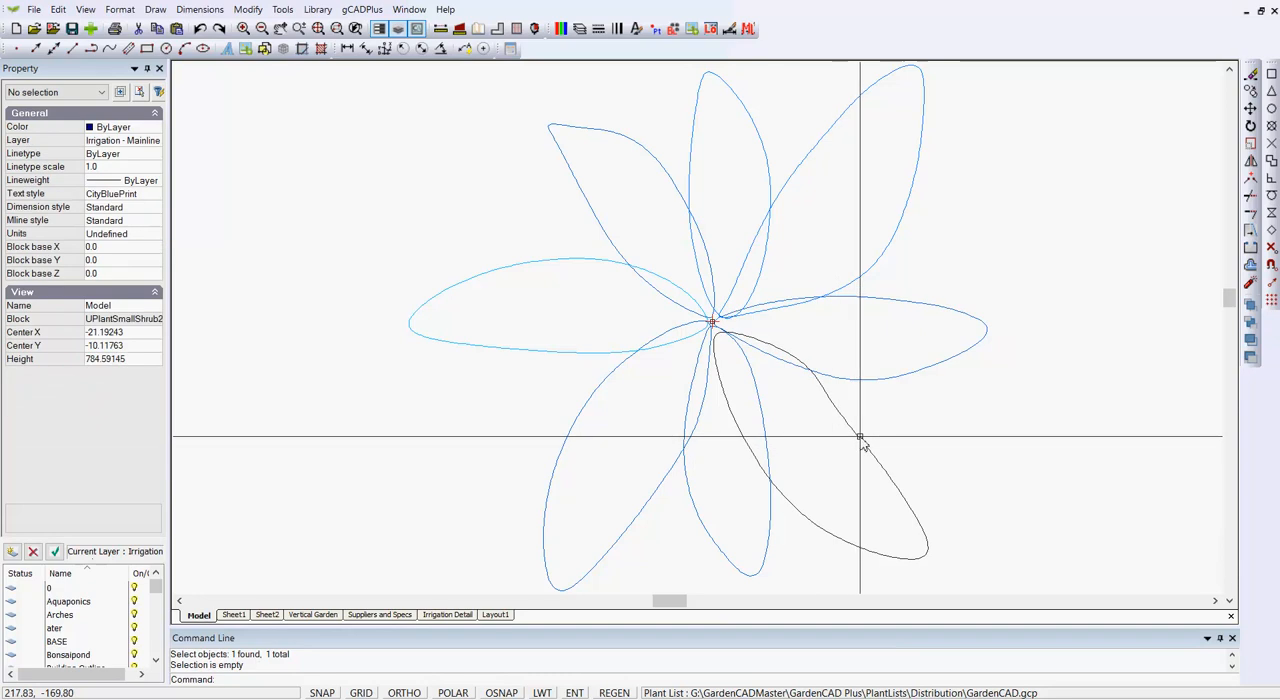
click(845, 430)
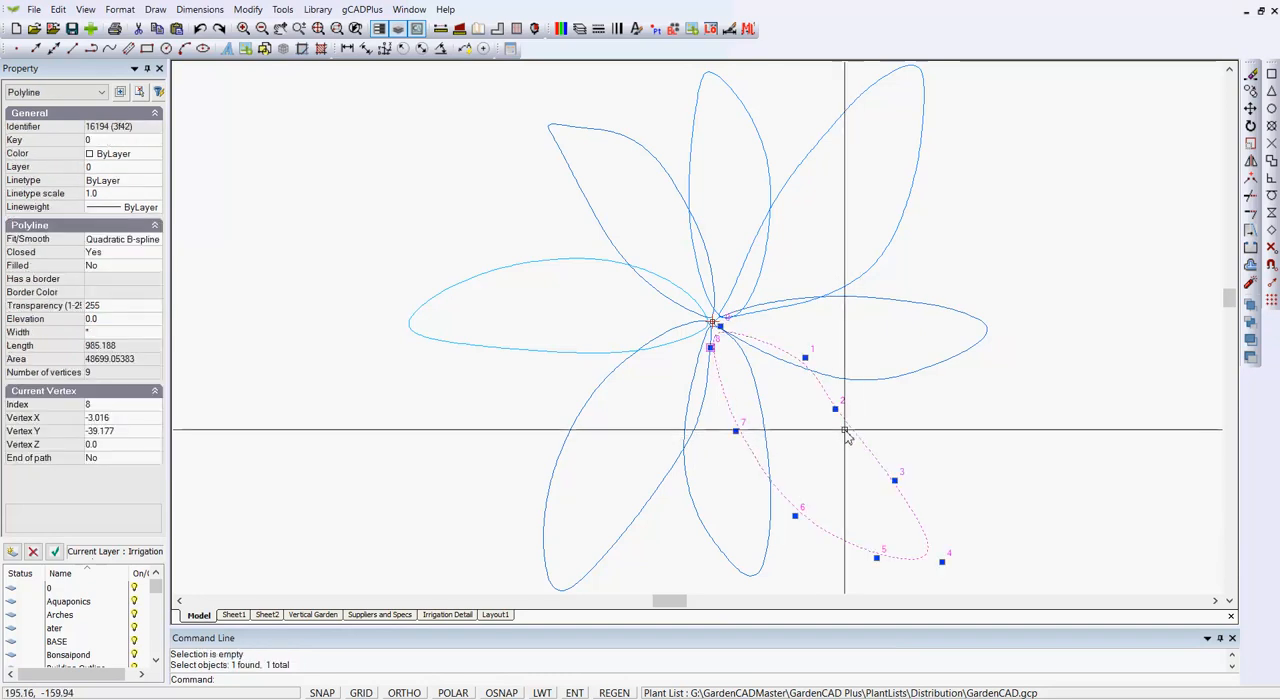
click(155, 157)
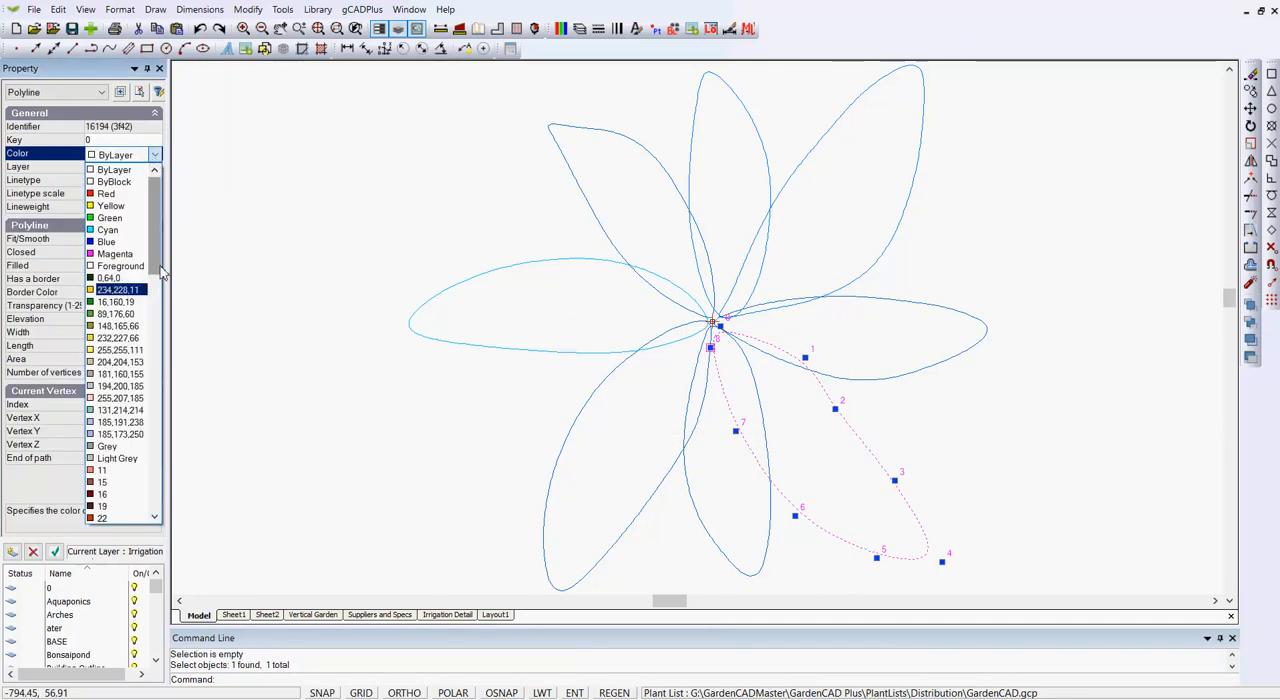
scroll(157, 275, down, 2)
drag(157, 275, 170, 512)
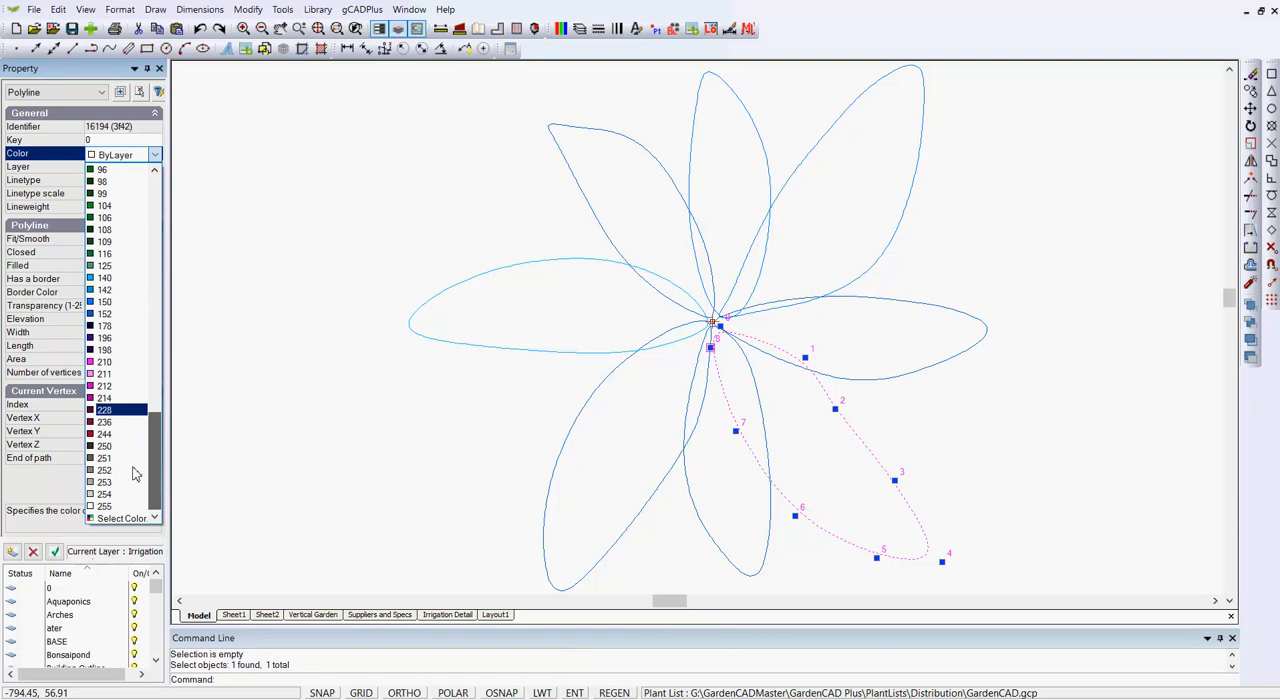
click(90, 290)
key(Escape)
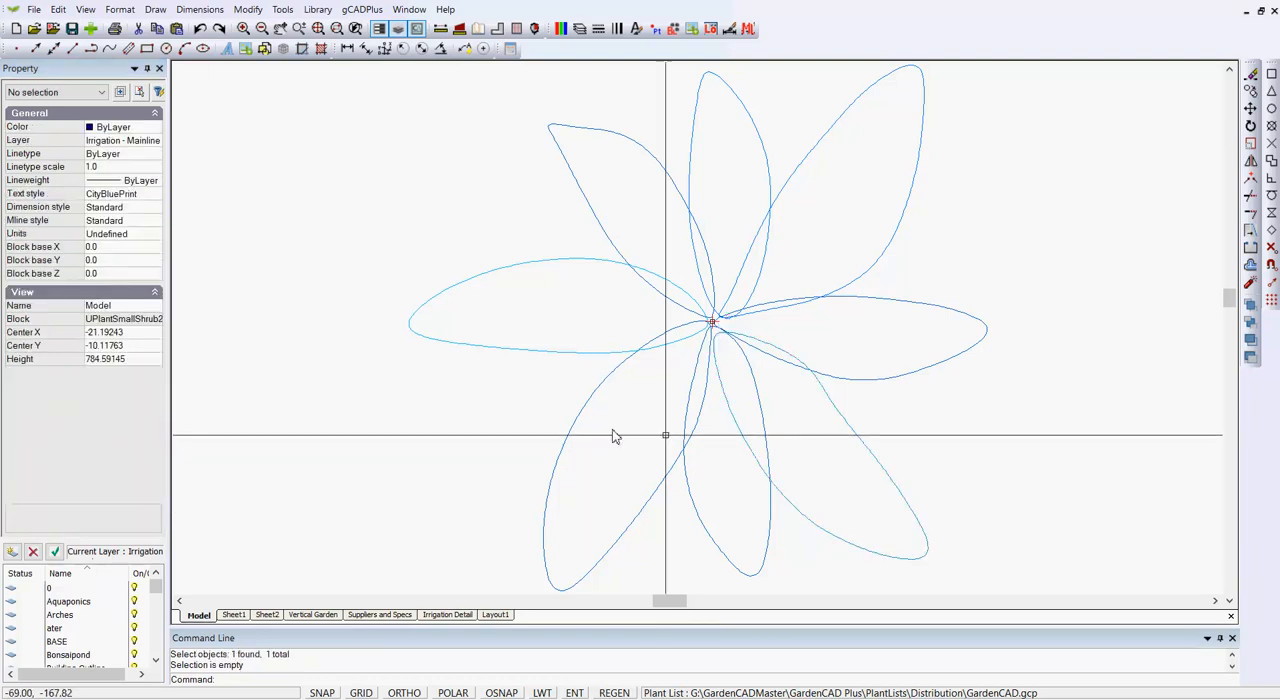
Turn on the Filled property for the lower-right, upper-left, top and lower-left petal outlines.
click(834, 532)
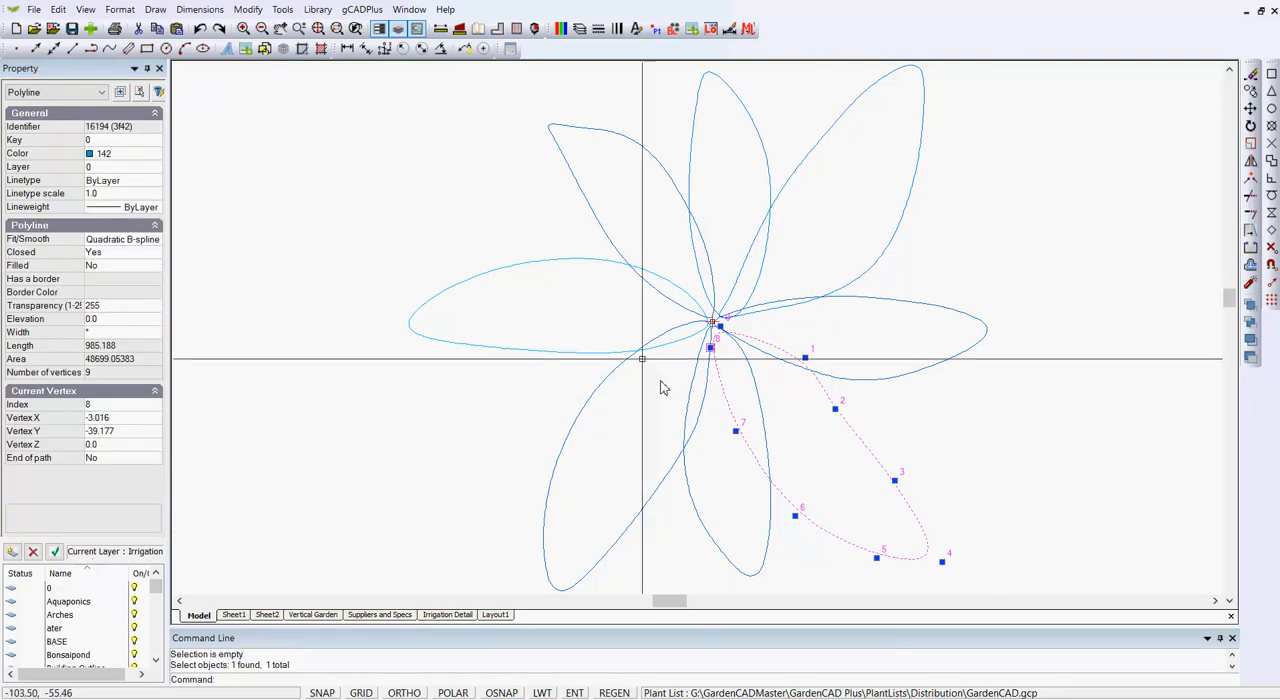
click(680, 214)
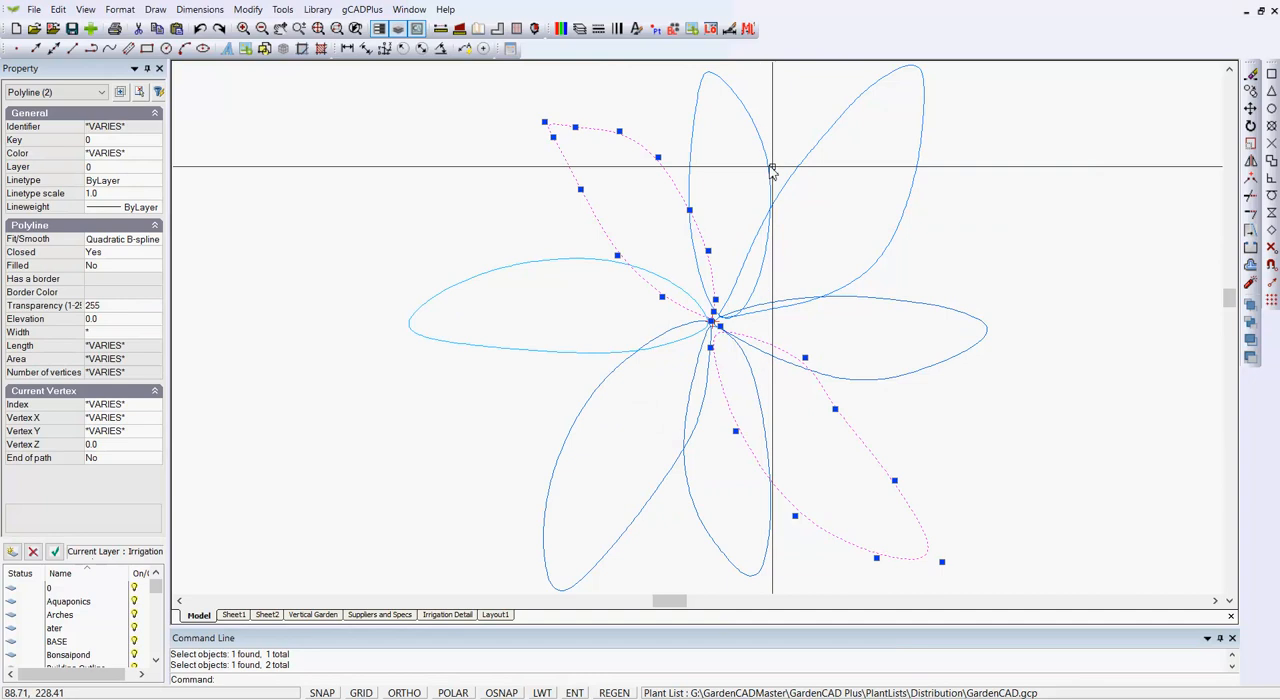
click(771, 170)
click(590, 399)
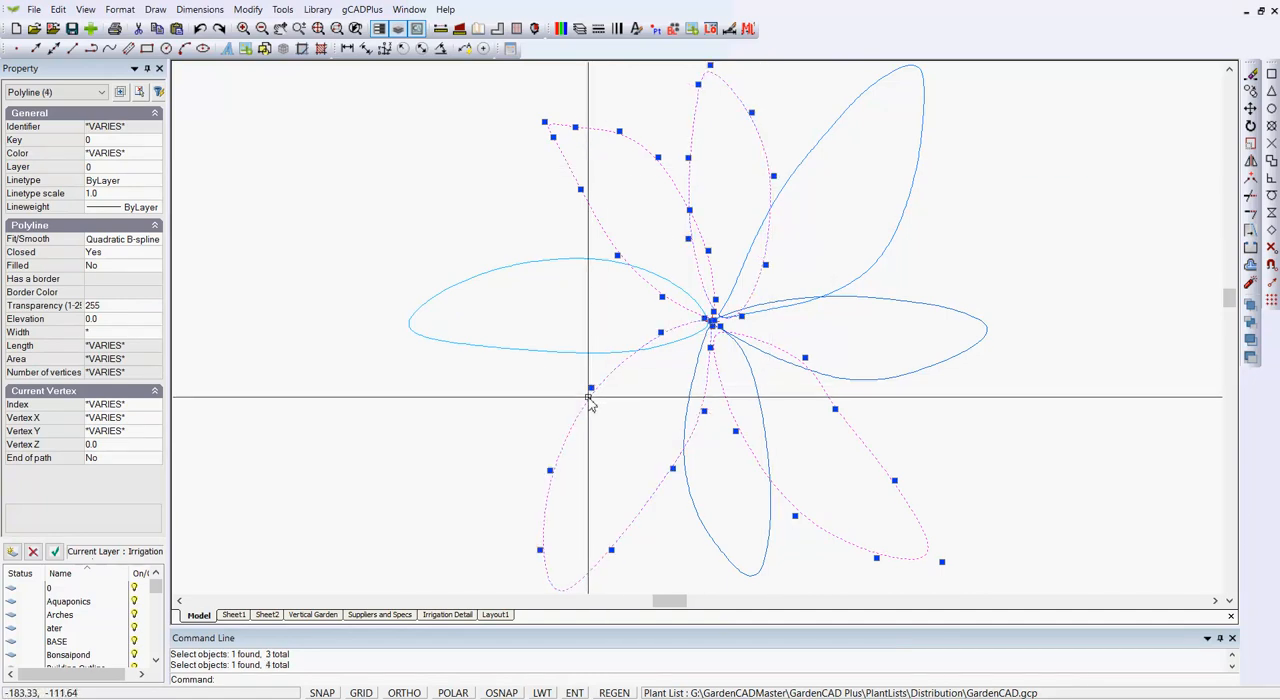
double_click(150, 270)
key(Escape)
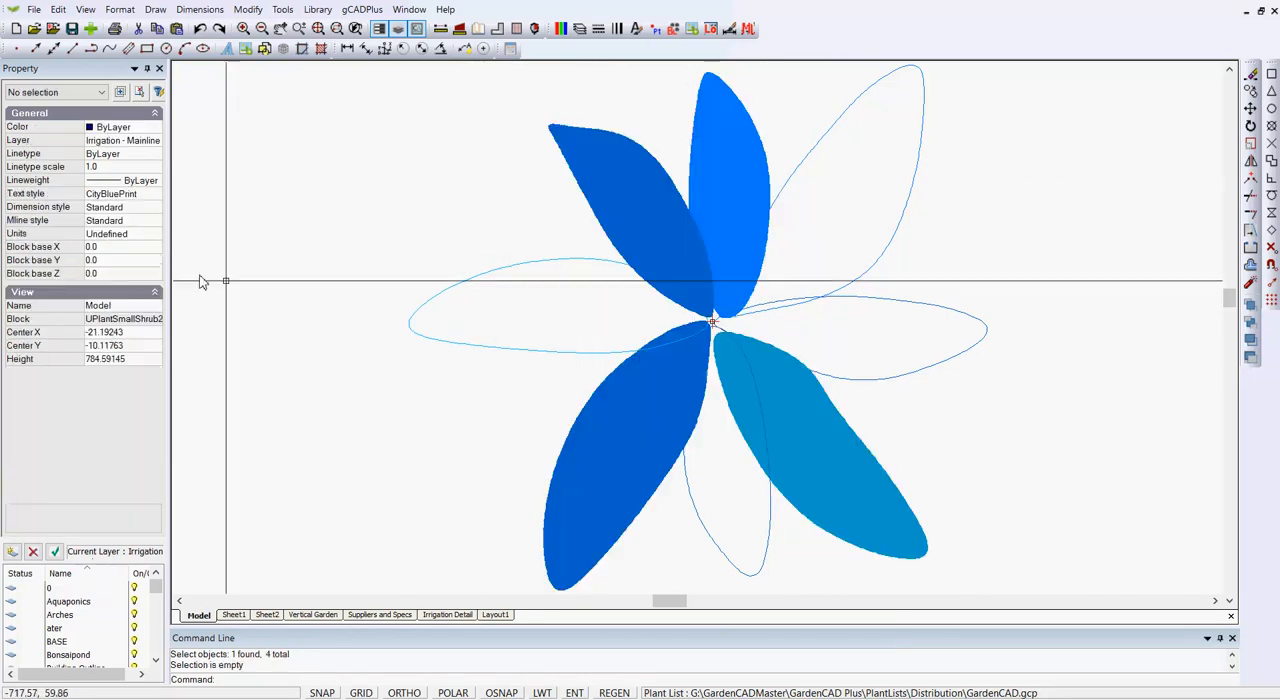
Close the block editor and inspect the partly filled plant symbols across the vertical garden elevation.
right_click(300, 286)
click(360, 296)
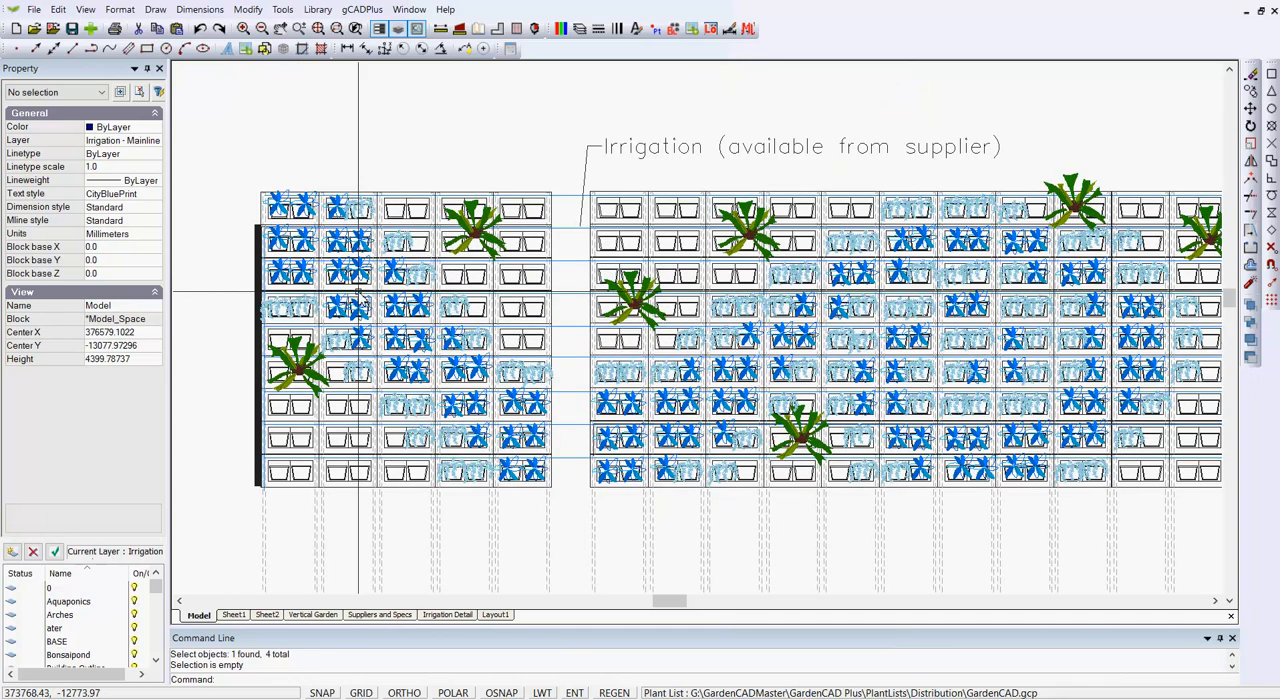
scroll(700, 425, up, 5)
scroll(700, 425, down, 3)
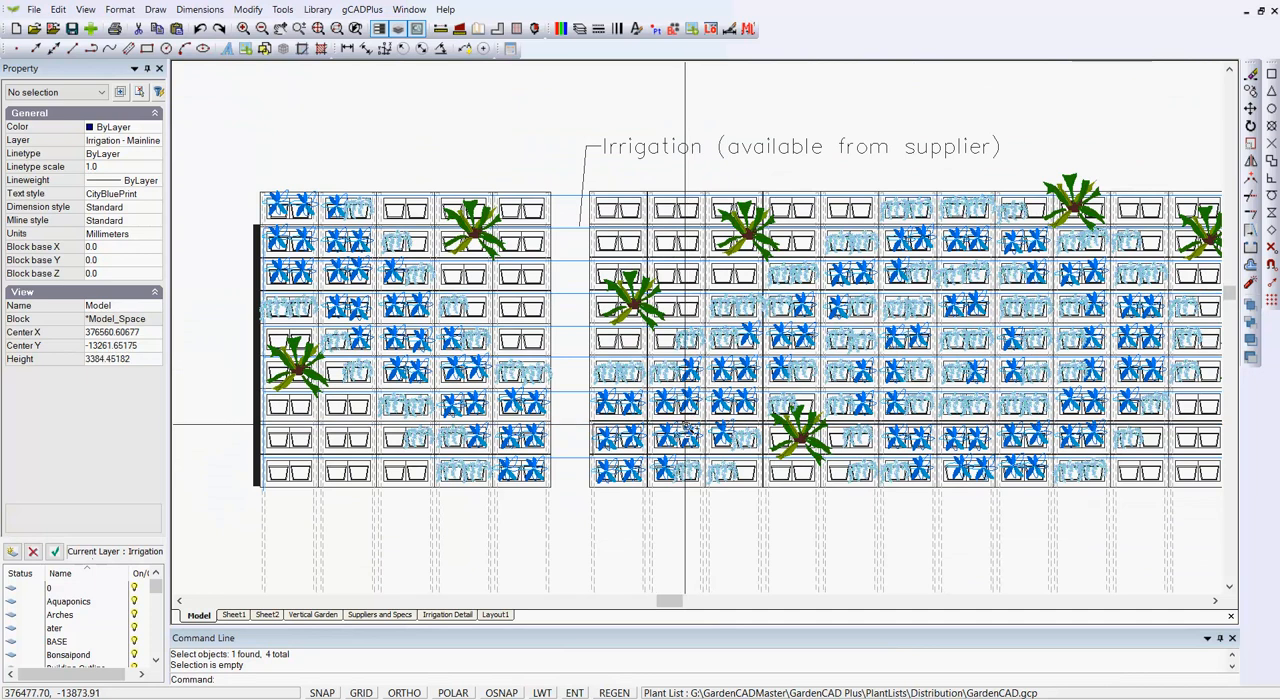
scroll(688, 423, up, 3)
scroll(685, 425, down, 2)
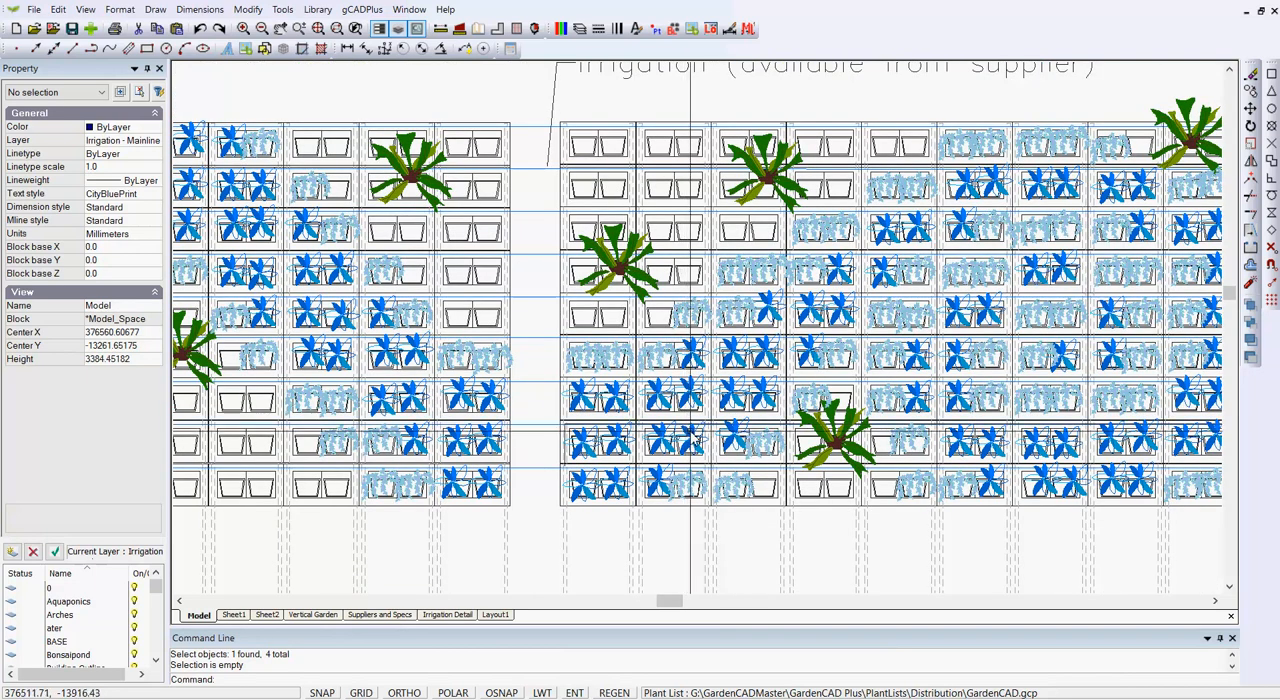
Open Vertical Garden3.pdf from the recent files in File Explorer.
click(760, 375)
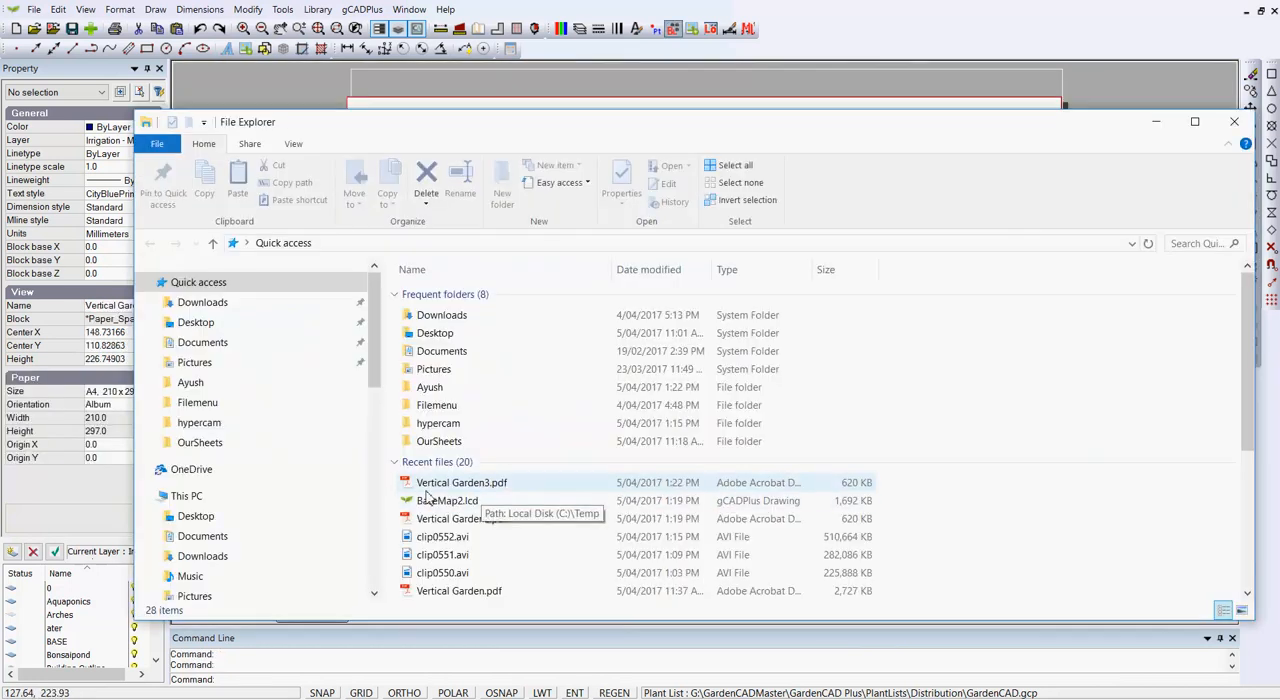
double_click(440, 486)
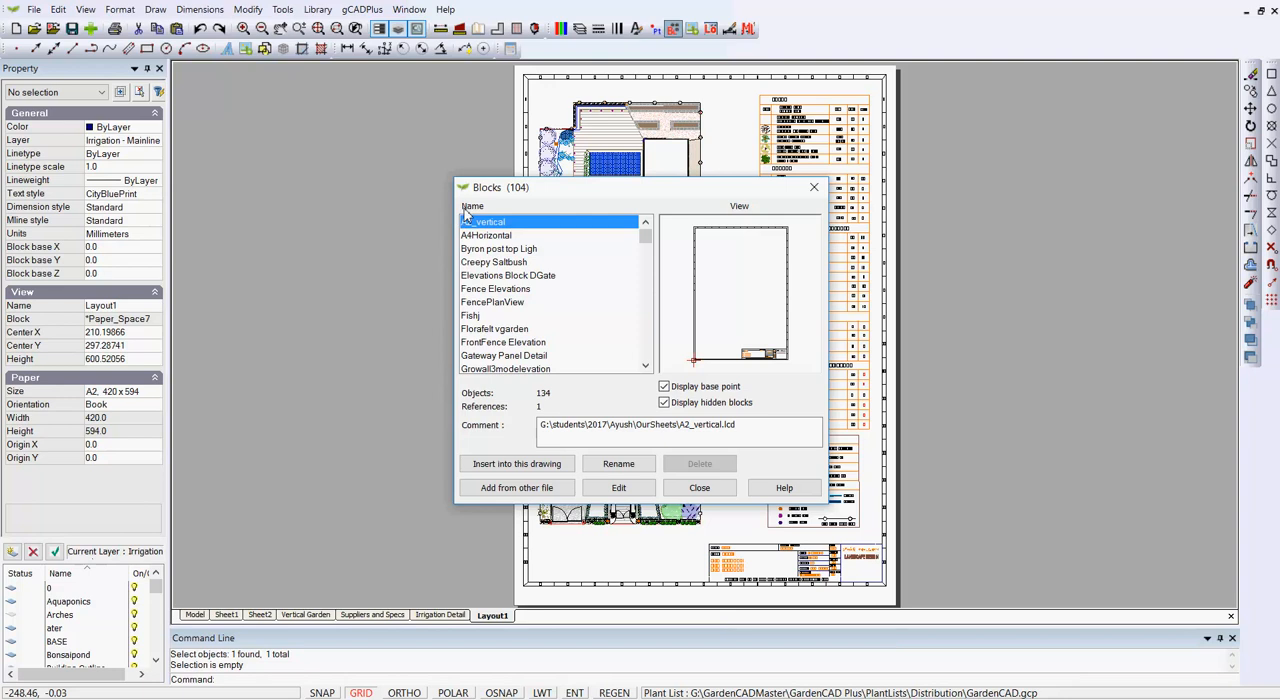
Review the object and reference counts of the blocks from A2_vertical through Vgarden Planvie, and close the block list.
key(Down)
key(Down)
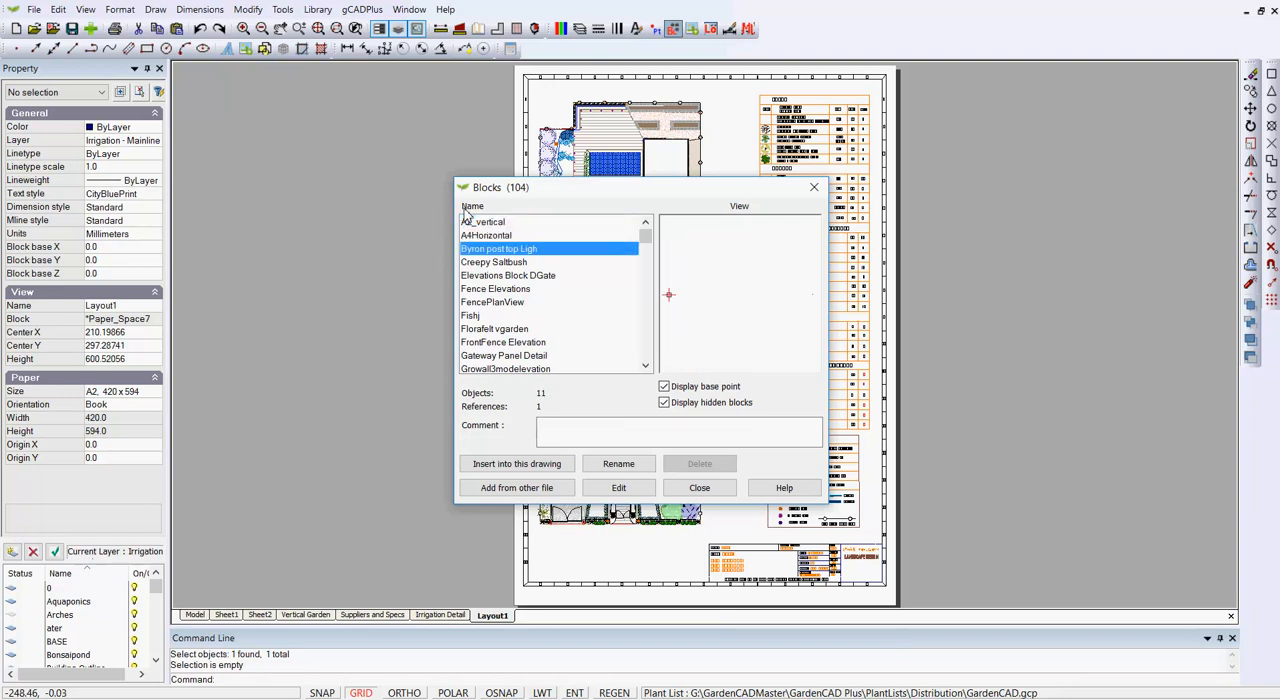
key(Down)
key(Down)
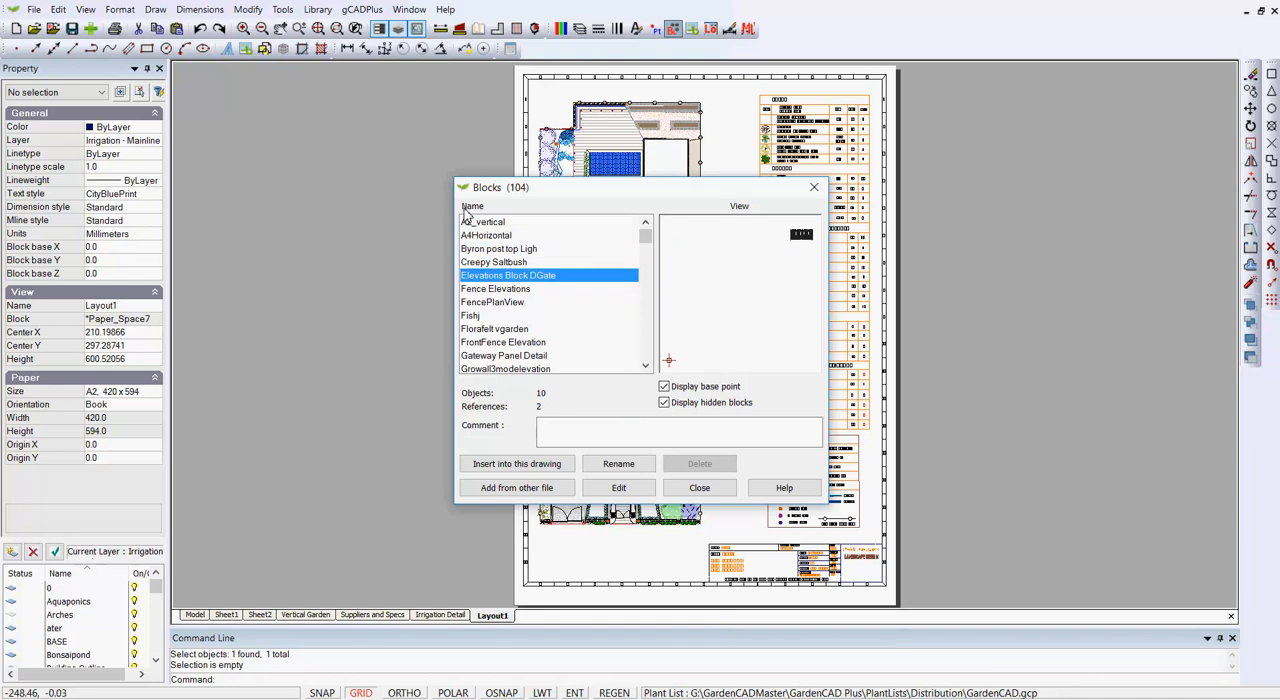
key(Up)
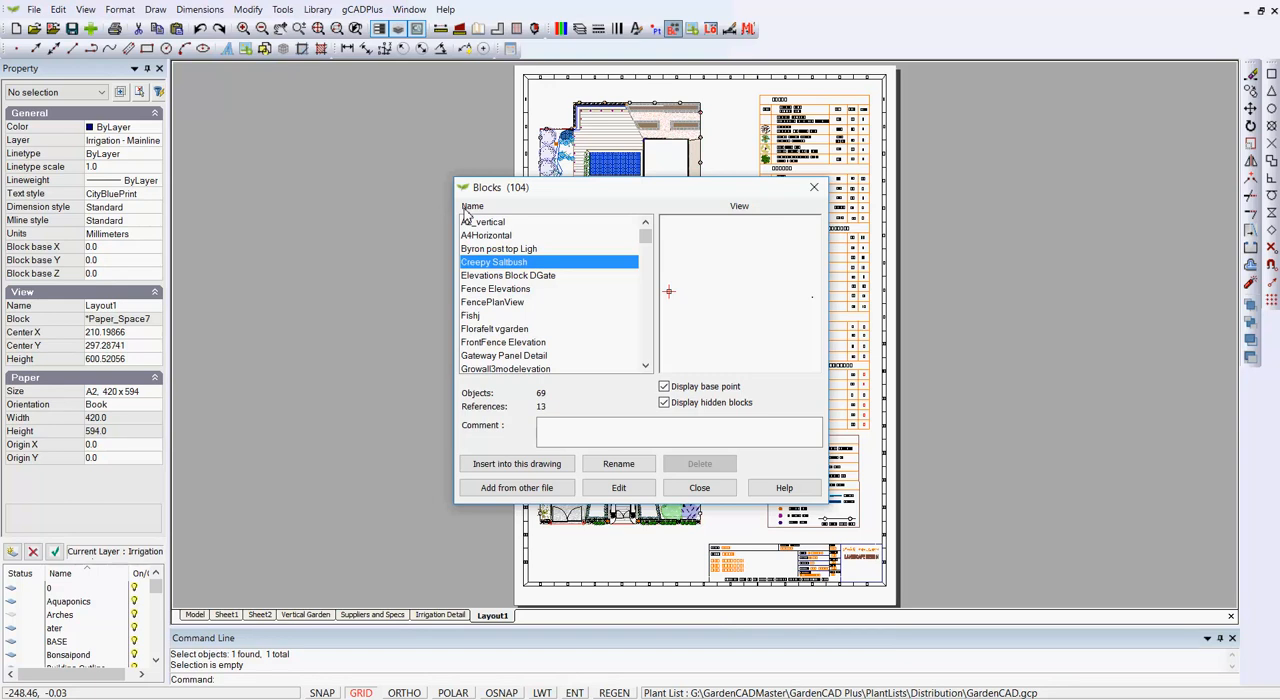
key(Down)
key(Down)
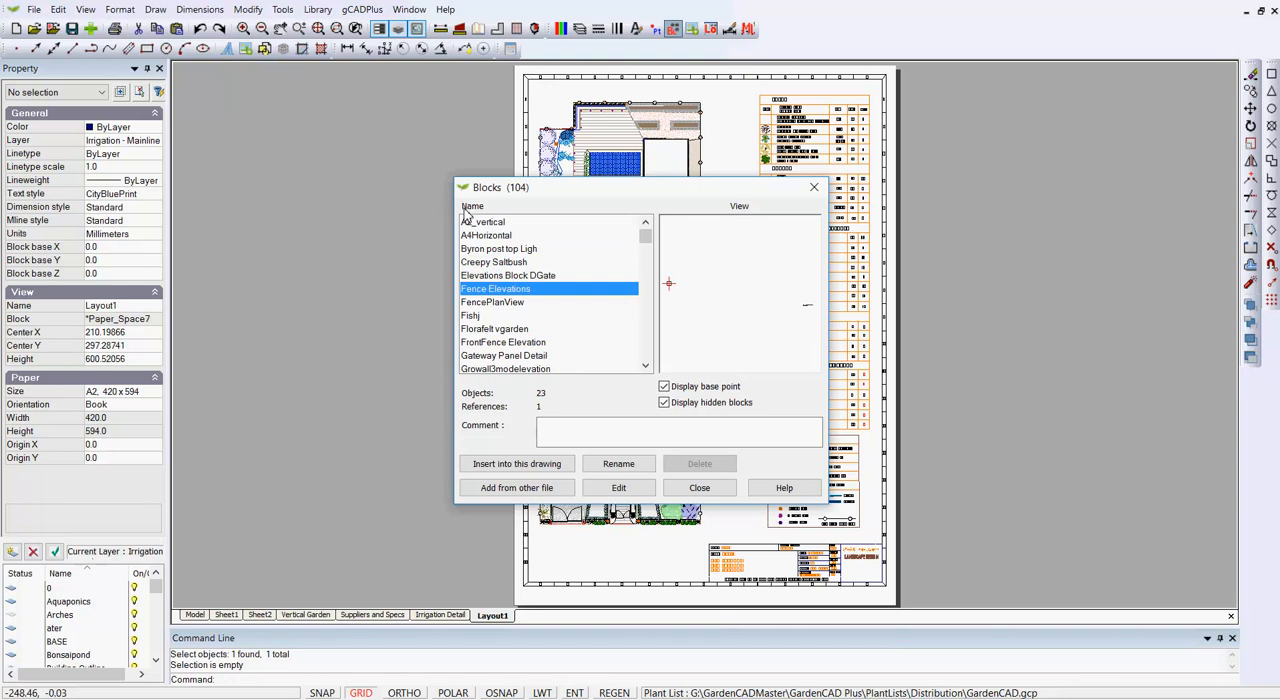
key(Down)
key(Down)
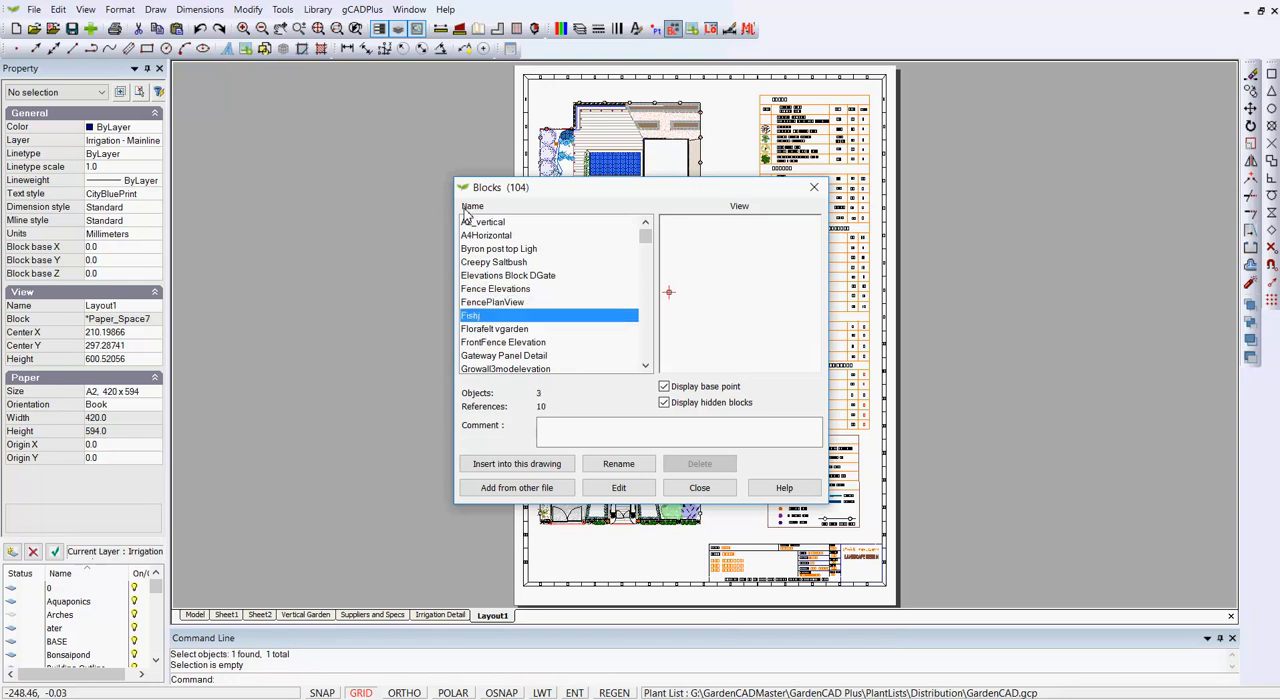
key(Down)
key(Down)
key(Down)
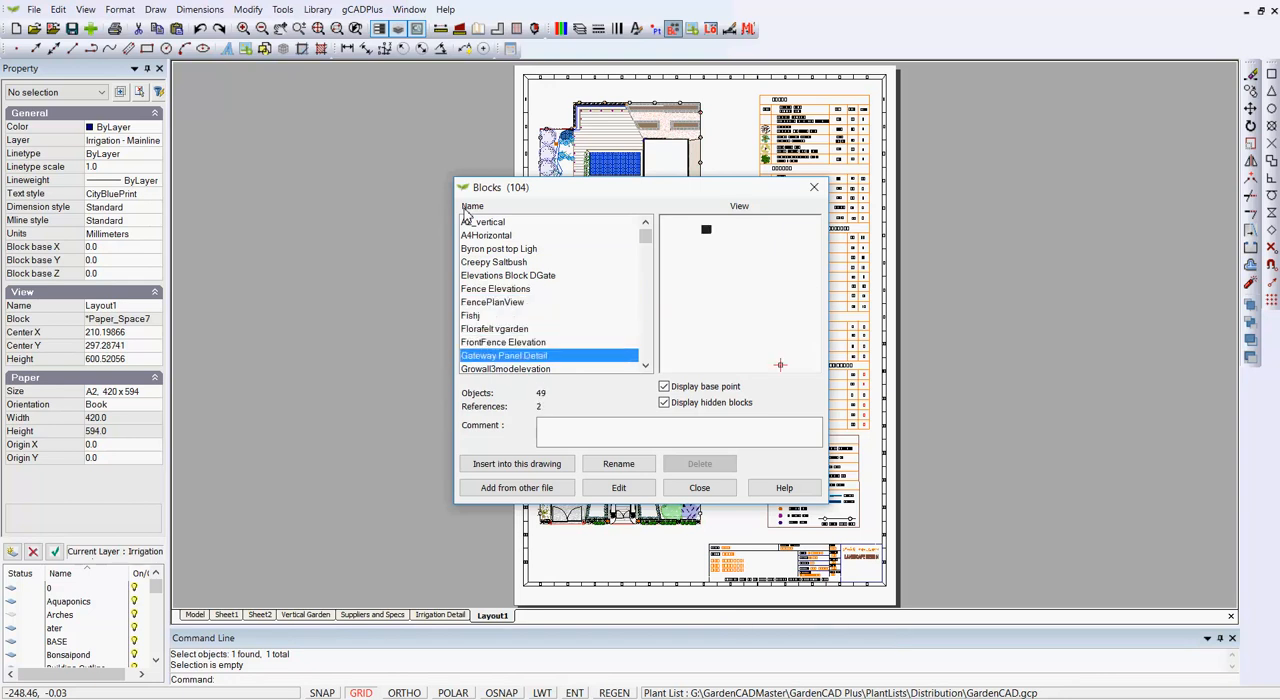
key(Down)
key(Down)
key(Down)
key(Down)
key(Down)
key(Down)
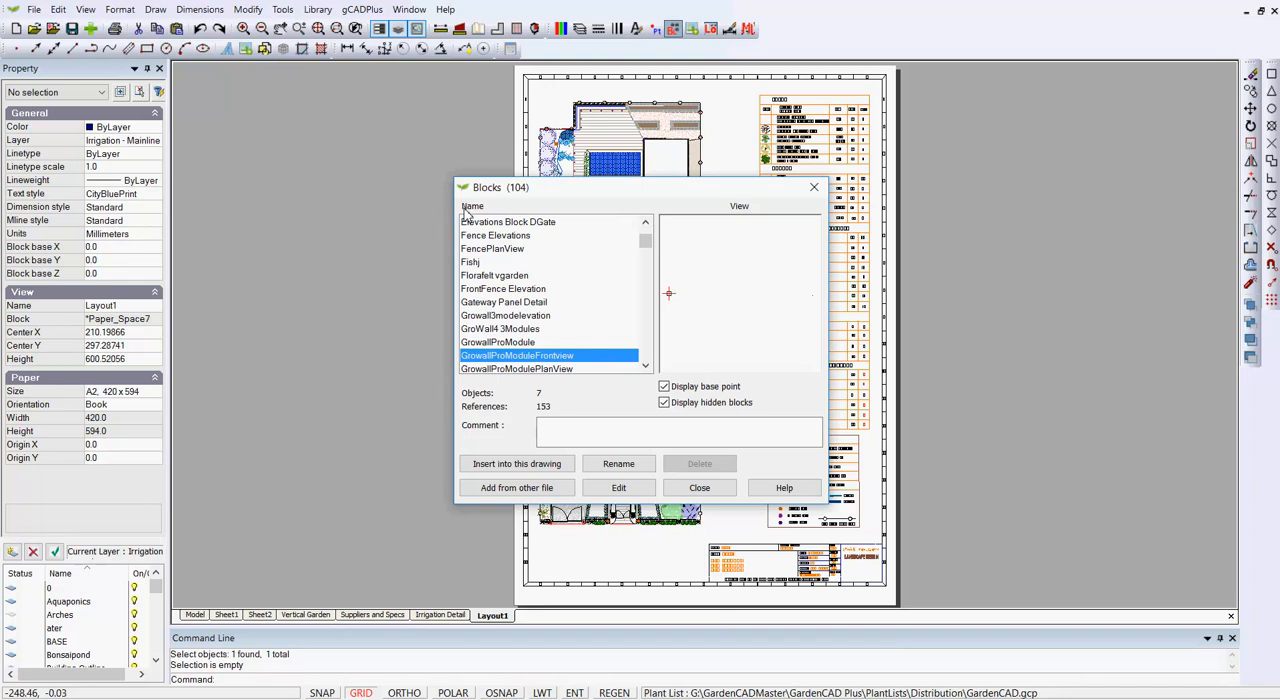
key(Down)
key(Down)
key(Down)
key(Down)
key(Down)
key(Down)
key(Down)
key(Down)
key(Down)
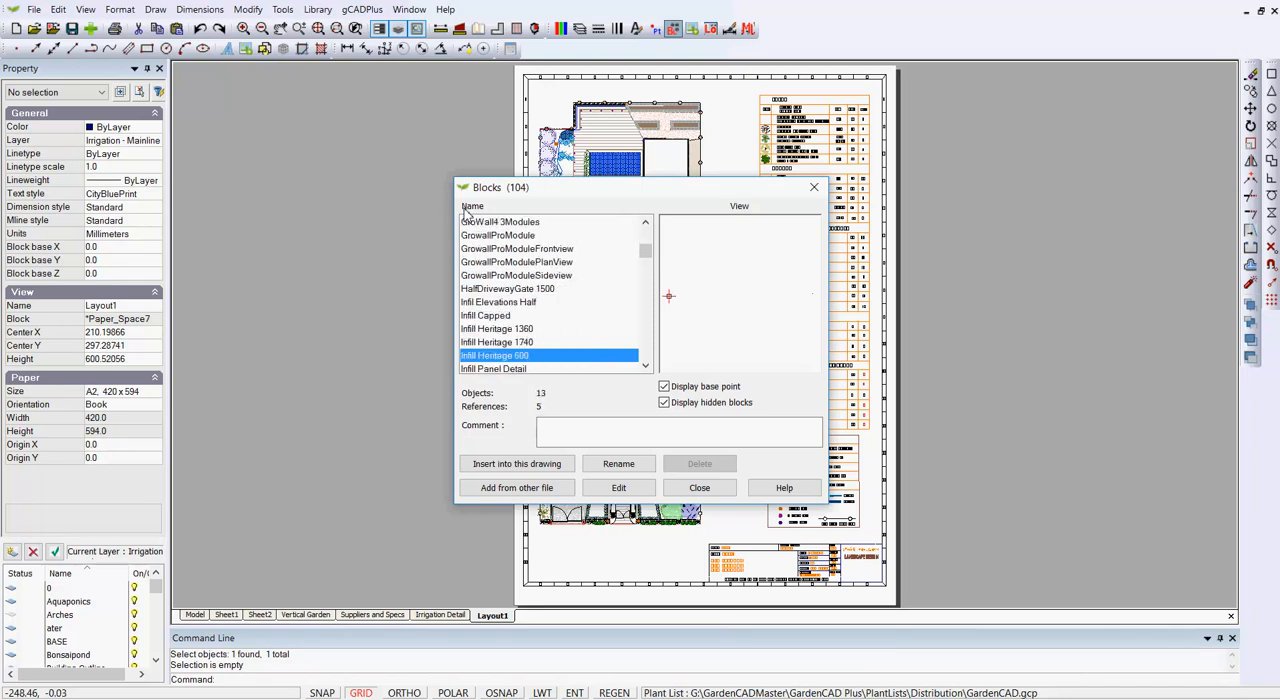
key(Down)
key(Down)
key(Down)
key(Down)
key(Down)
key(Down)
key(Down)
key(Down)
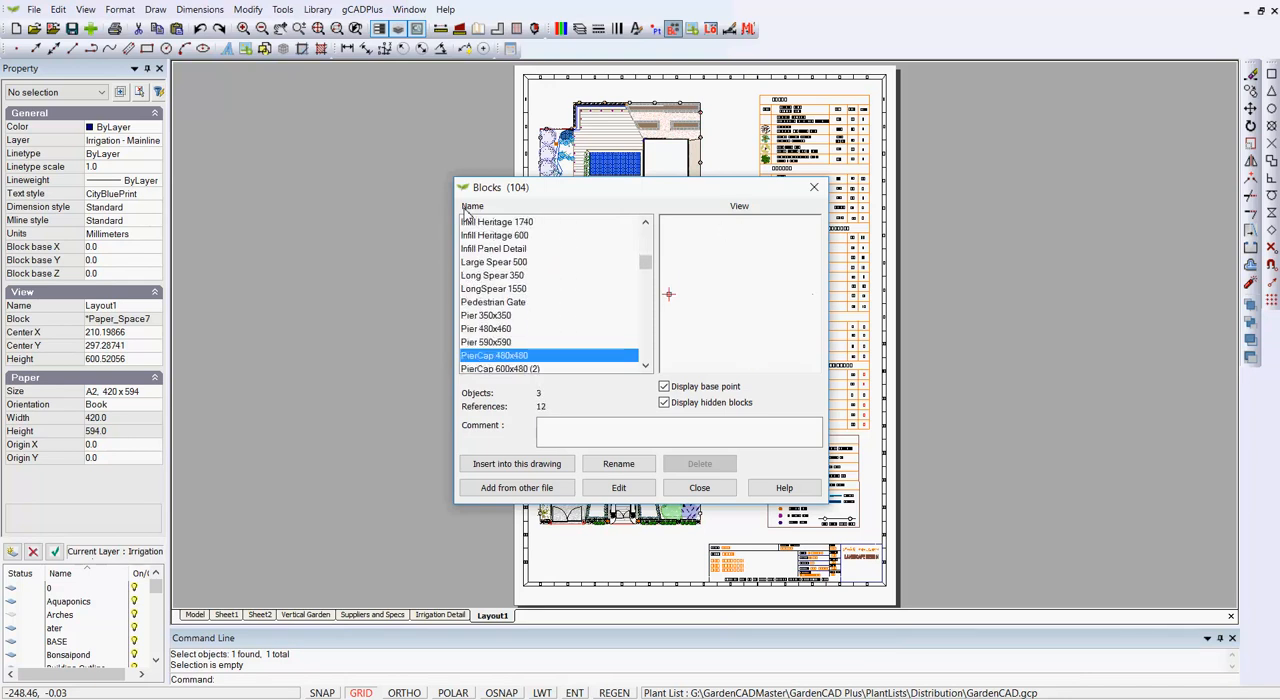
key(Down)
key(Down)
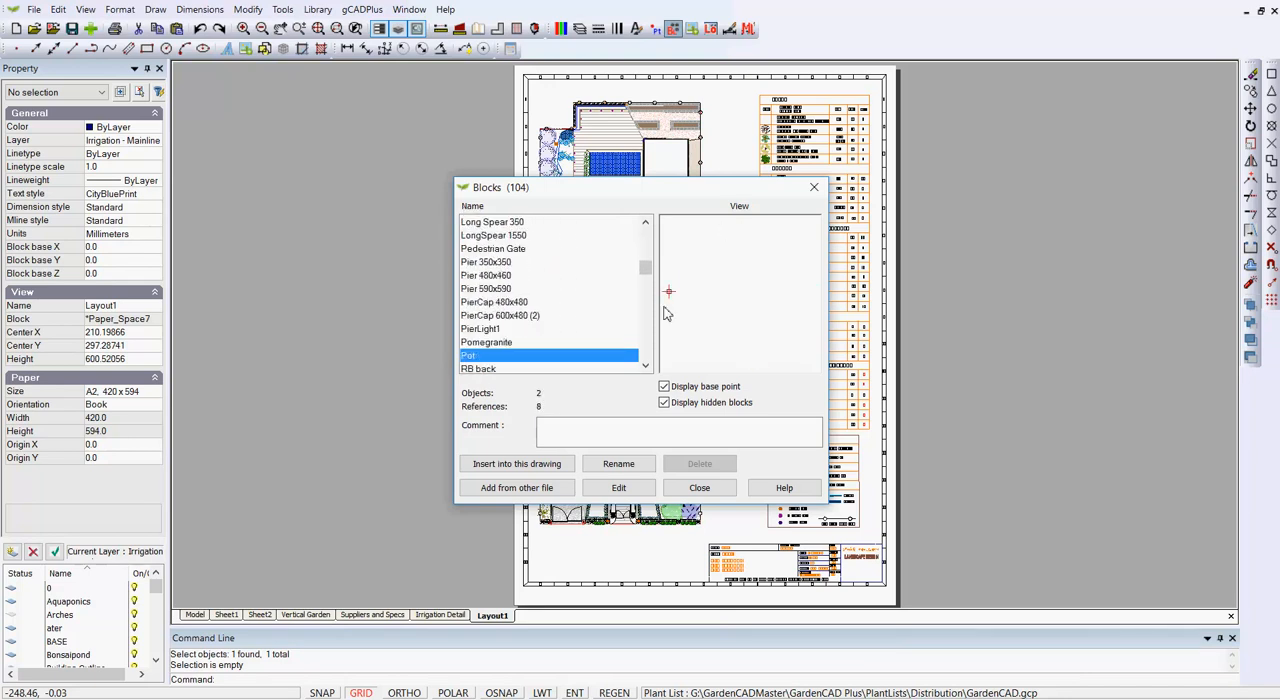
key(Down)
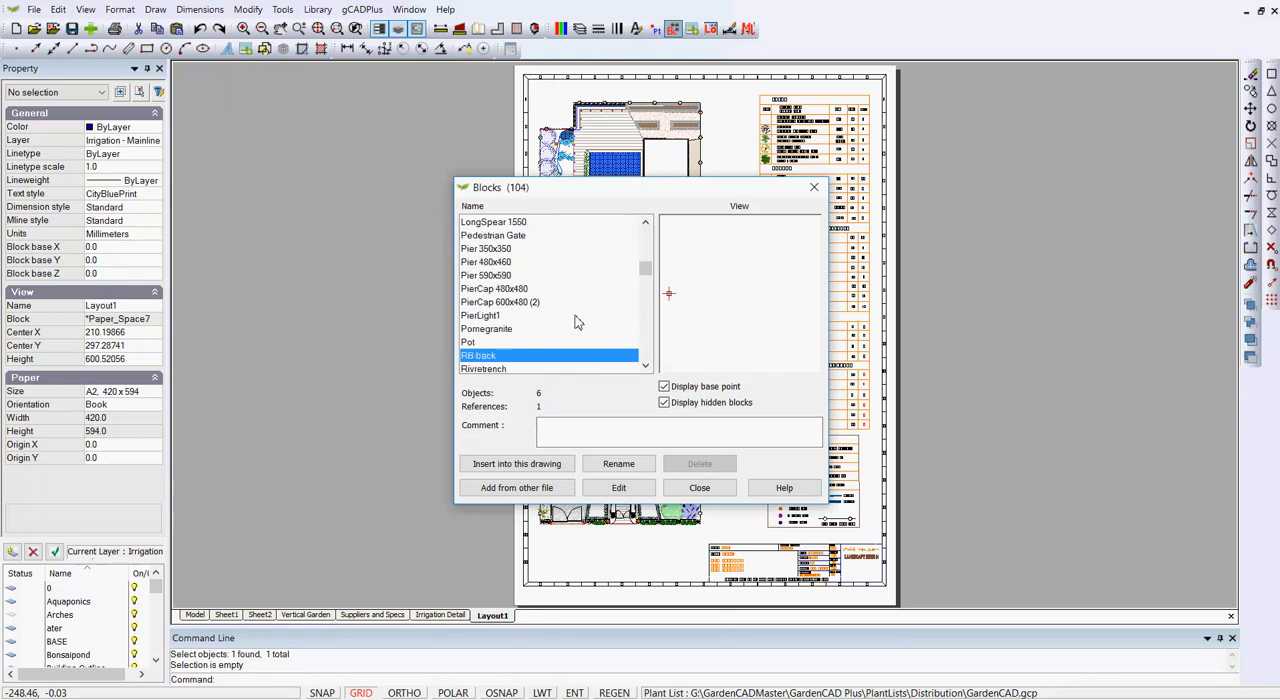
key(Down)
key(Down)
key(Down)
key(Down)
key(Down)
key(Down)
key(Down)
key(Down)
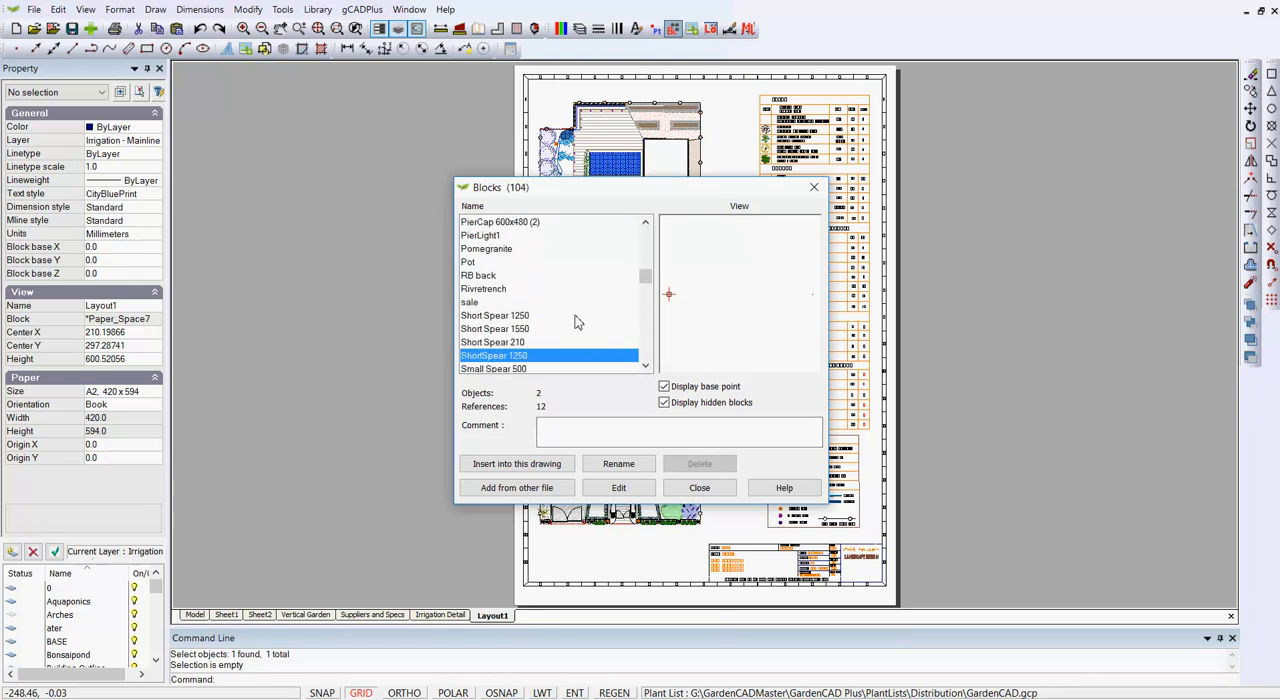
key(Down)
key(Down)
key(Down)
key(Down)
key(Down)
key(Down)
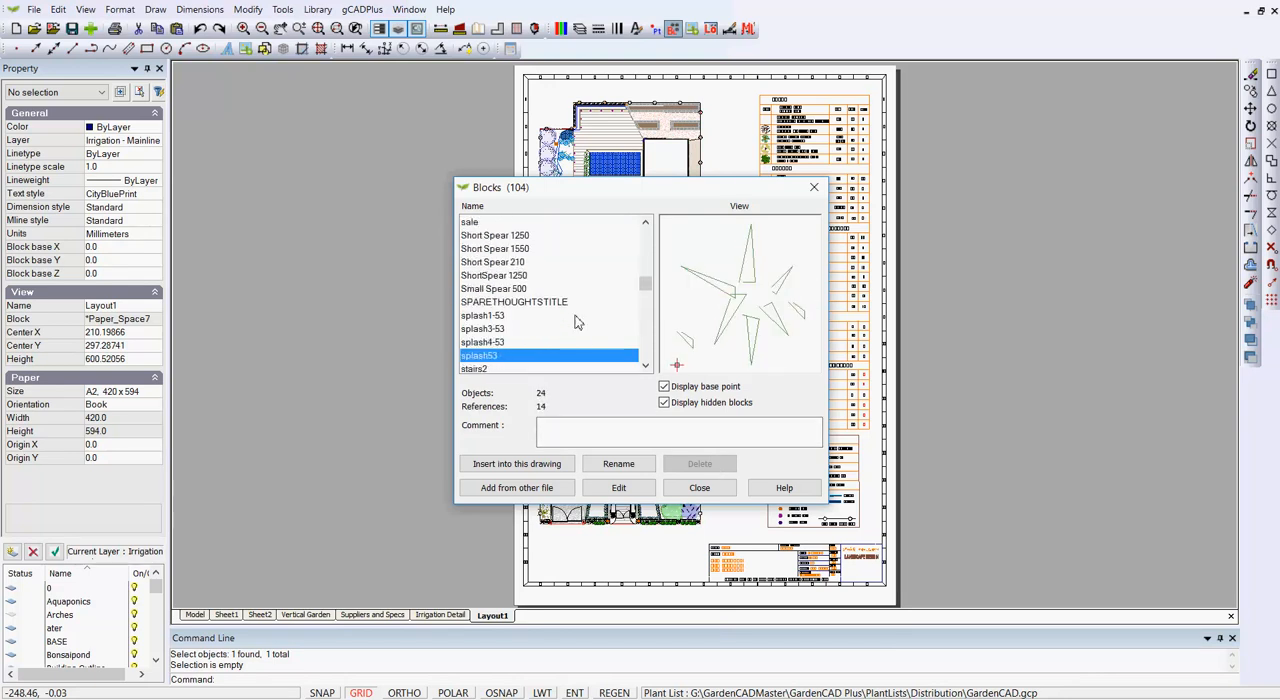
key(Down)
key(Down)
key(Down)
key(Down)
key(Down)
key(Down)
key(Down)
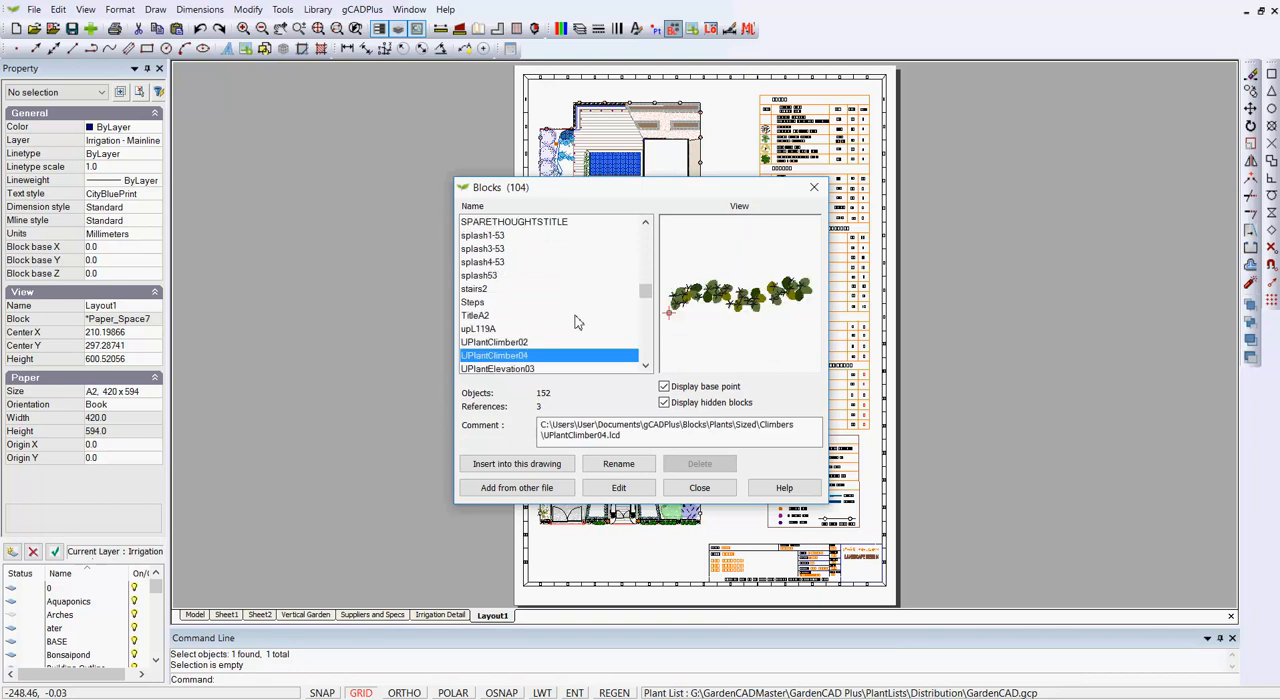
key(Down)
key(Down)
key(Down)
key(Down)
key(Down)
key(Down)
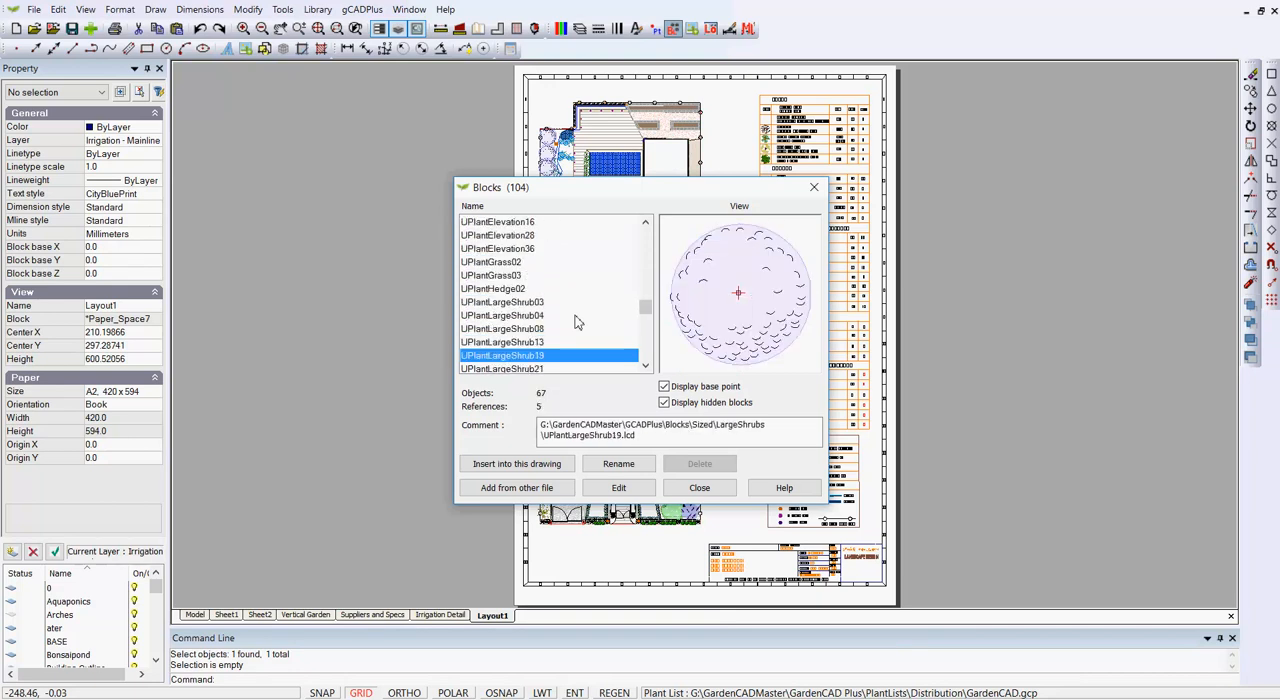
key(Down)
key(Down)
key(Down)
key(Down)
key(Down)
key(Down)
key(Down)
key(Down)
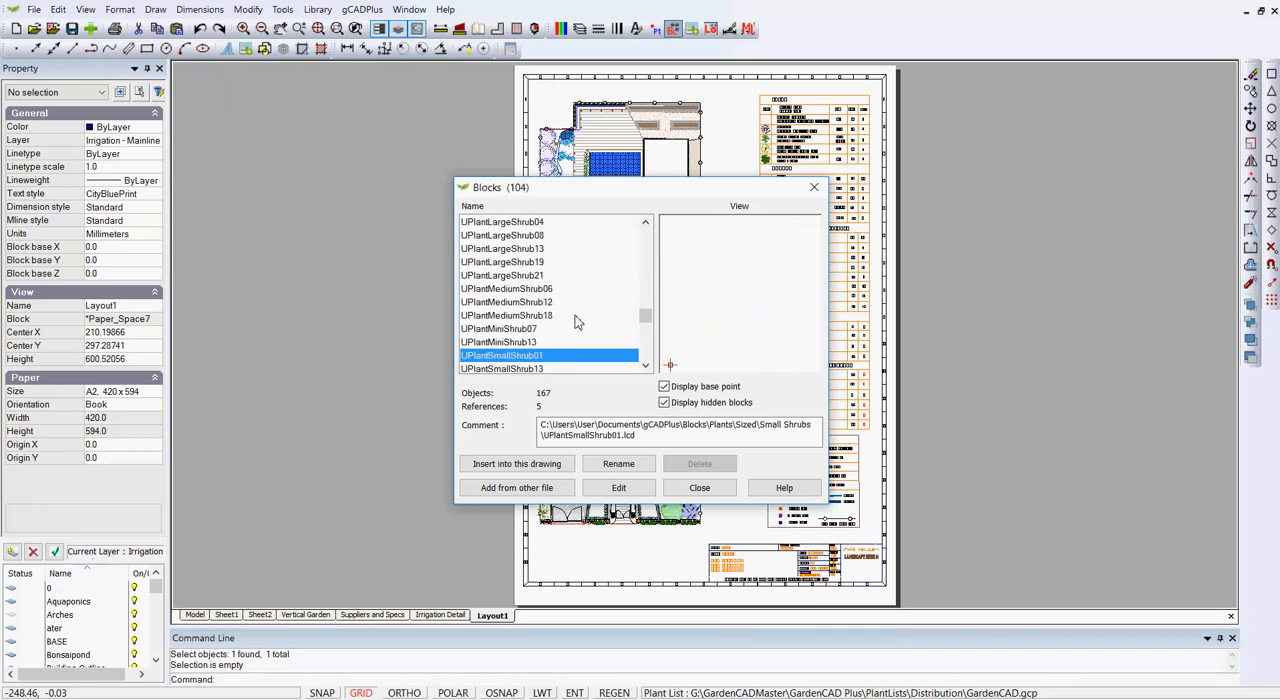
key(Down)
key(Down)
key(Down)
key(Down)
key(Down)
key(Down)
key(Down)
key(Down)
key(Down)
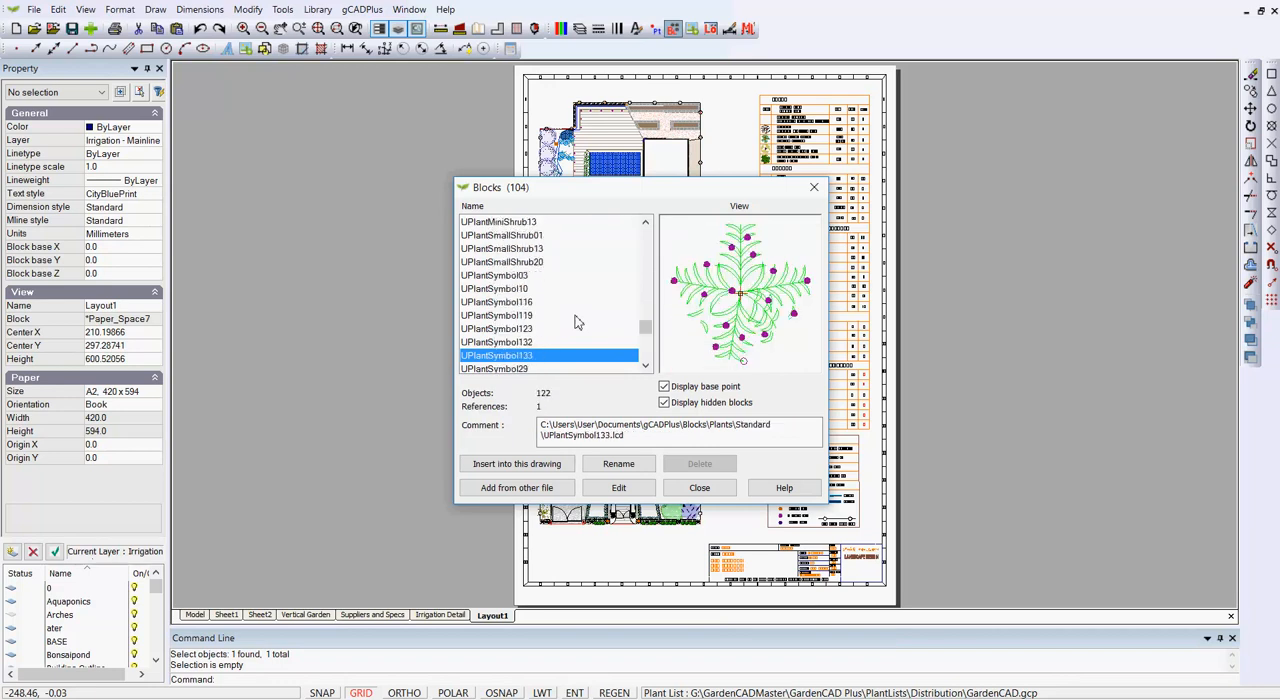
key(Down)
key(Down)
key(Down)
key(Down)
key(Down)
key(Down)
key(Down)
key(Down)
key(Down)
key(Down)
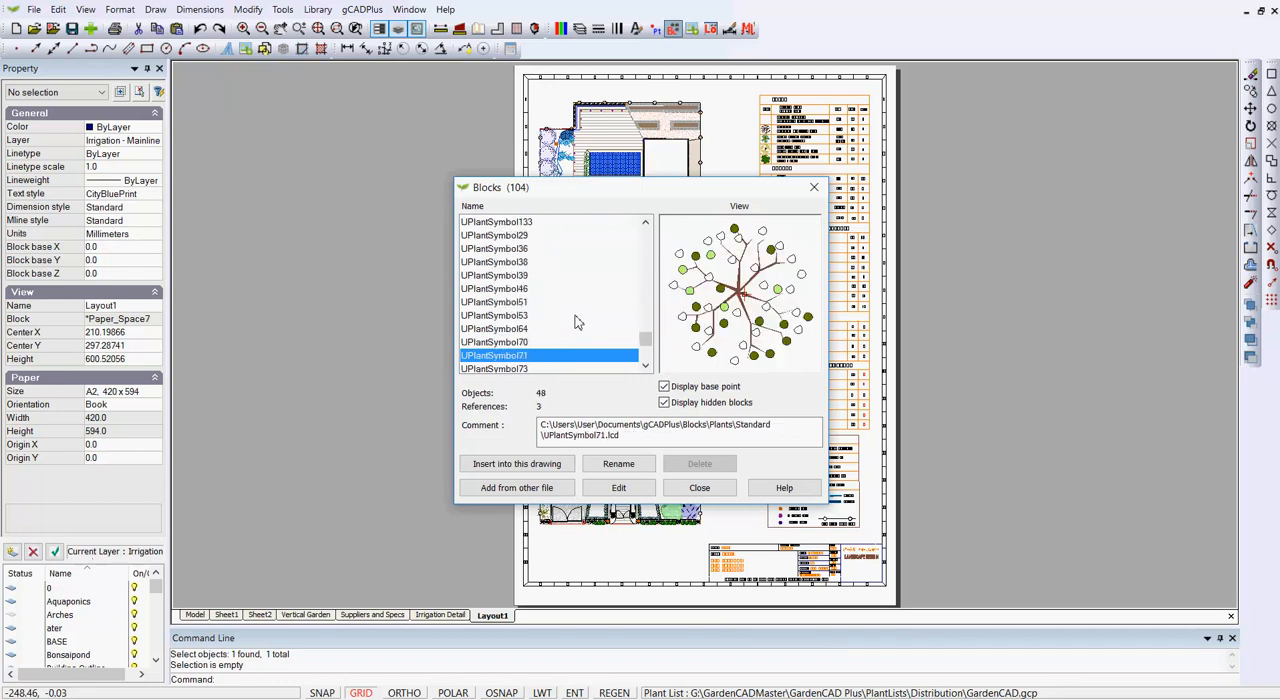
key(Down)
key(Down)
key(Down)
key(Down)
key(Down)
key(Down)
key(Down)
key(Down)
key(Down)
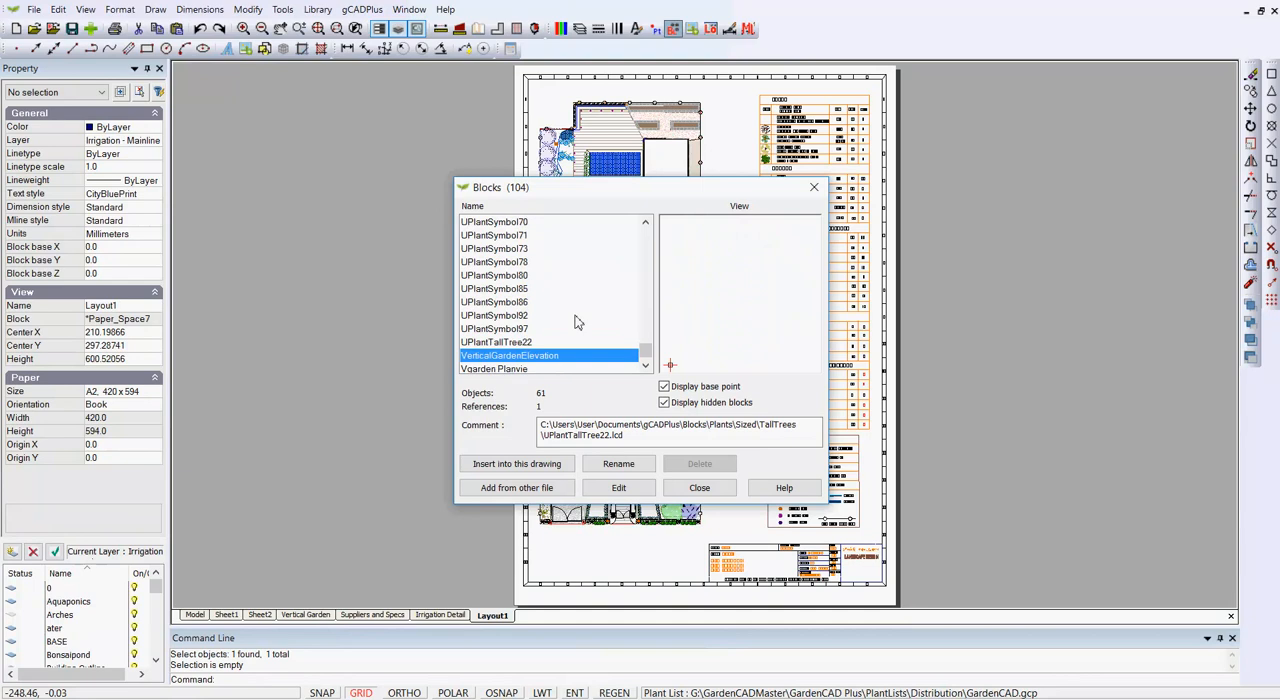
key(Down)
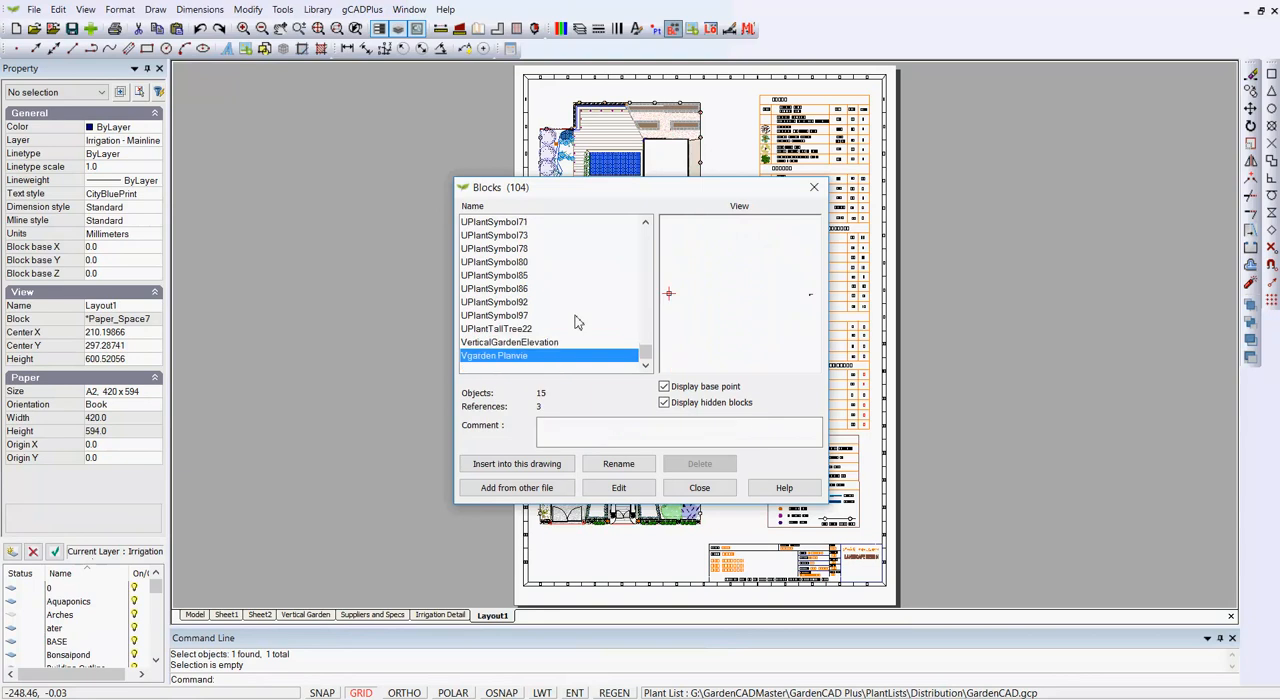
click(704, 489)
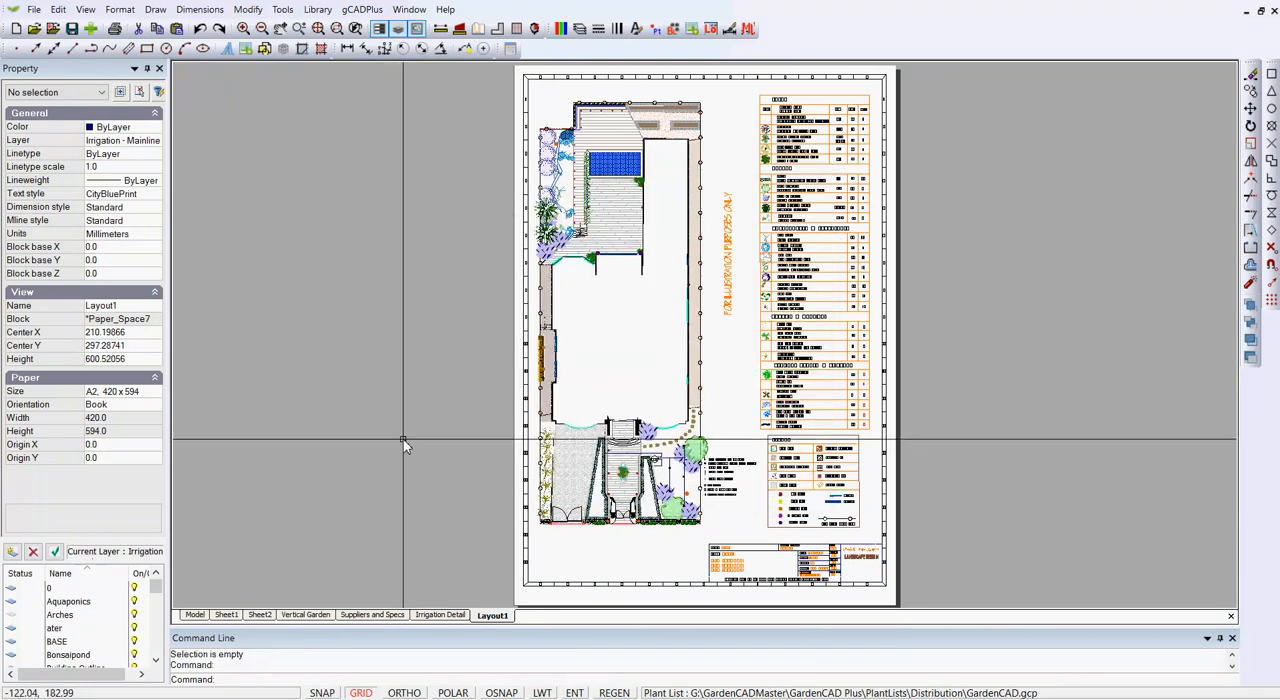
Check the drawing's file size and switch to the Vertical Garden layout.
key(Return)
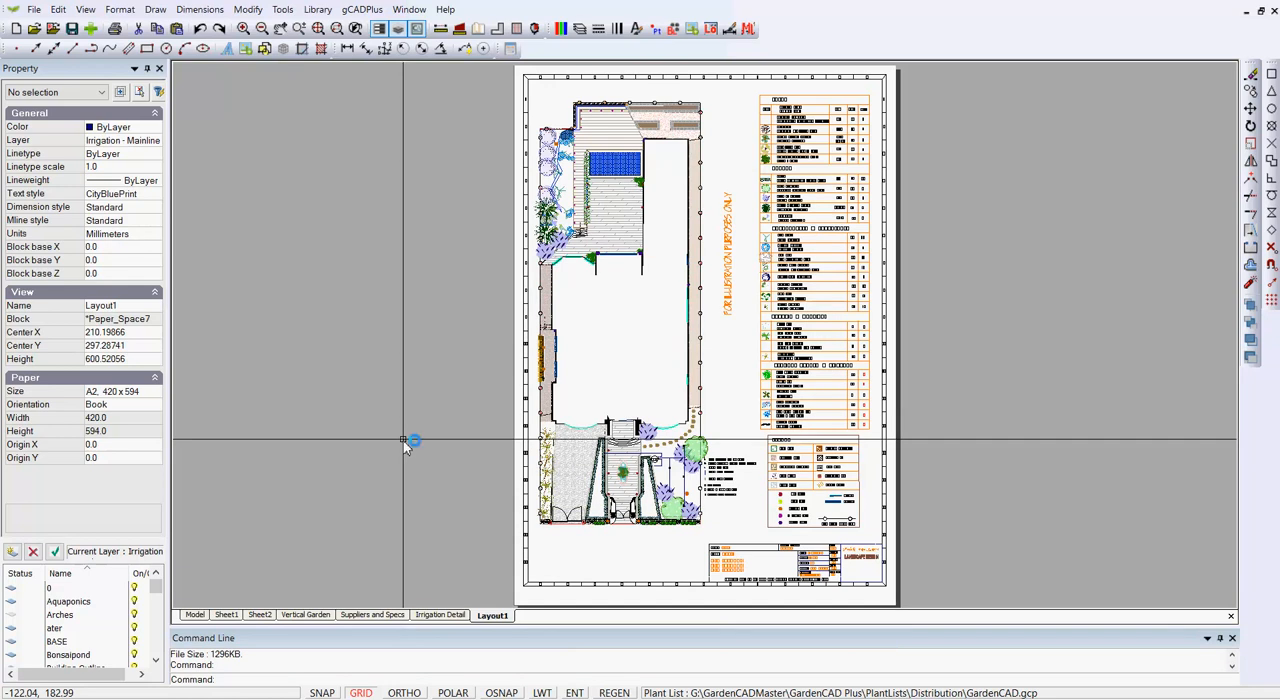
click(306, 615)
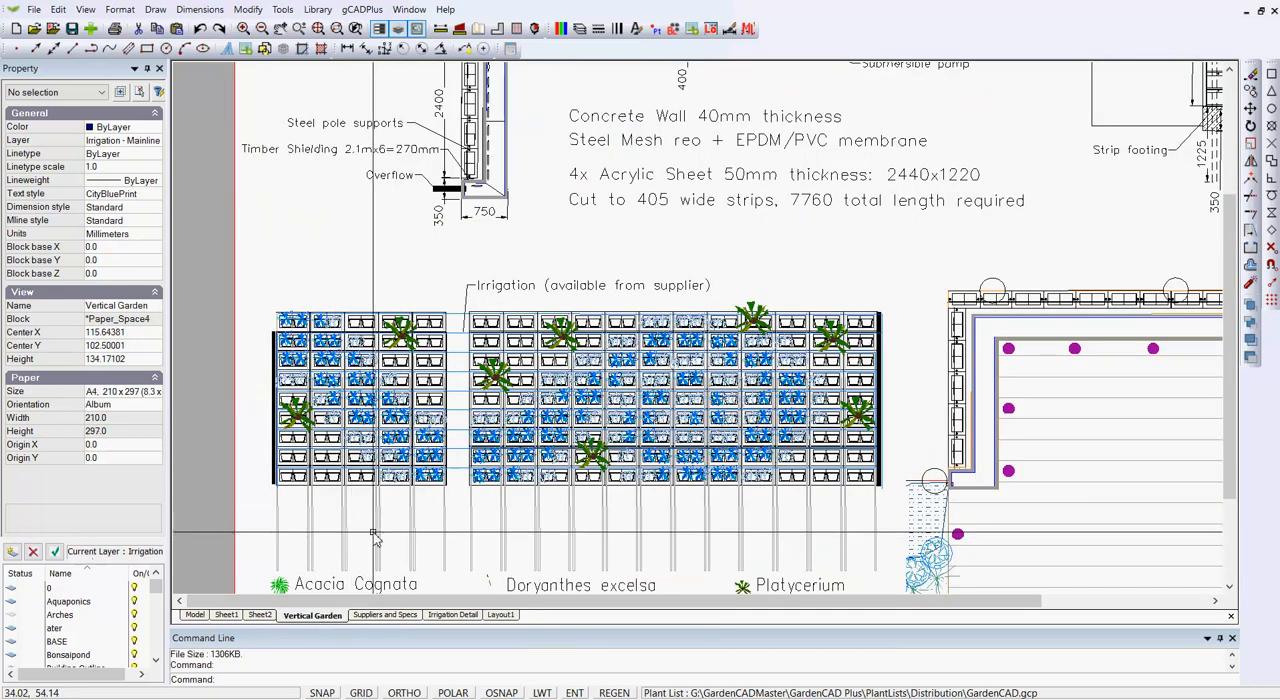